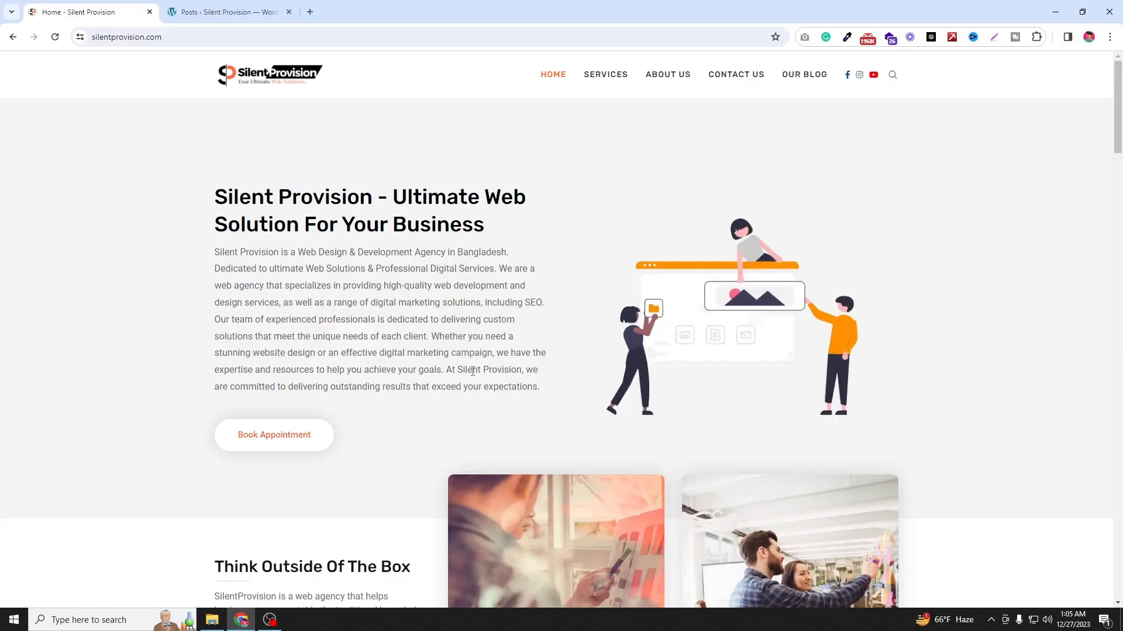
Step: Open the post "PROFESSIONAL WEB DESIGN AND DEVELOPMENT SERVICES IN BANGLADESH 2023" for editing in the block editor
{"action": "key", "text": "ctrl+Tab"}
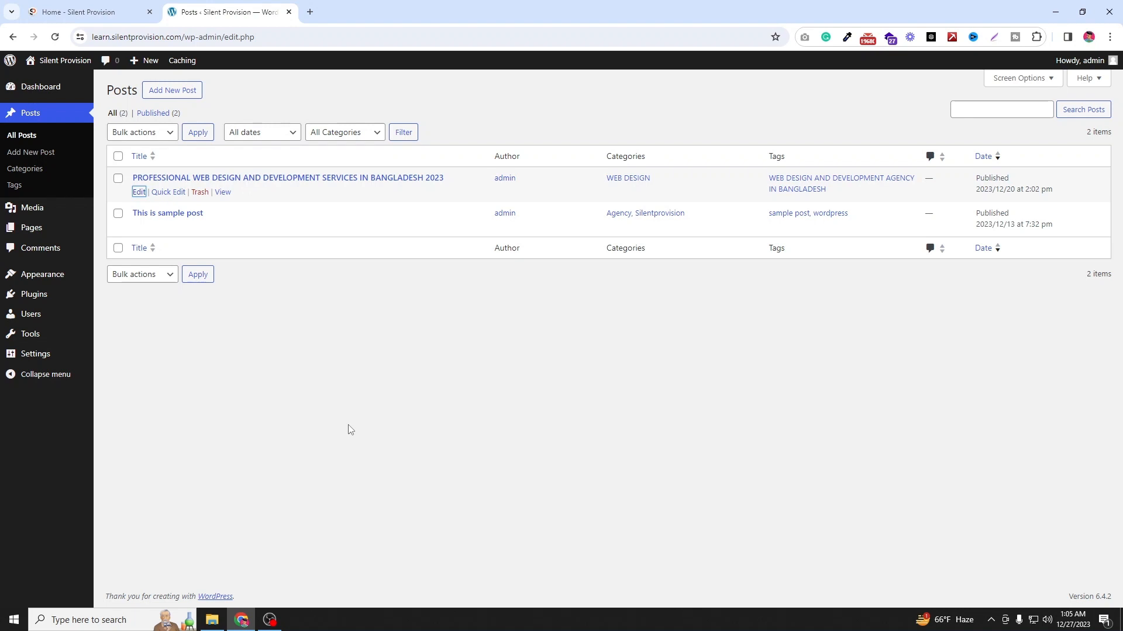
{"action": "left_click", "coordinate": [138, 192], "text": "ctrl"}
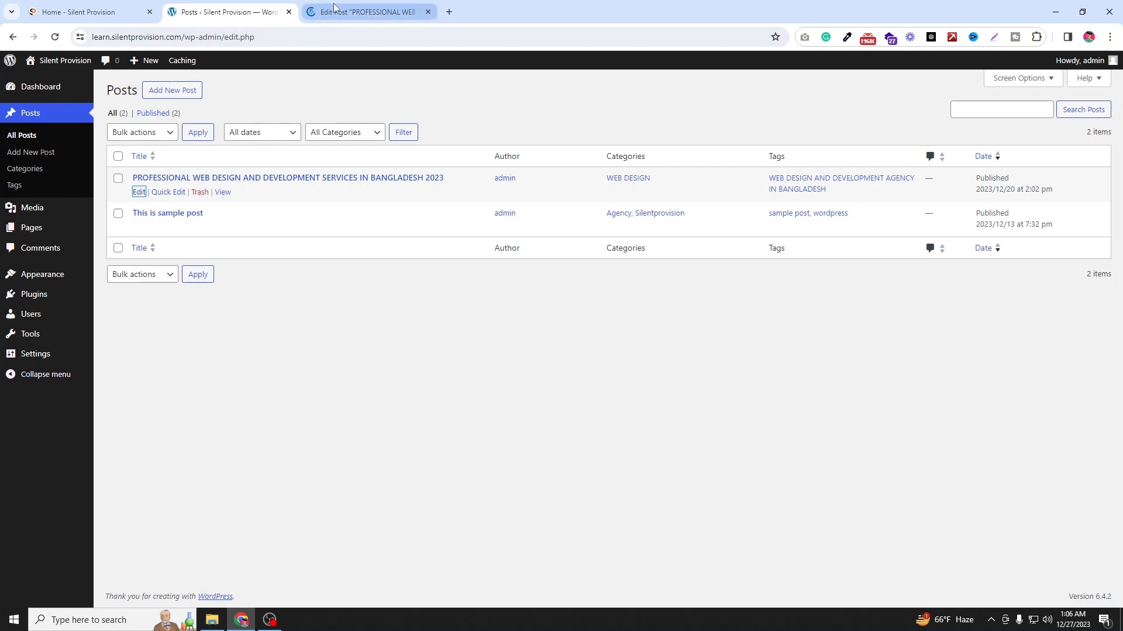
{"action": "left_click", "coordinate": [355, 9]}
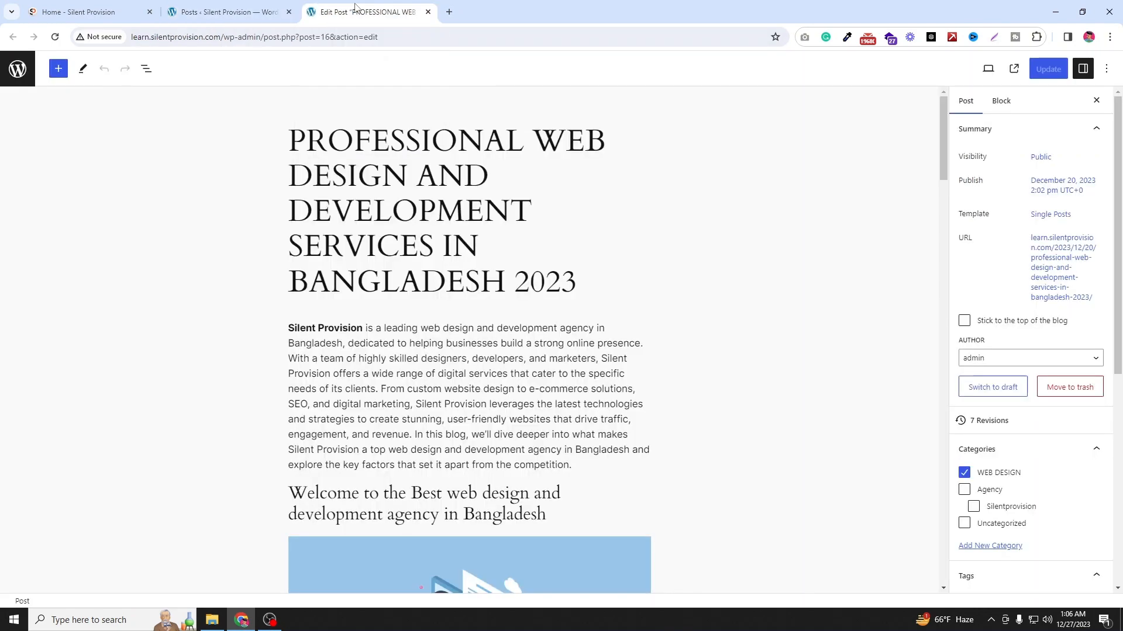
Step: Insert a Columns block at the end of the post using the three columns, equal split variation
{"action": "left_click_drag", "start_coordinate": [944, 154], "coordinate": [945, 566]}
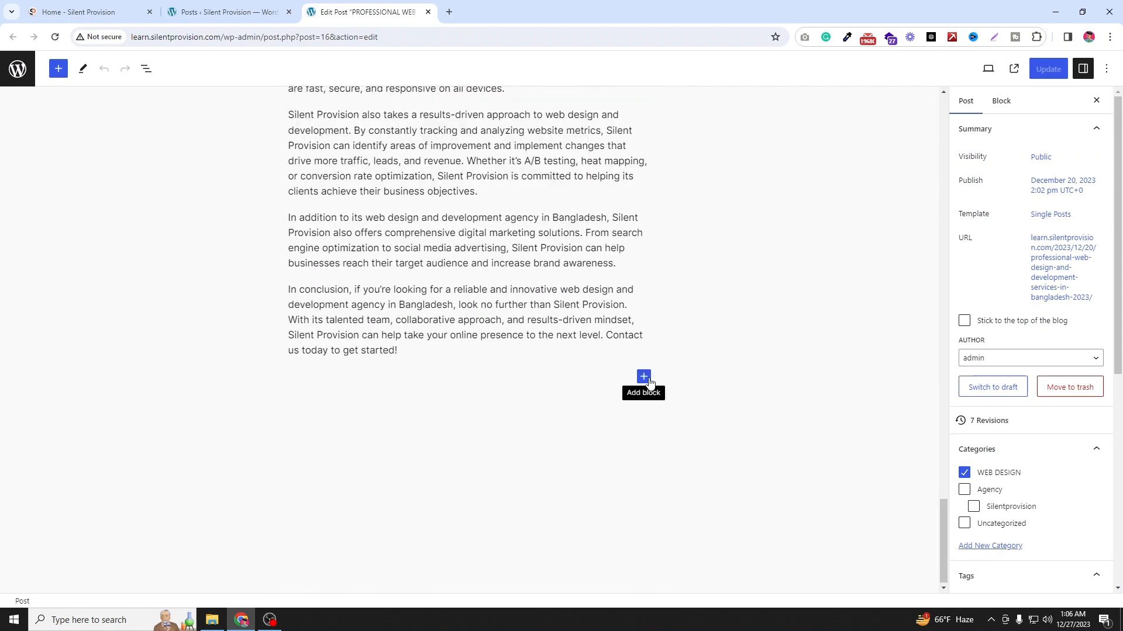
{"action": "left_click", "coordinate": [645, 378]}
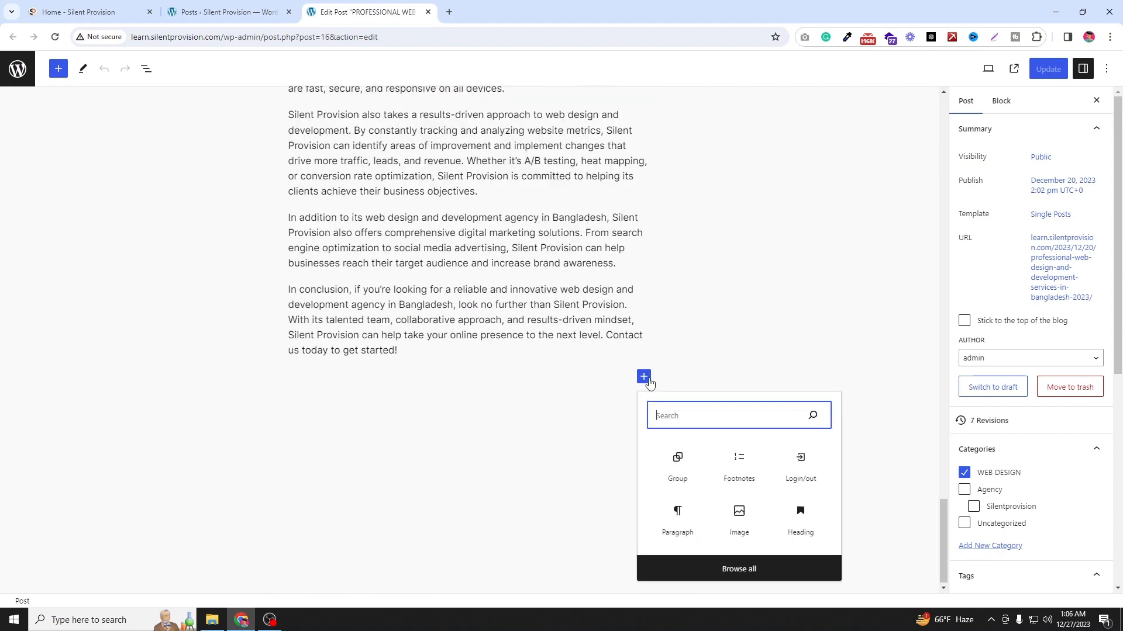
{"action": "left_click", "coordinate": [739, 566]}
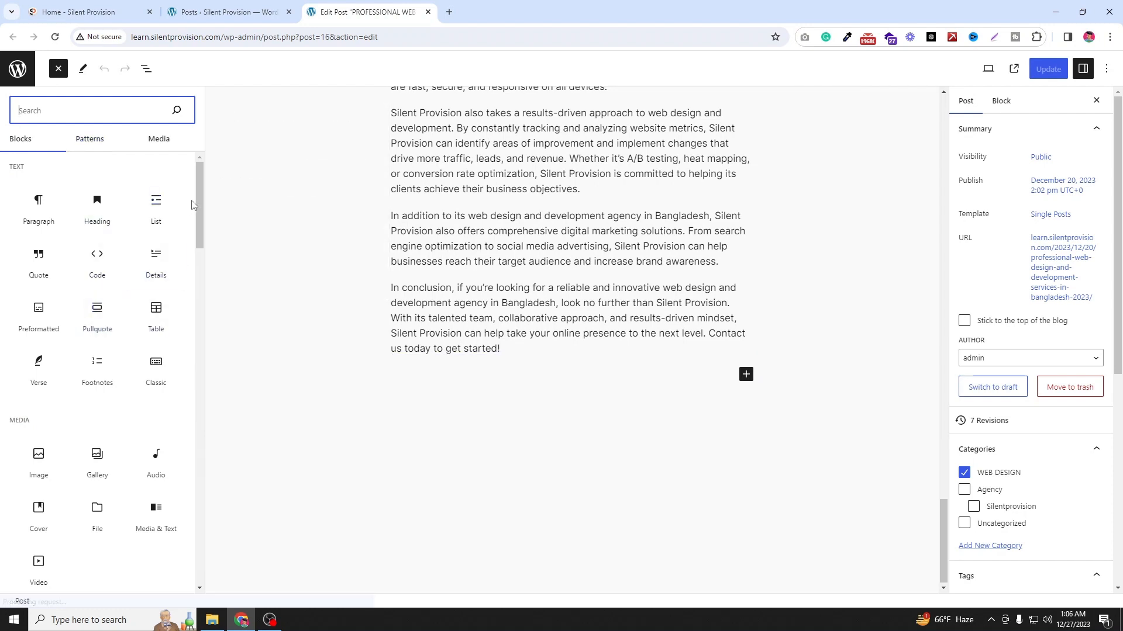
{"action": "left_click_drag", "start_coordinate": [200, 240], "coordinate": [211, 306]}
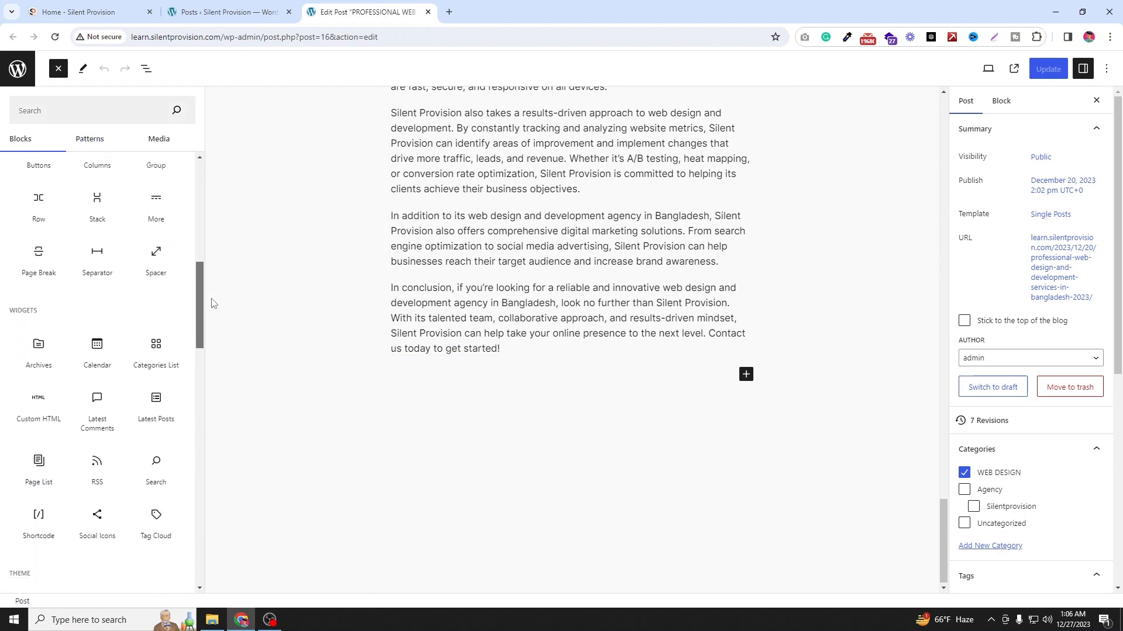
{"action": "scroll", "coordinate": [61, 242], "scroll_direction": "up", "scroll_amount": 2}
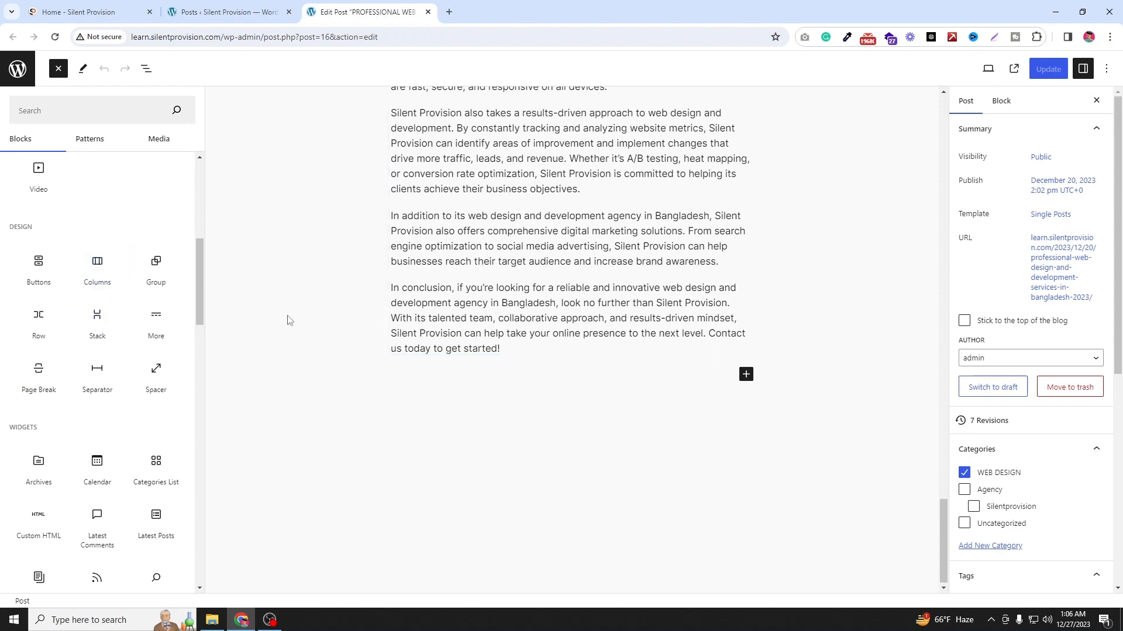
{"action": "left_click_drag", "start_coordinate": [93, 261], "coordinate": [486, 356]}
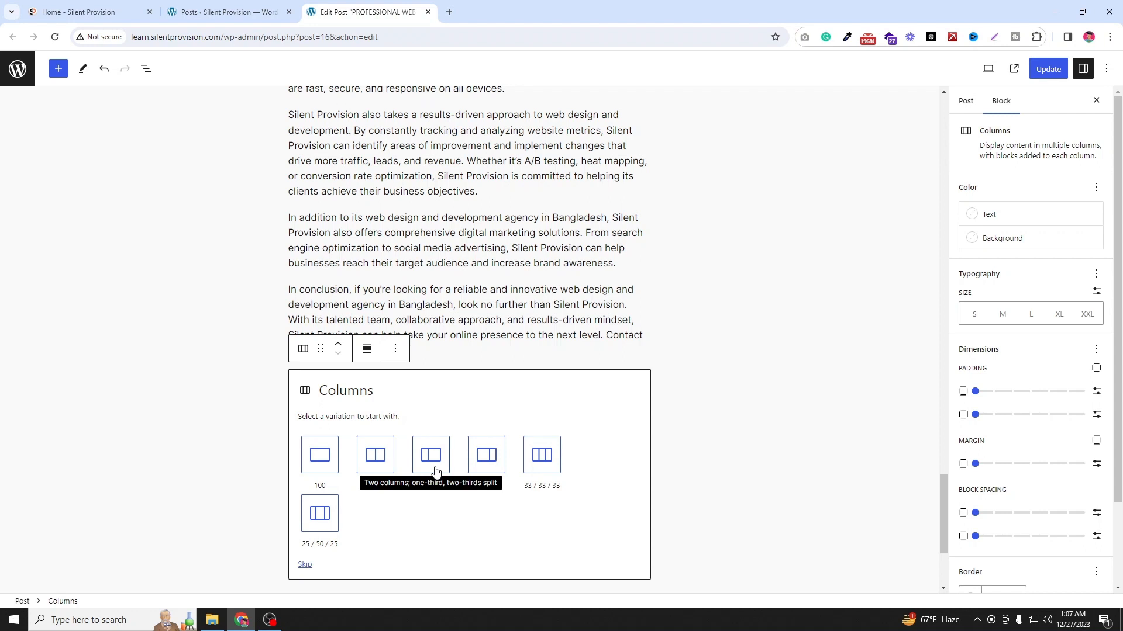
{"action": "left_click", "coordinate": [542, 456]}
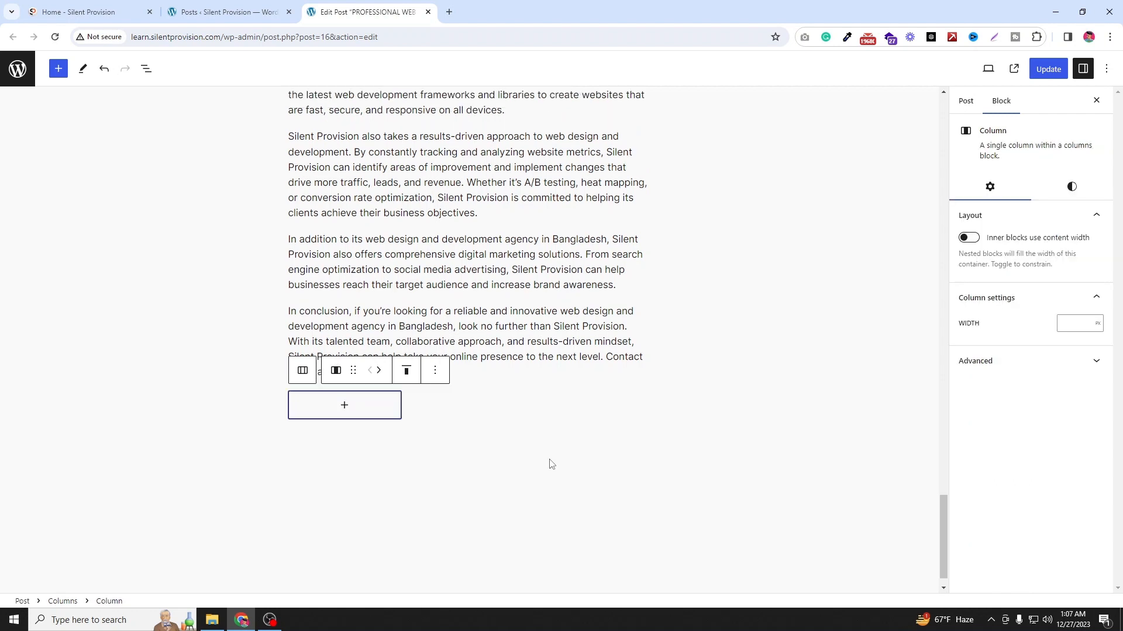
Step: Add an Image block to the first column and upload an illustration image from the Downloads folder
{"action": "left_click", "coordinate": [313, 468]}
{"action": "left_click", "coordinate": [343, 404]}
{"action": "left_click", "coordinate": [451, 408]}
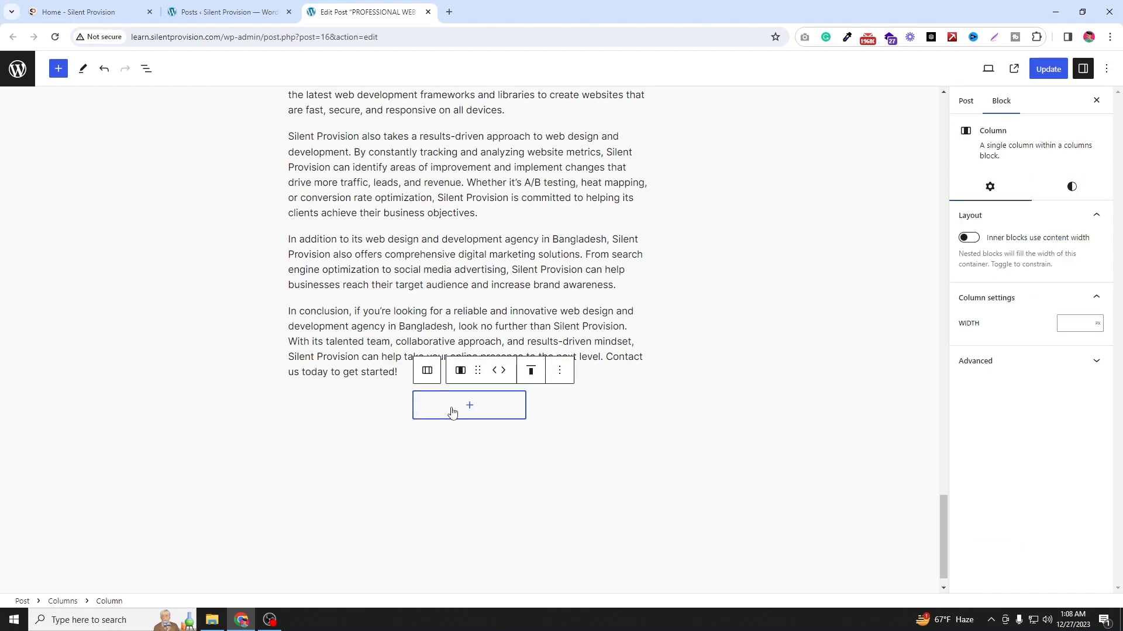
{"action": "left_click", "coordinate": [571, 414]}
{"action": "left_click", "coordinate": [474, 409]}
{"action": "left_click", "coordinate": [325, 406]}
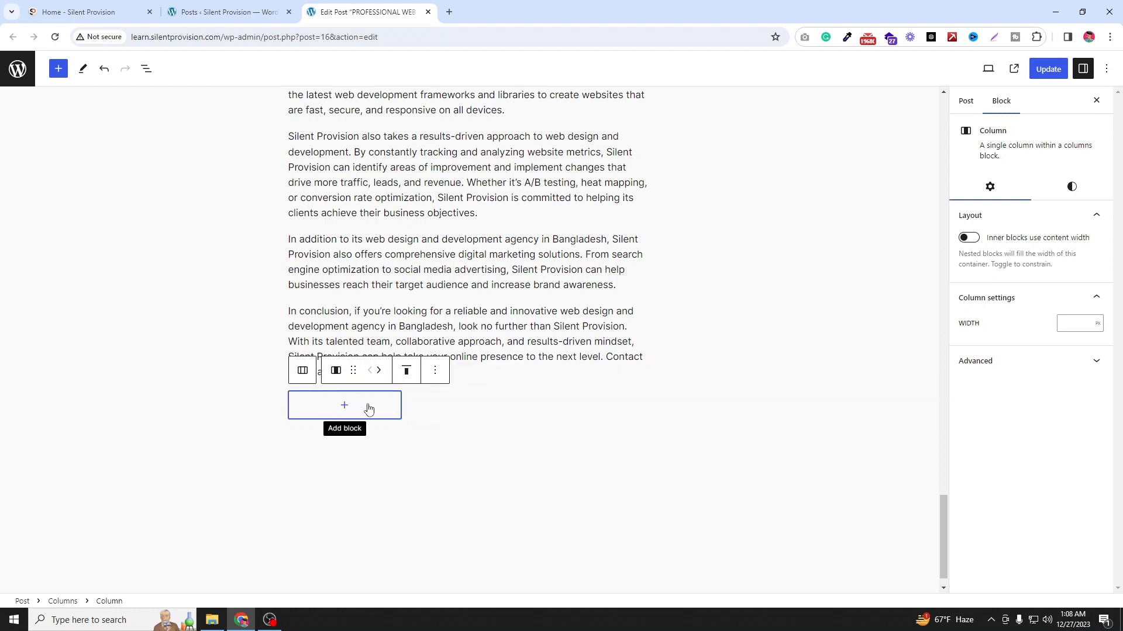
{"action": "left_click", "coordinate": [345, 411]}
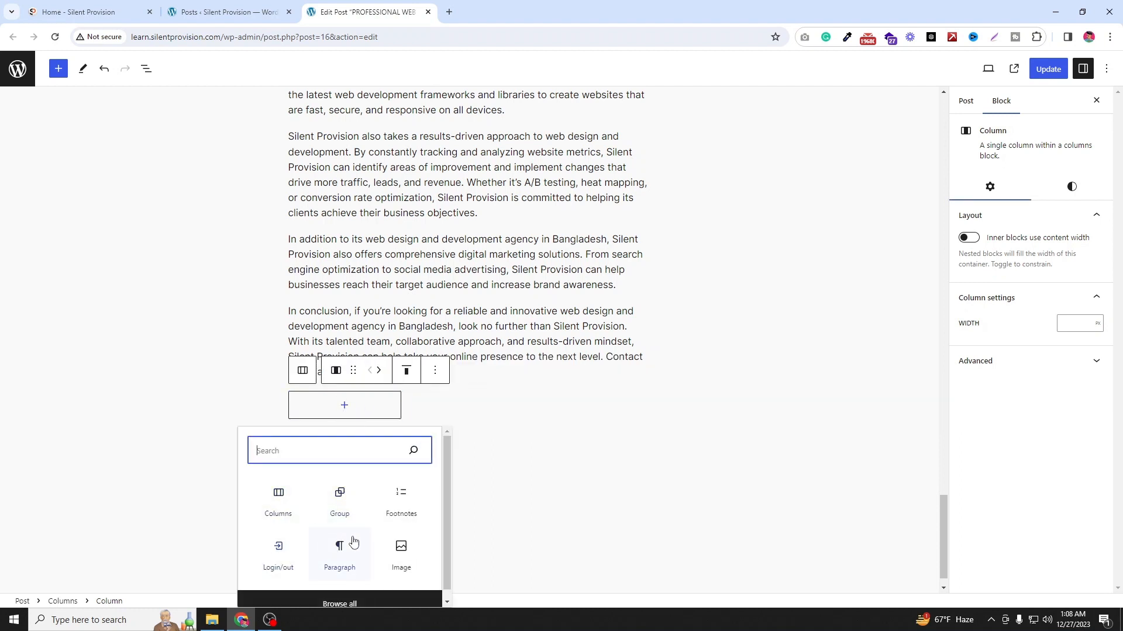
{"action": "left_click", "coordinate": [408, 548]}
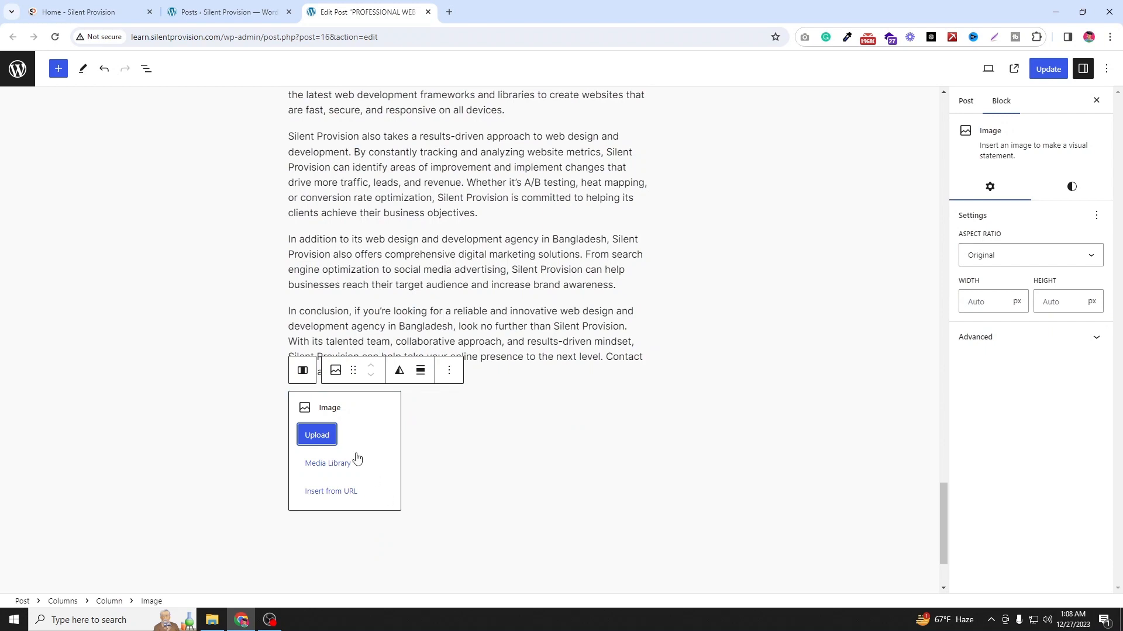
{"action": "left_click", "coordinate": [322, 437]}
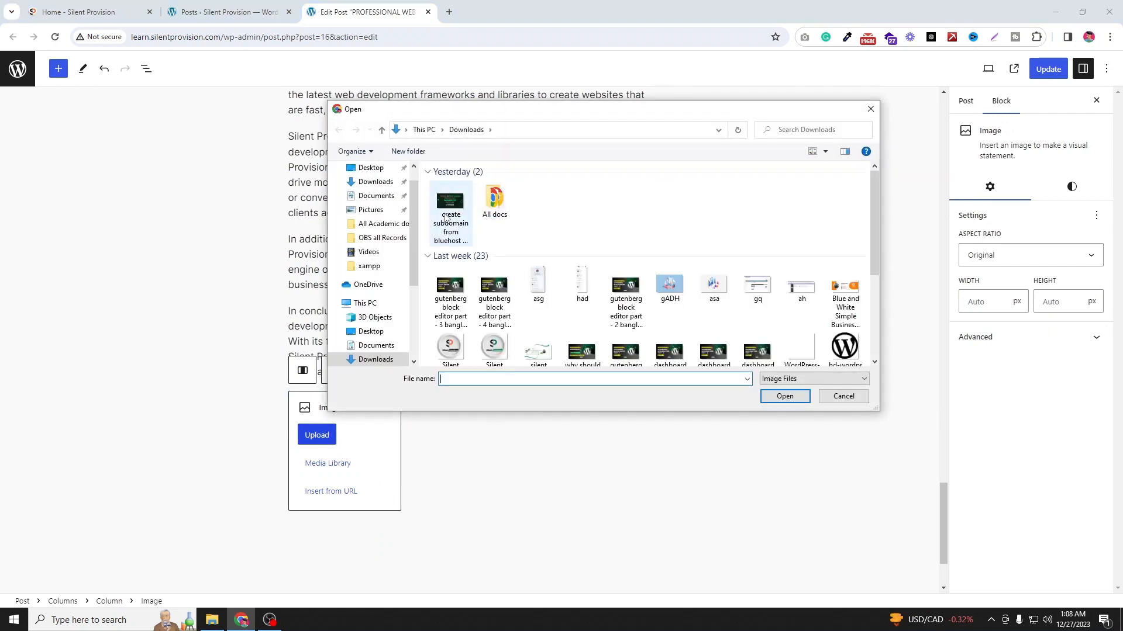
{"action": "left_click", "coordinate": [714, 287]}
{"action": "left_click", "coordinate": [784, 396]}
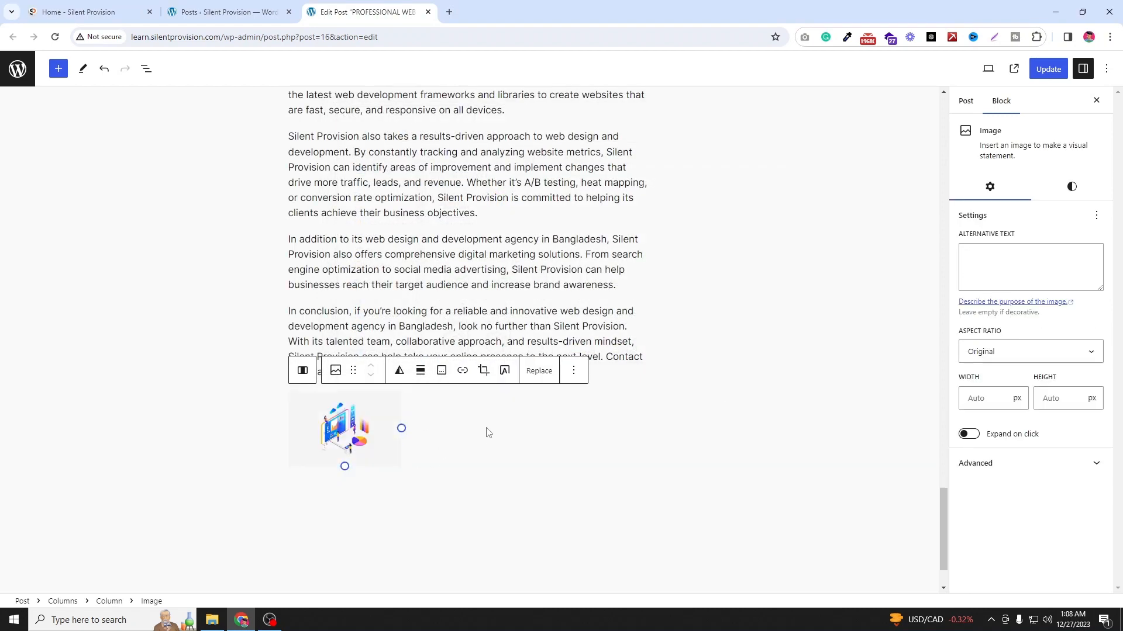
Step: Add a Paragraph block to the second column containing the text "hfhfdsdhgf"
{"action": "scroll", "coordinate": [350, 404], "scroll_direction": "down", "scroll_amount": 2}
{"action": "left_click", "coordinate": [470, 330]}
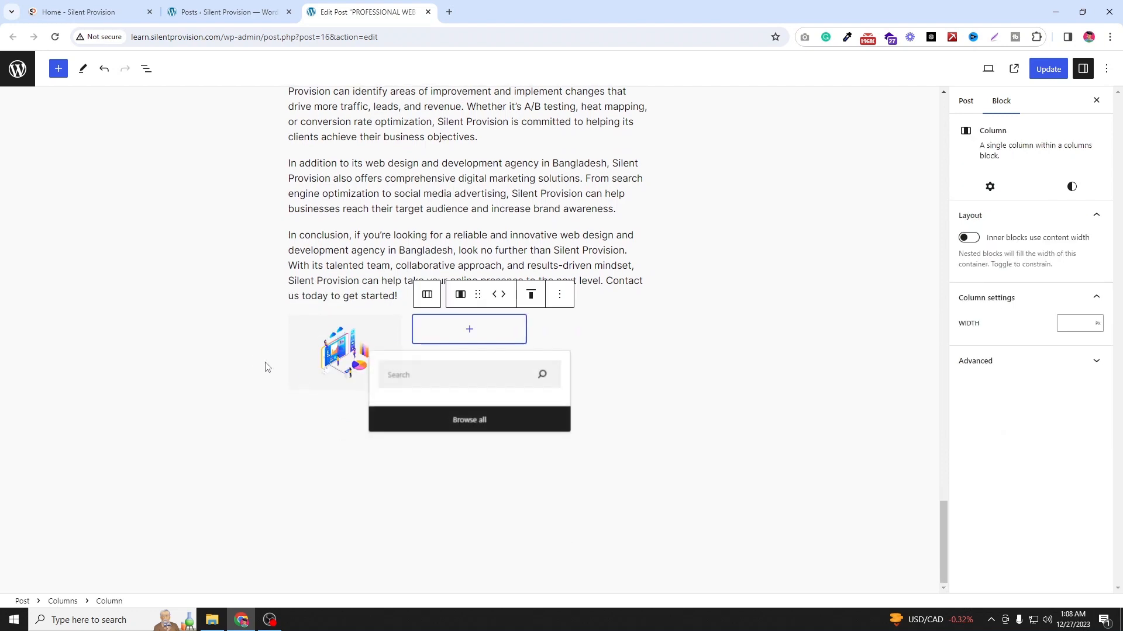
{"action": "left_click", "coordinate": [495, 338]}
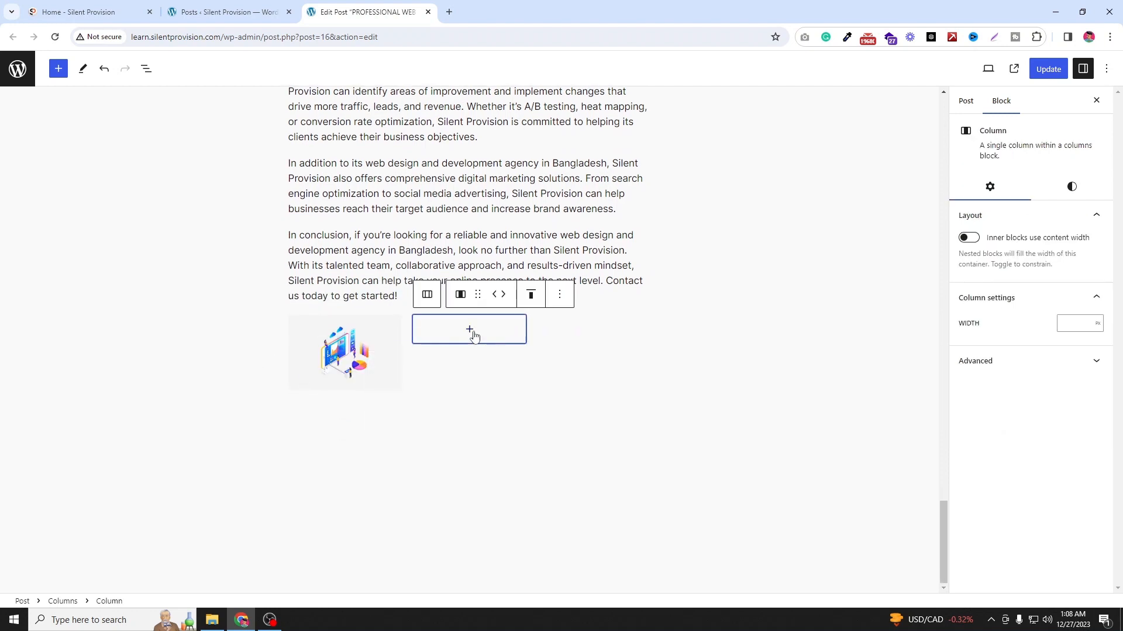
{"action": "left_click", "coordinate": [472, 331]}
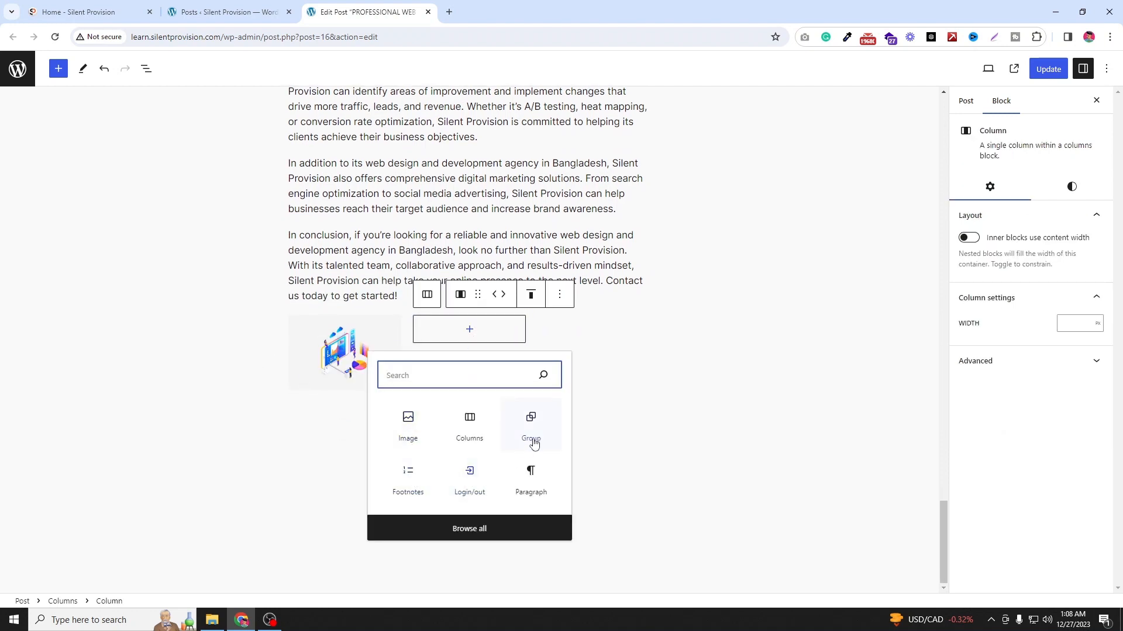
{"action": "left_click", "coordinate": [531, 474]}
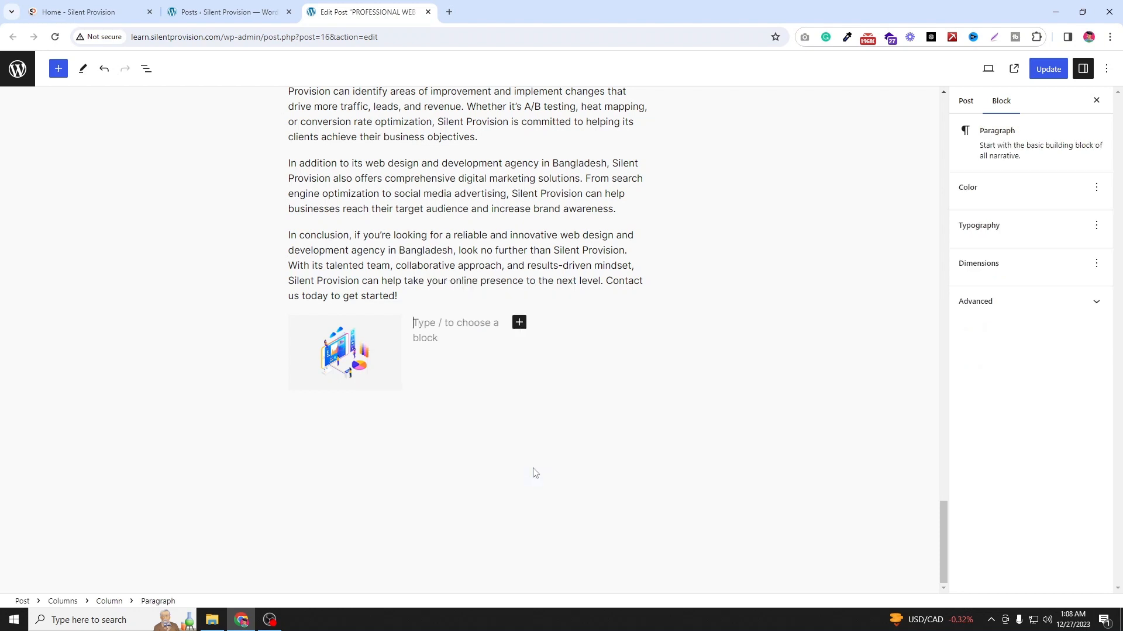
{"action": "type", "text": "hfhfdsdhgf"}
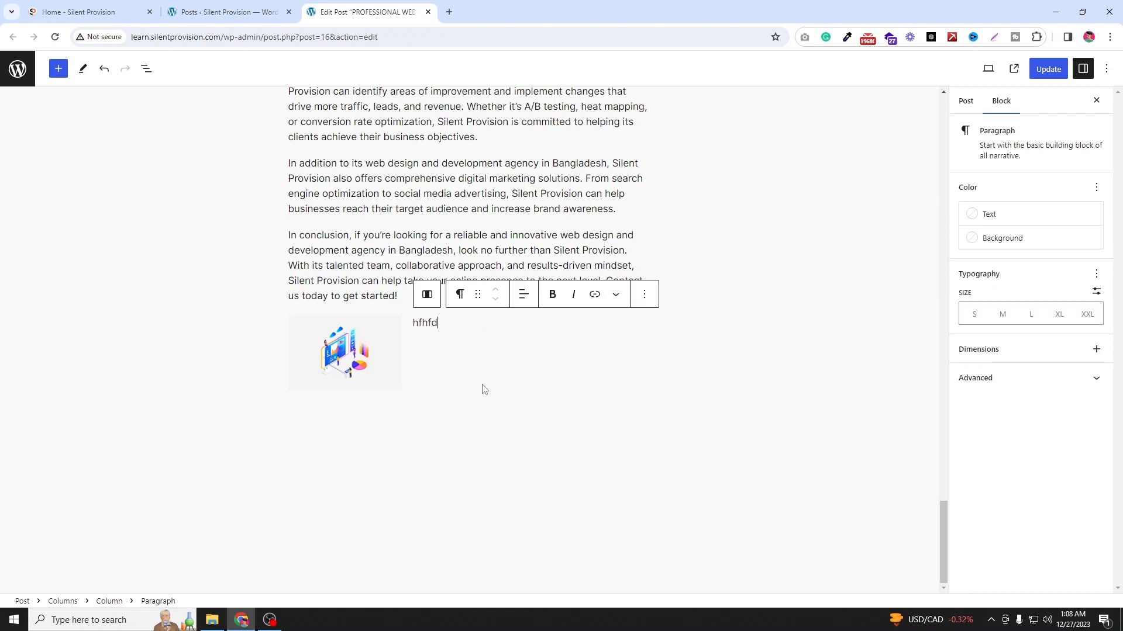
Step: Add a Quote block to the third column with the text "this is" followed by a name
{"action": "left_click", "coordinate": [599, 342]}
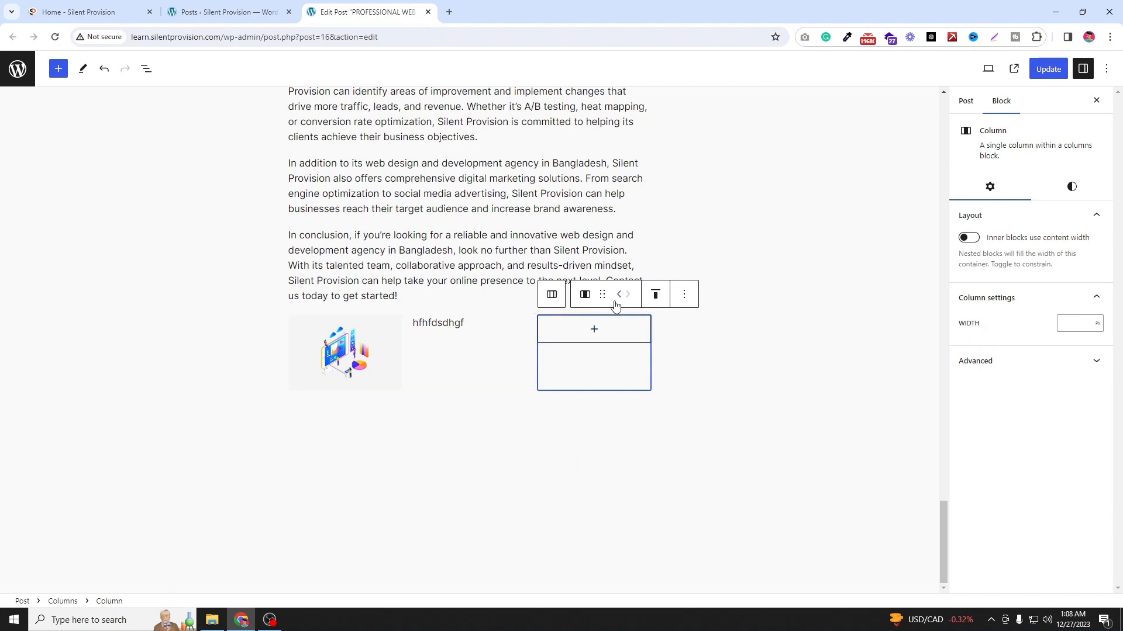
{"action": "left_click", "coordinate": [682, 295]}
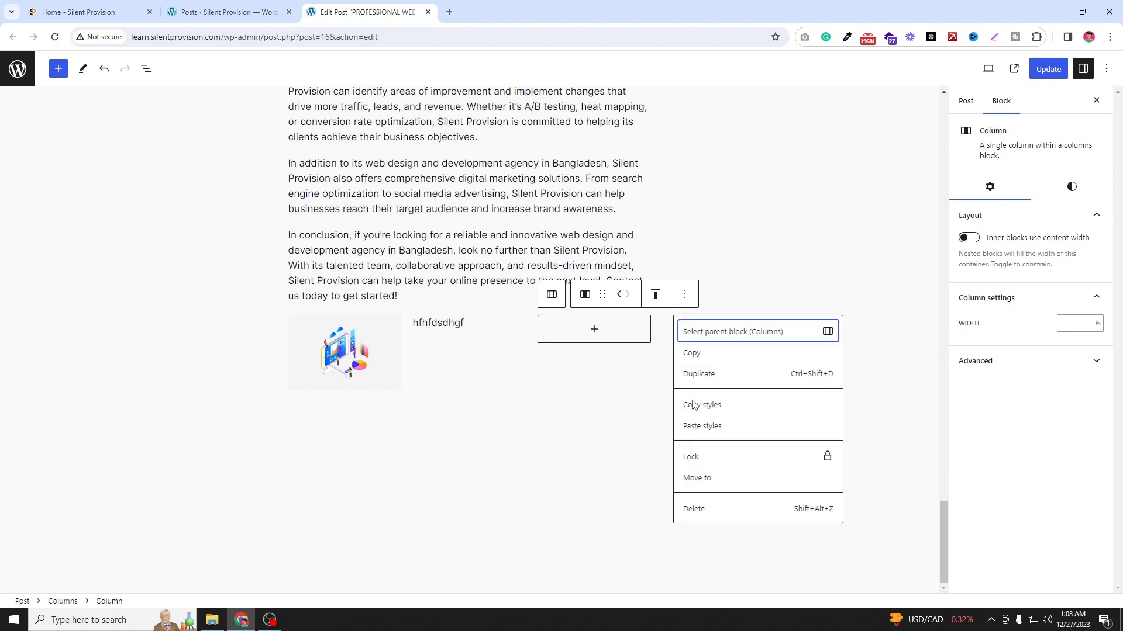
{"action": "left_click", "coordinate": [590, 330]}
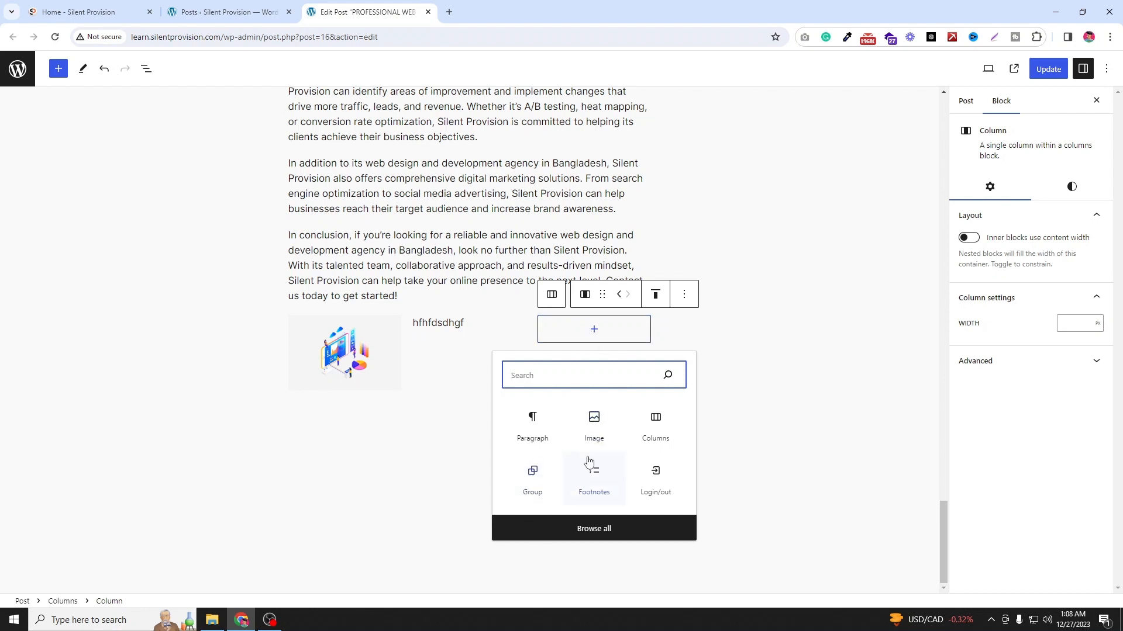
{"action": "left_click", "coordinate": [593, 529]}
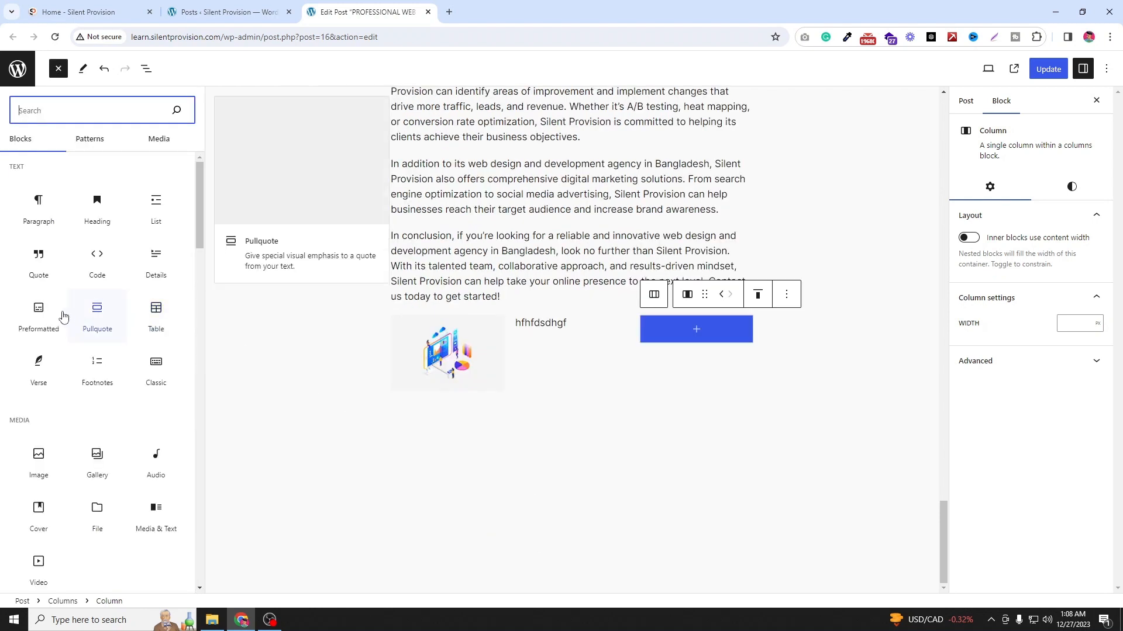
{"action": "left_click", "coordinate": [55, 259]}
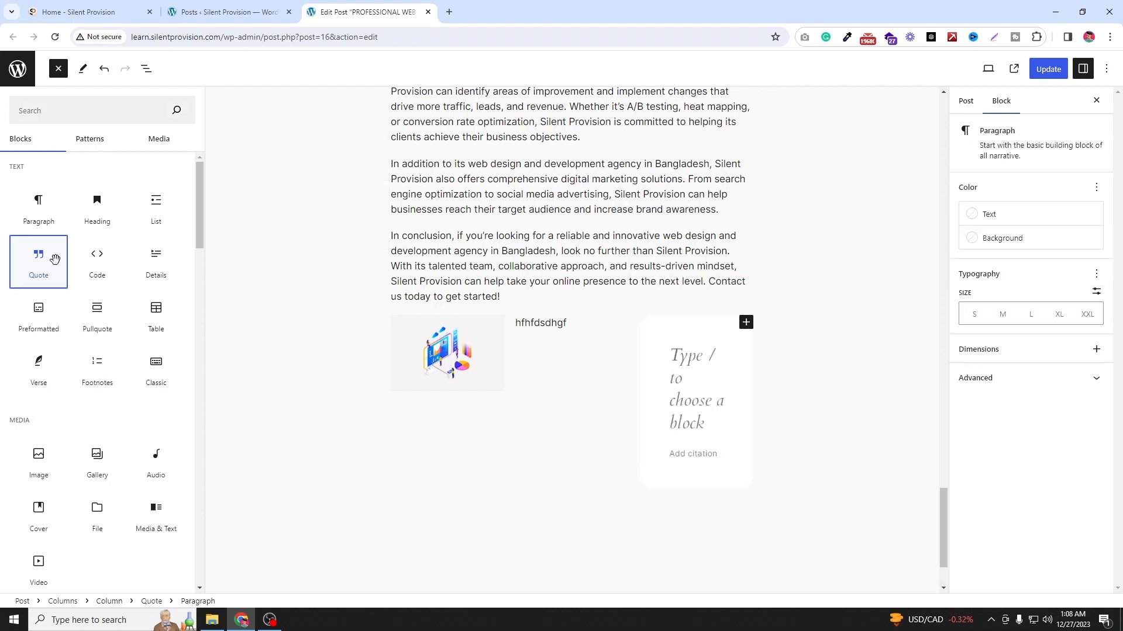
{"action": "left_click", "coordinate": [698, 358]}
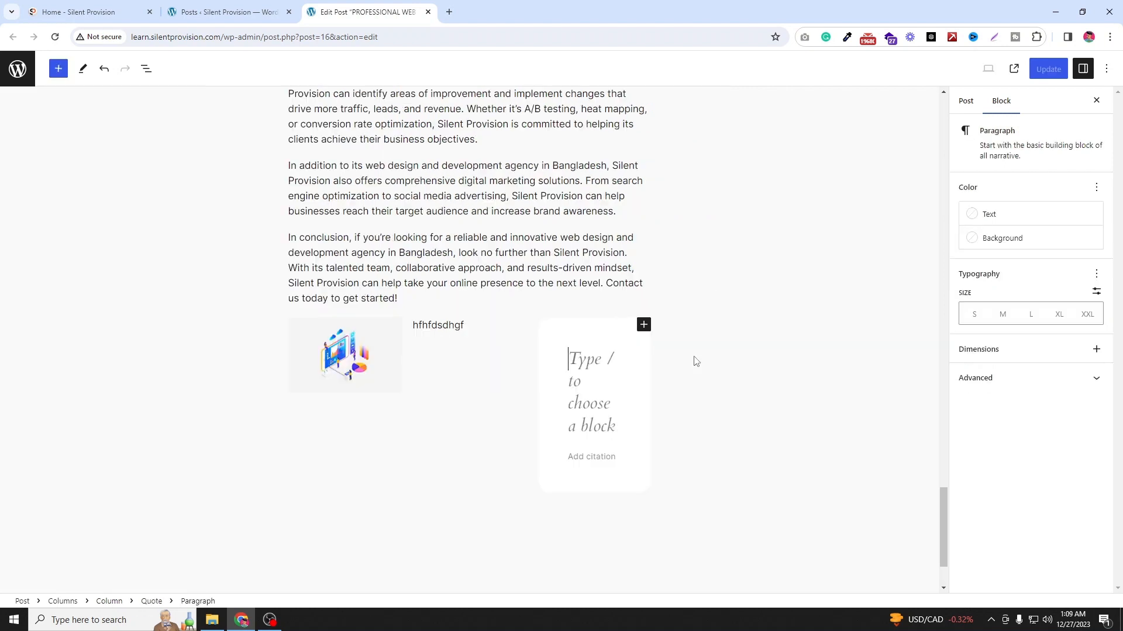
{"action": "type", "text": "thi"}
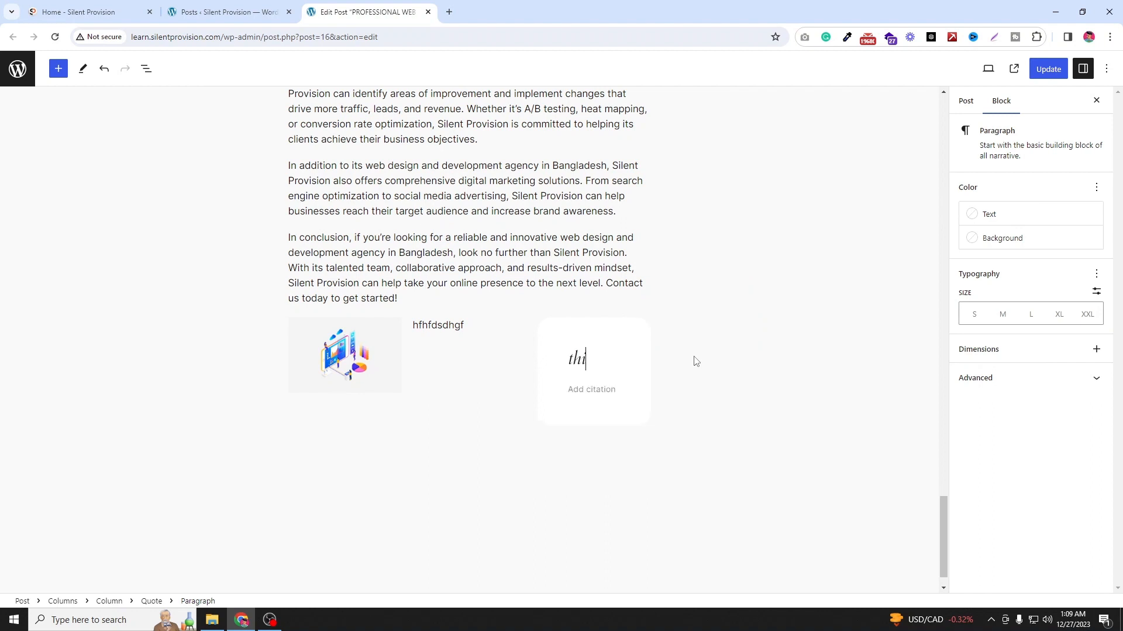
{"action": "type", "text": "s is sojib"}
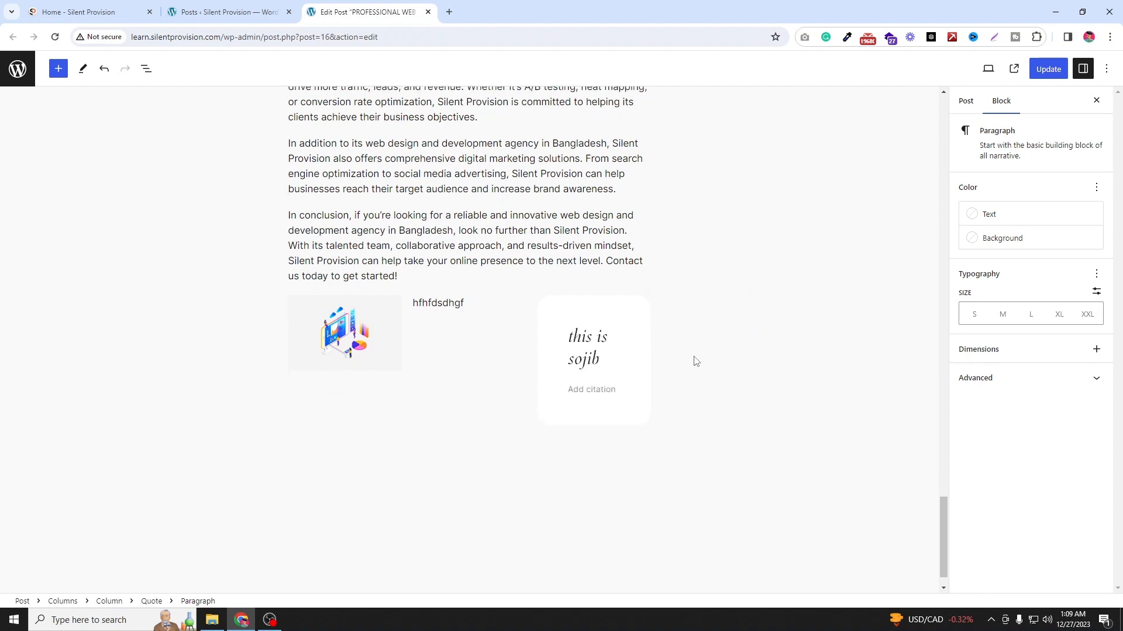
Step: Set the second column's vertical alignment to Align middle
{"action": "left_click", "coordinate": [323, 332]}
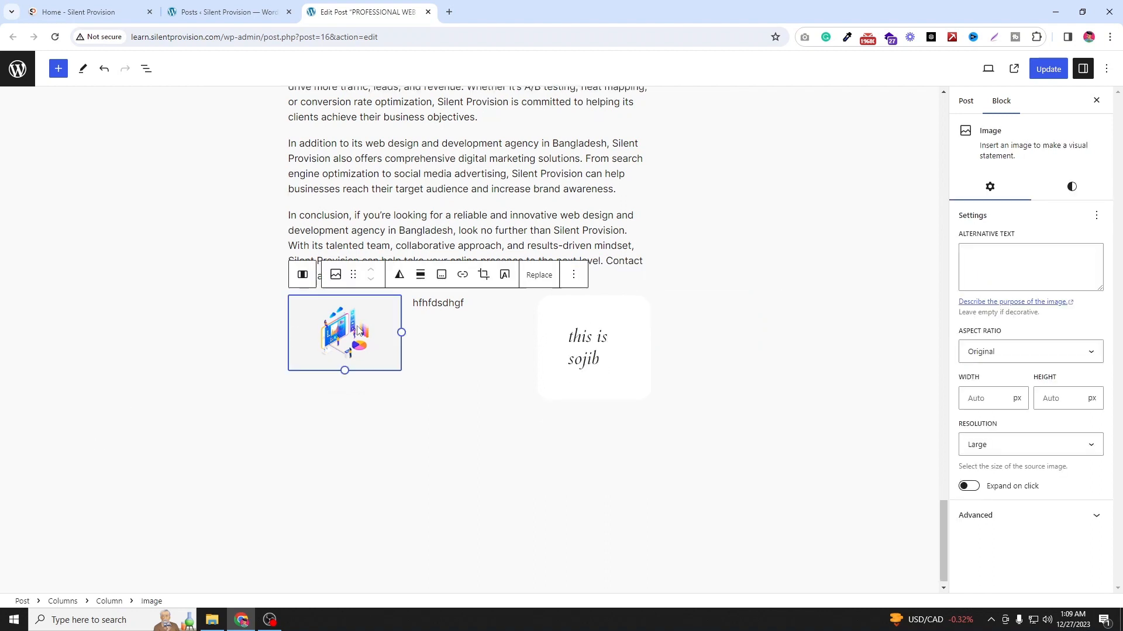
{"action": "left_click", "coordinate": [474, 327]}
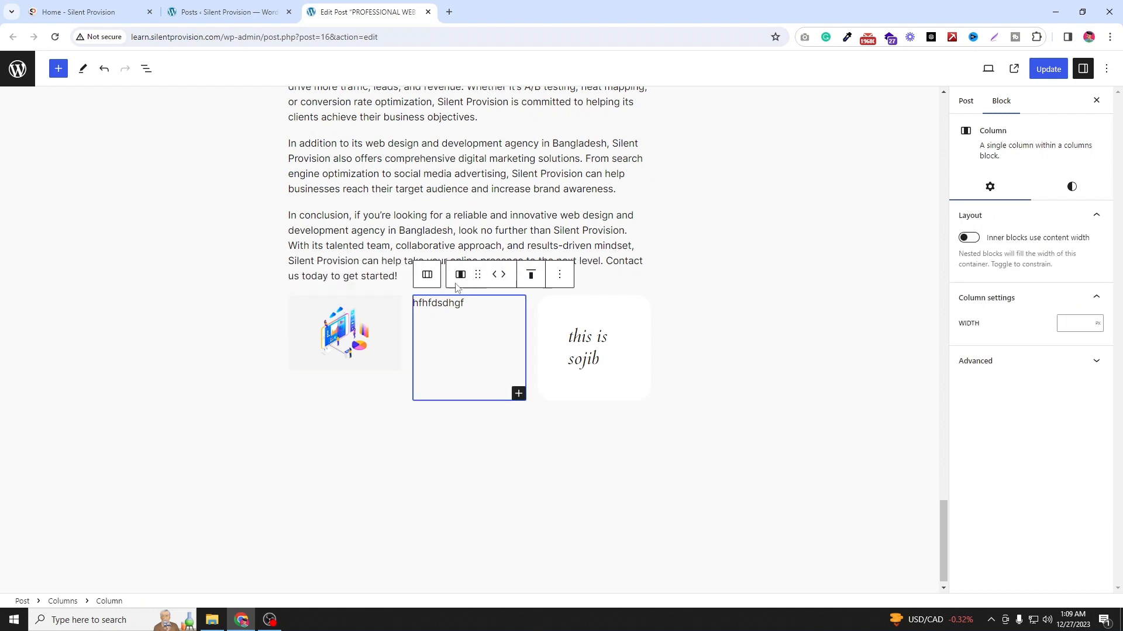
{"action": "left_click", "coordinate": [535, 282]}
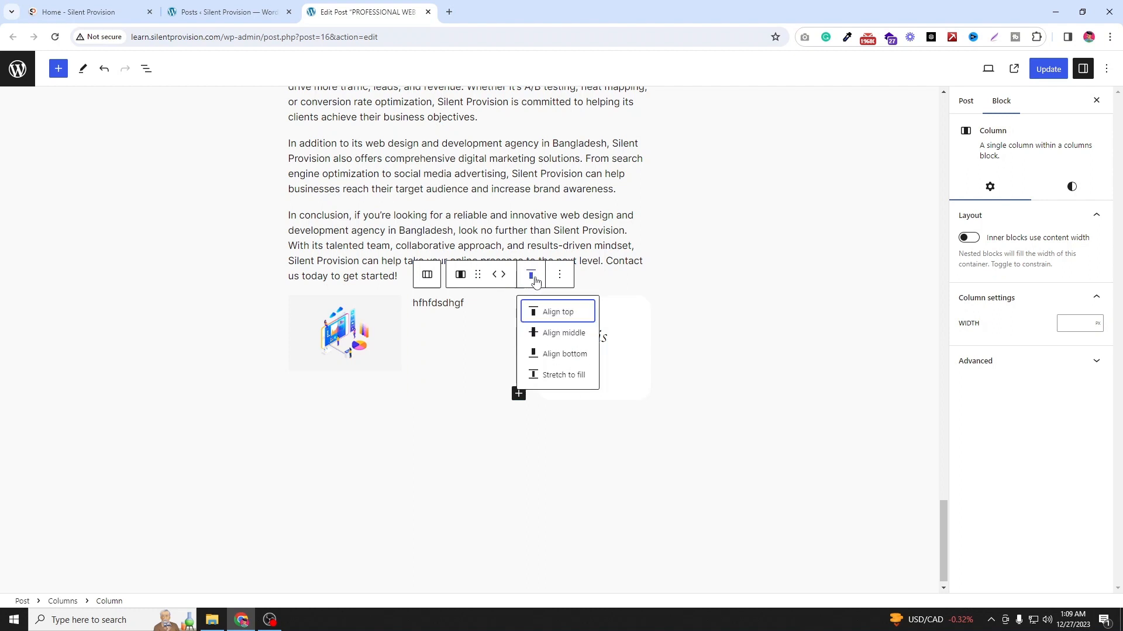
{"action": "left_click", "coordinate": [562, 339]}
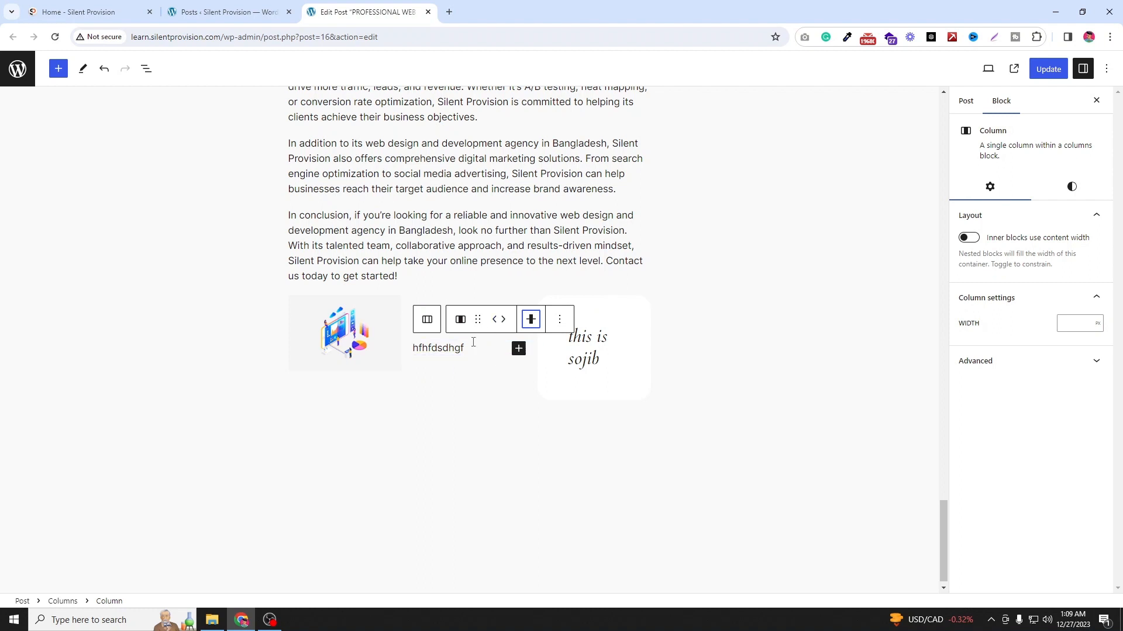
Step: Insert a Group block below the columns and choose the Row layout for it
{"action": "left_click", "coordinate": [265, 360]}
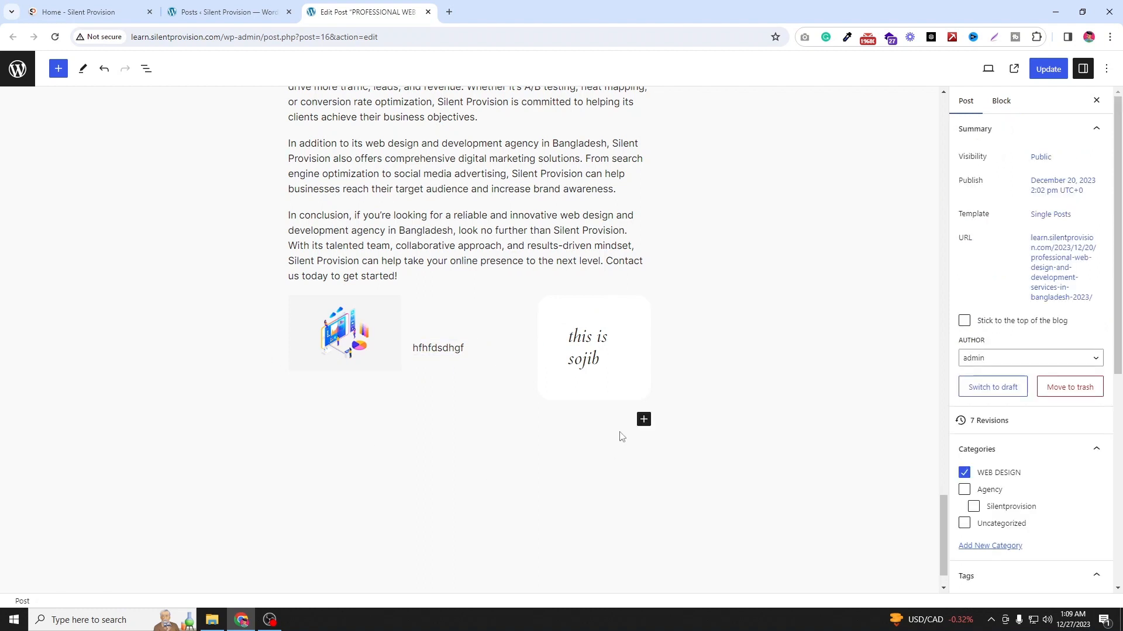
{"action": "left_click", "coordinate": [643, 420]}
{"action": "scroll", "coordinate": [701, 508], "scroll_direction": "down", "scroll_amount": 3}
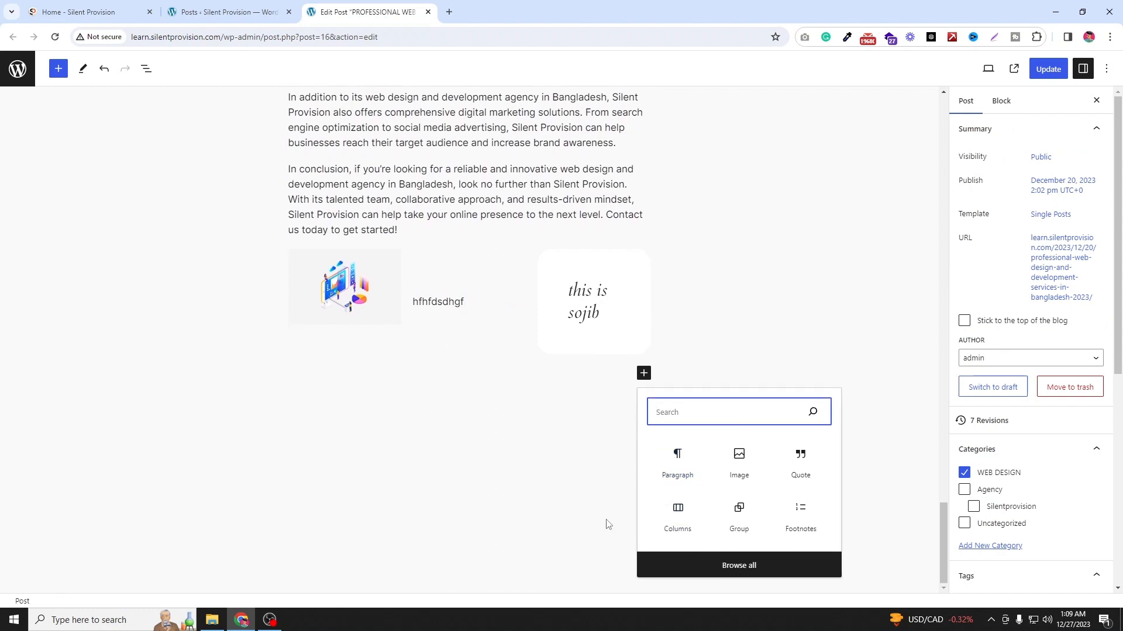
{"action": "left_click", "coordinate": [701, 563]}
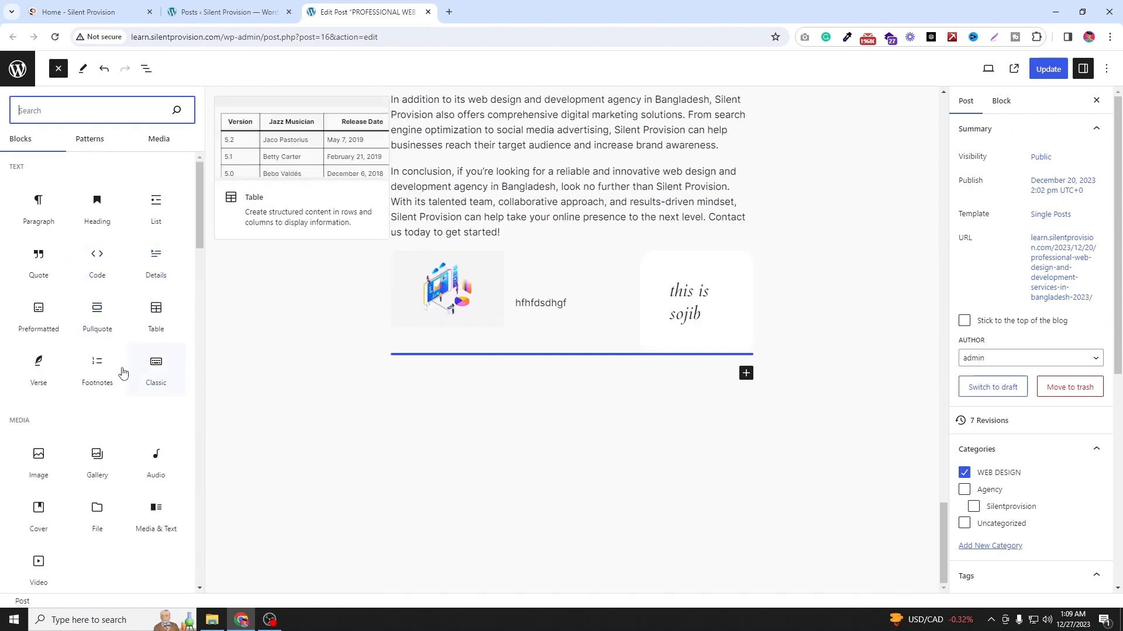
{"action": "scroll", "coordinate": [97, 326], "scroll_direction": "down", "scroll_amount": 2}
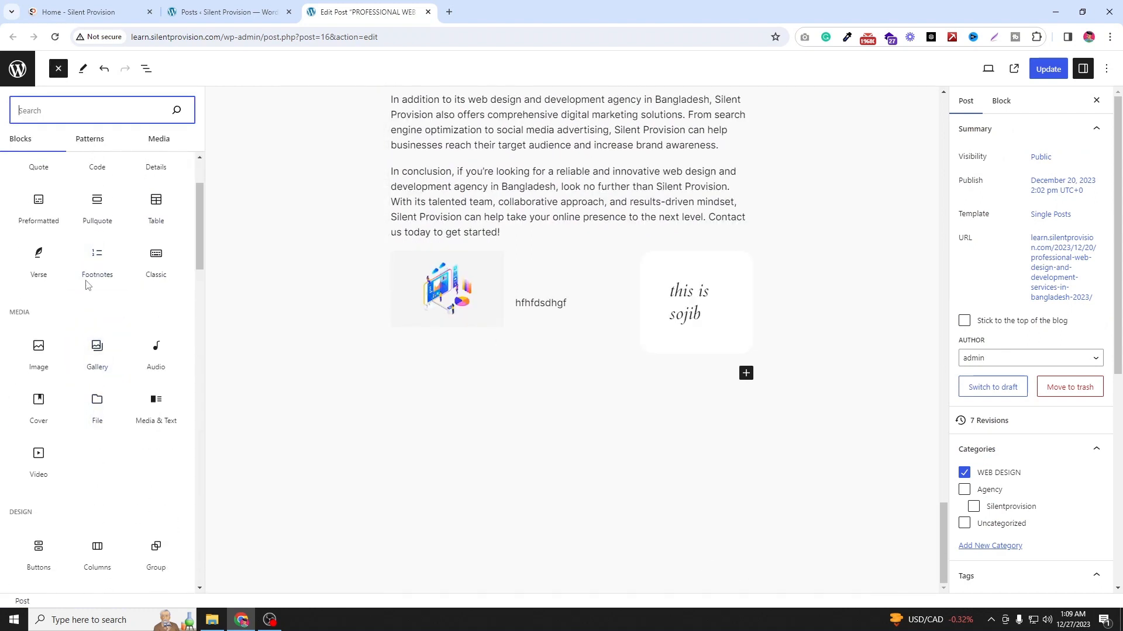
{"action": "scroll", "coordinate": [109, 380], "scroll_direction": "down", "scroll_amount": 3}
{"action": "left_click_drag", "start_coordinate": [153, 366], "coordinate": [496, 370]}
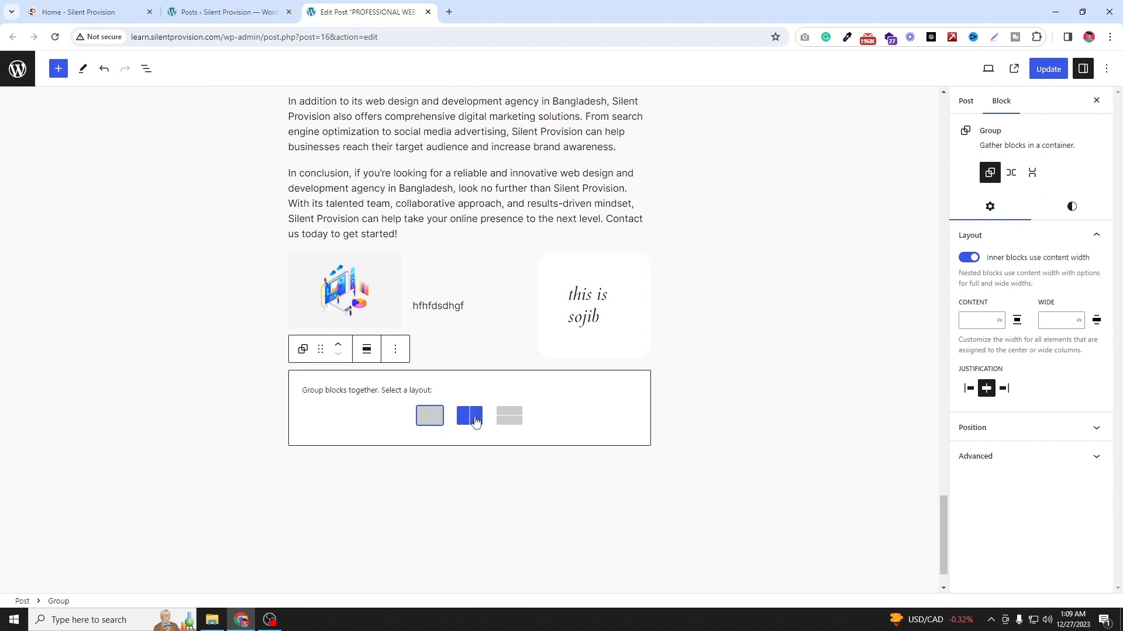
{"action": "left_click", "coordinate": [476, 412]}
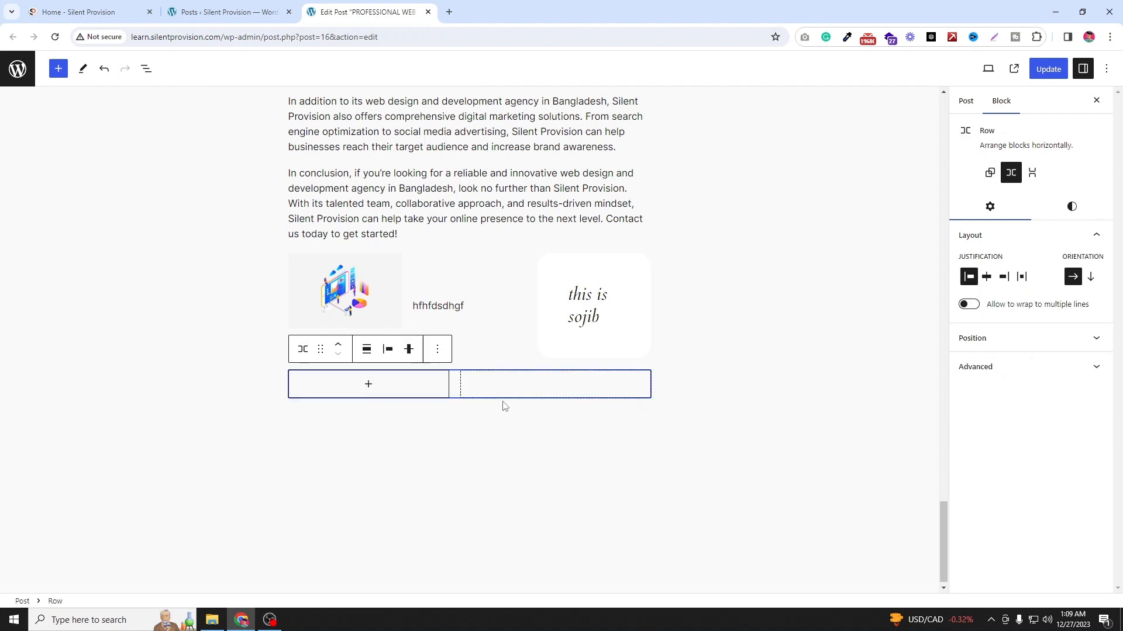
Step: Add an Image block inside the row and upload the "asa" image from the Downloads folder
{"action": "left_click", "coordinate": [391, 394]}
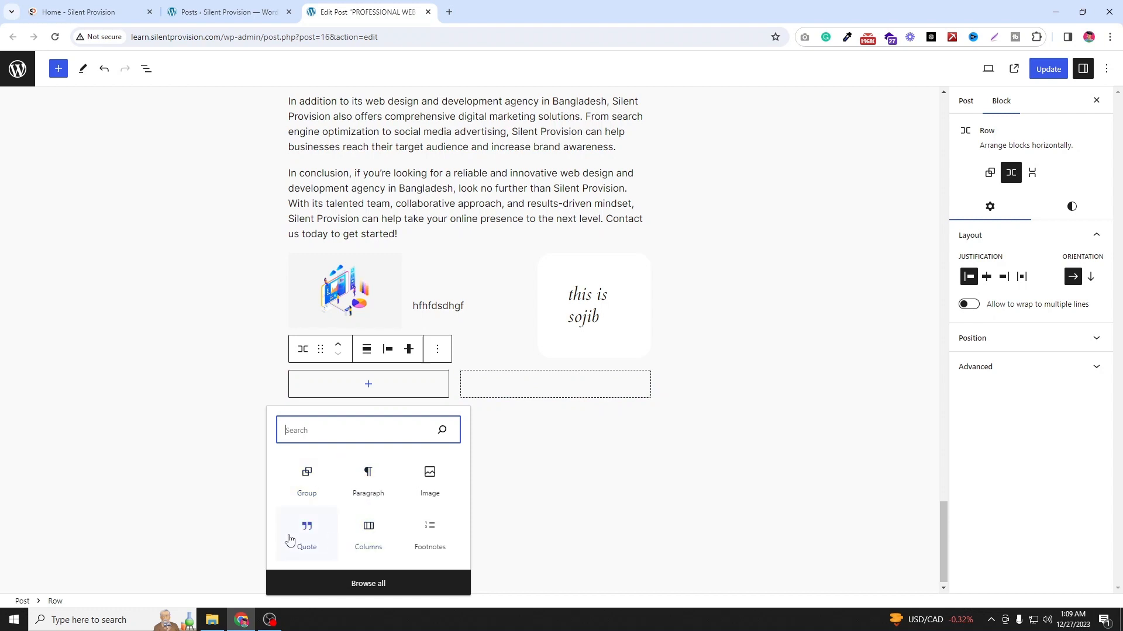
{"action": "left_click", "coordinate": [438, 486]}
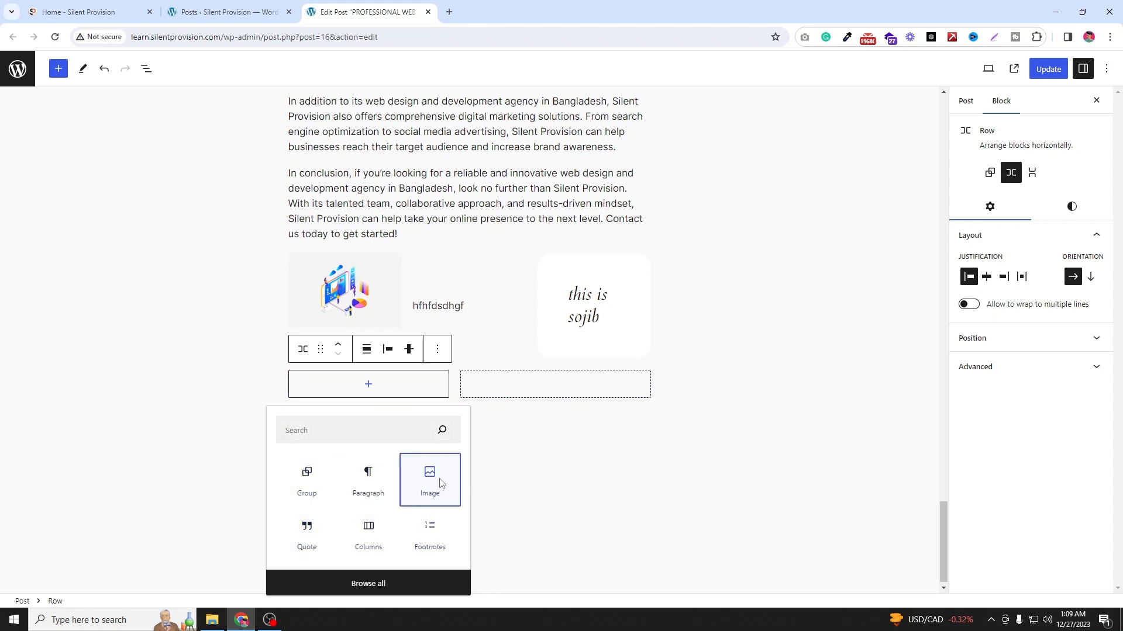
{"action": "left_click", "coordinate": [317, 442]}
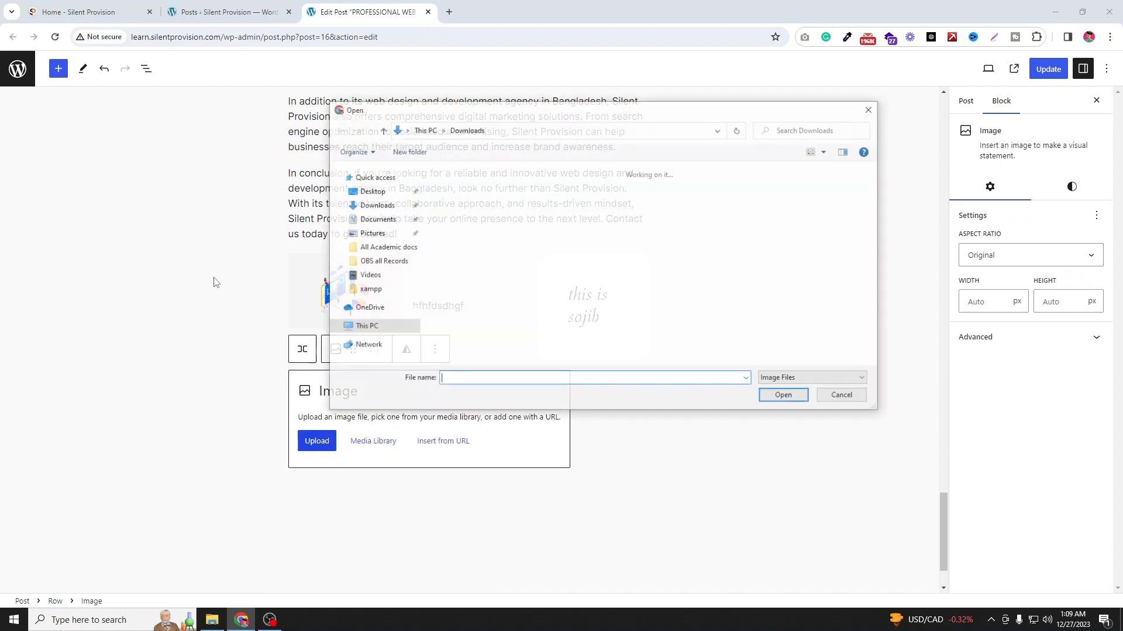
{"action": "left_click", "coordinate": [714, 287]}
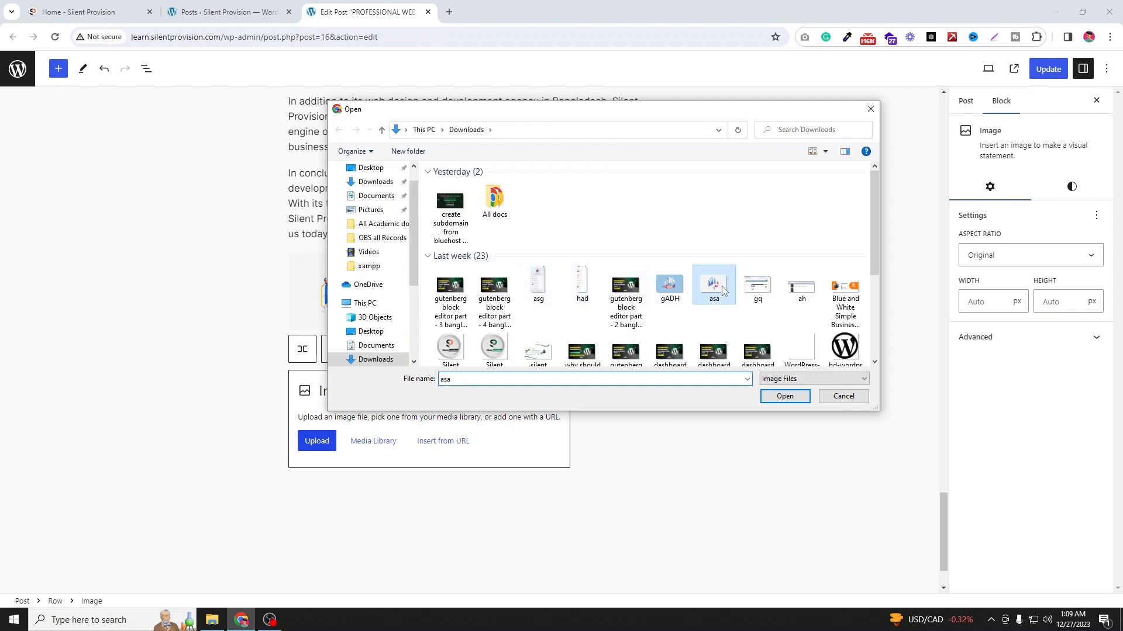
{"action": "left_click", "coordinate": [785, 397]}
Step: Insert a More block below the row and set its label to "click me"
{"action": "scroll", "coordinate": [532, 450], "scroll_direction": "down", "scroll_amount": 3}
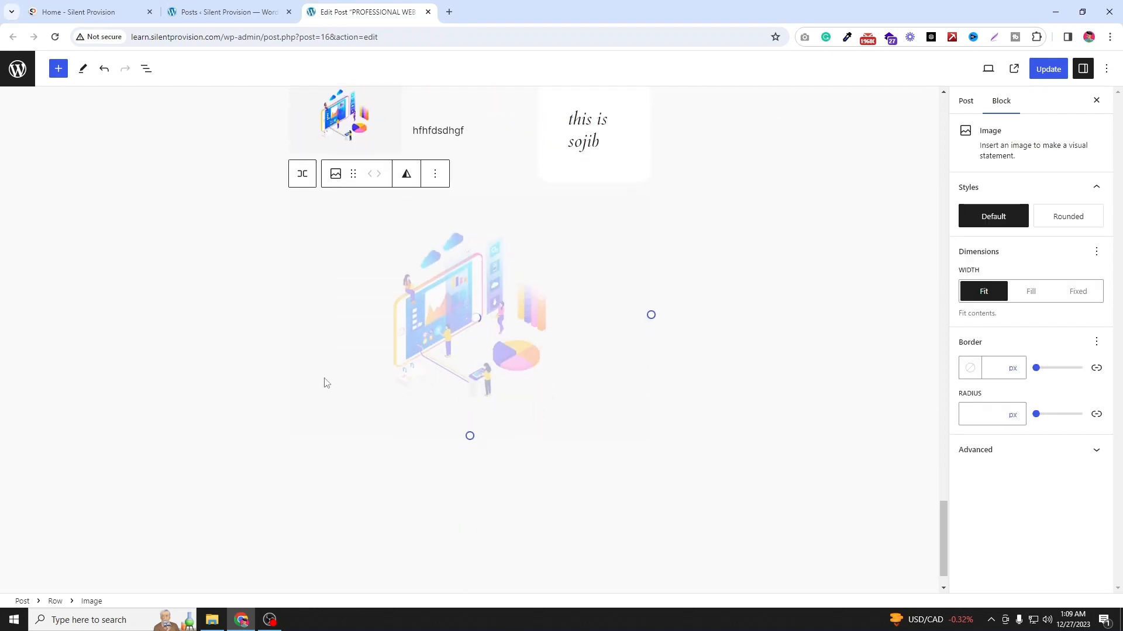
{"action": "left_click", "coordinate": [683, 285]}
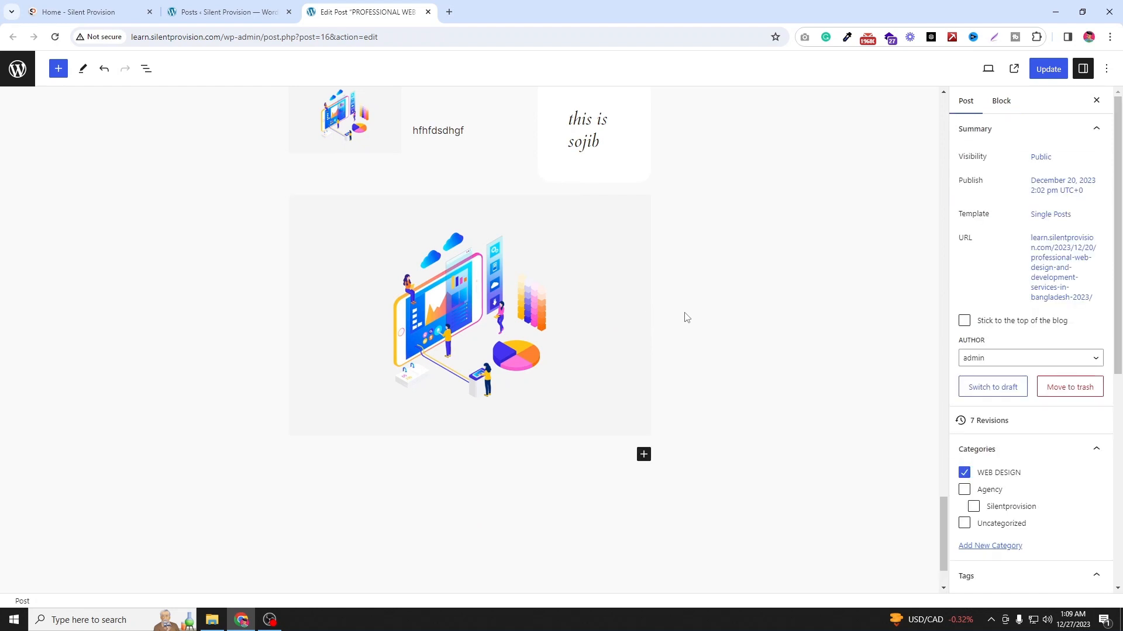
{"action": "scroll", "coordinate": [660, 374], "scroll_direction": "down", "scroll_amount": 1}
{"action": "left_click", "coordinate": [643, 409]}
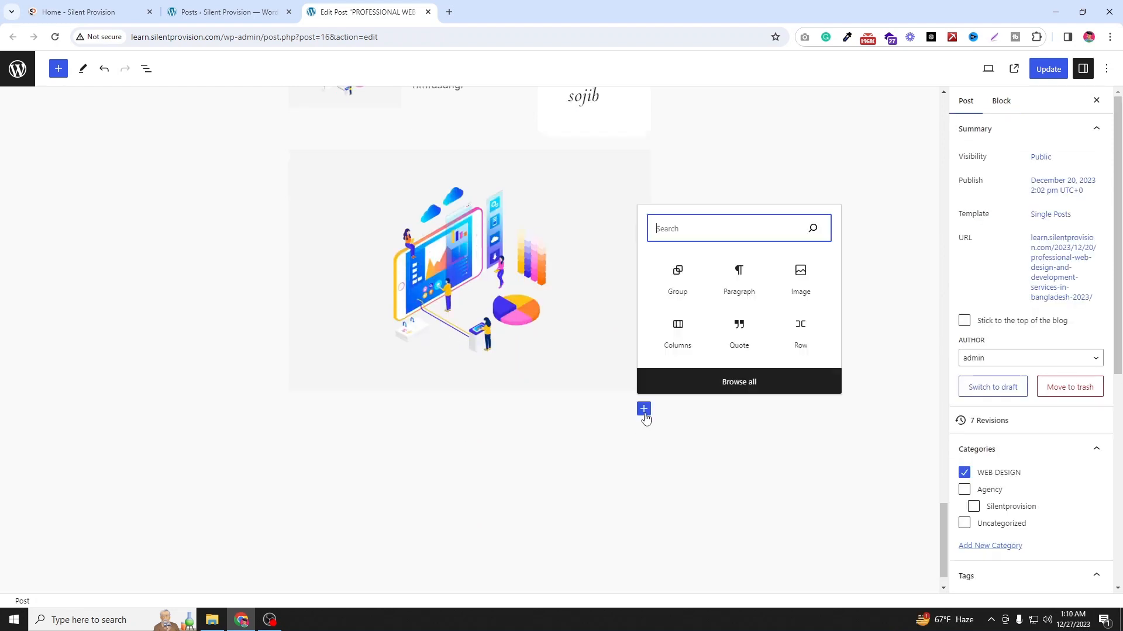
{"action": "left_click", "coordinate": [701, 387]}
{"action": "scroll", "coordinate": [104, 491], "scroll_direction": "down", "scroll_amount": 6}
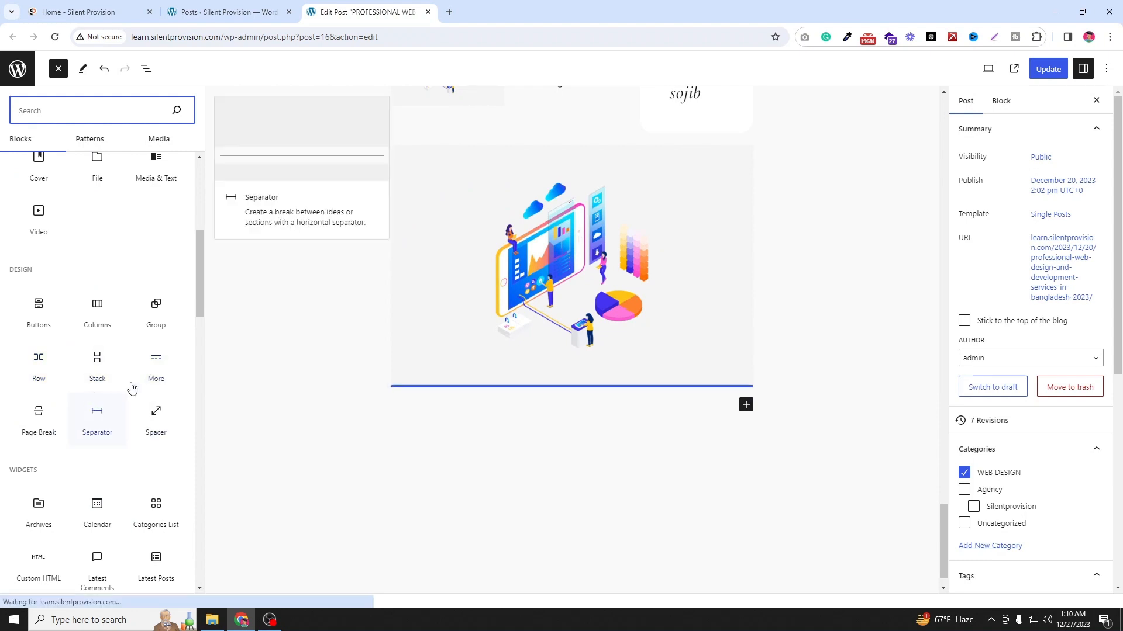
{"action": "left_click_drag", "start_coordinate": [160, 364], "coordinate": [566, 400]}
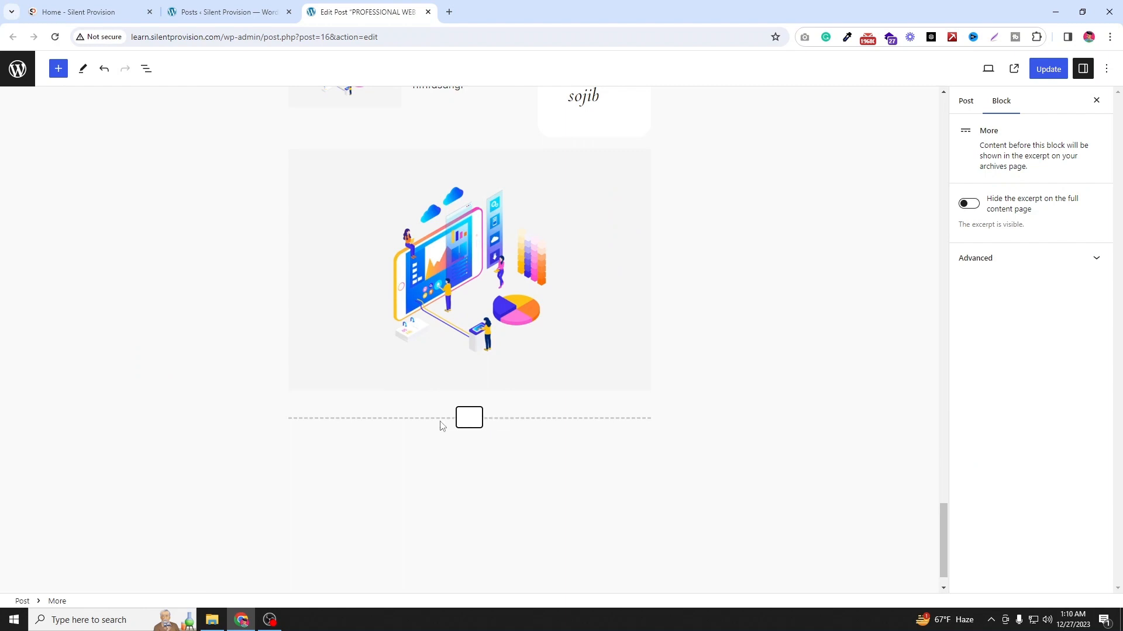
{"action": "type", "text": "click me"}
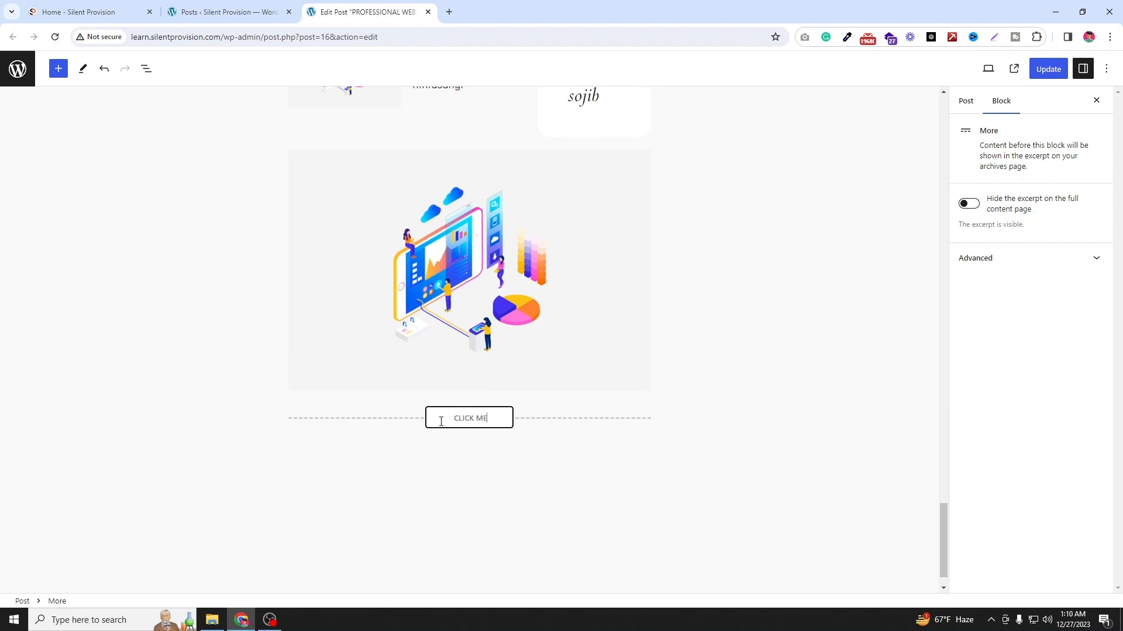
{"action": "triple_click", "coordinate": [475, 420]}
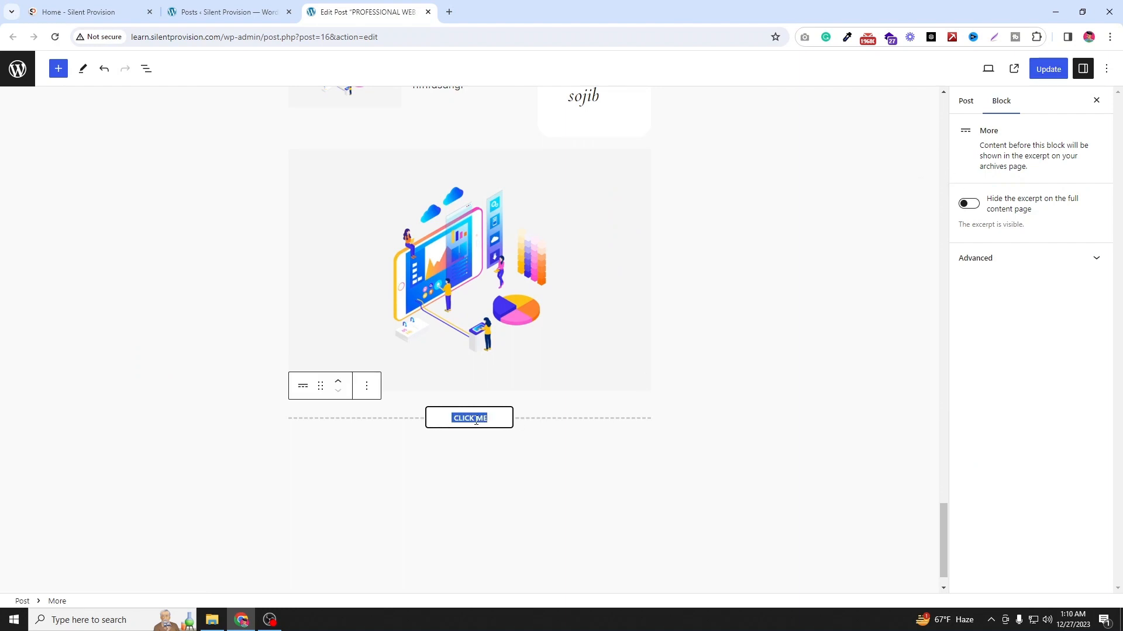
{"action": "left_click", "coordinate": [756, 459]}
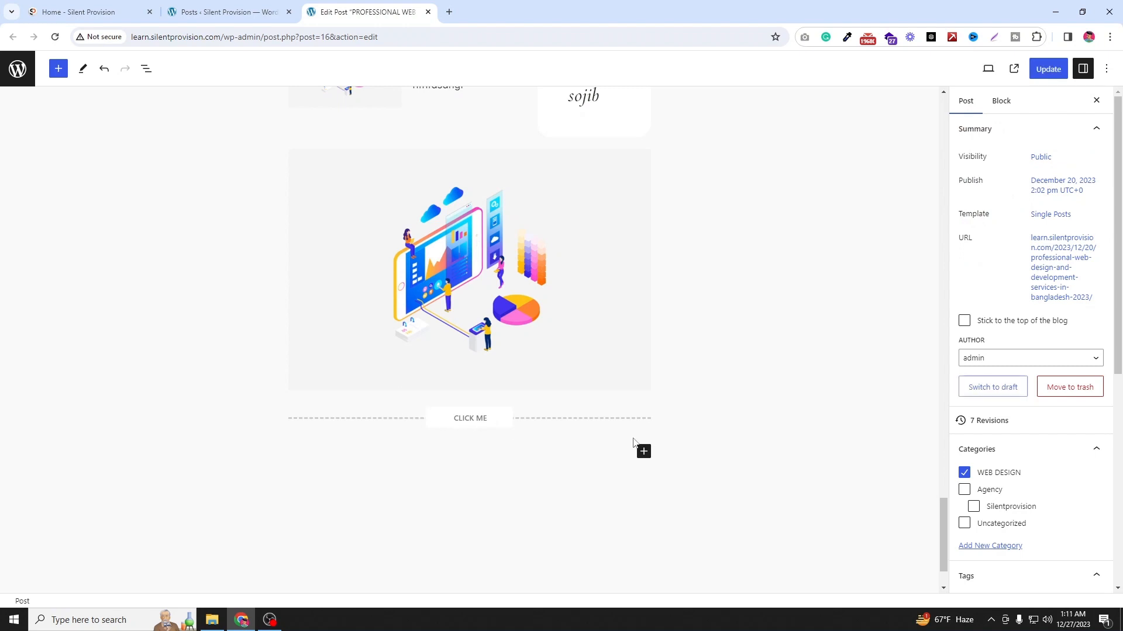
Step: Insert a Spacer block below the More block and shrink it to about 52 px high
{"action": "scroll", "coordinate": [595, 373], "scroll_direction": "down", "scroll_amount": 2}
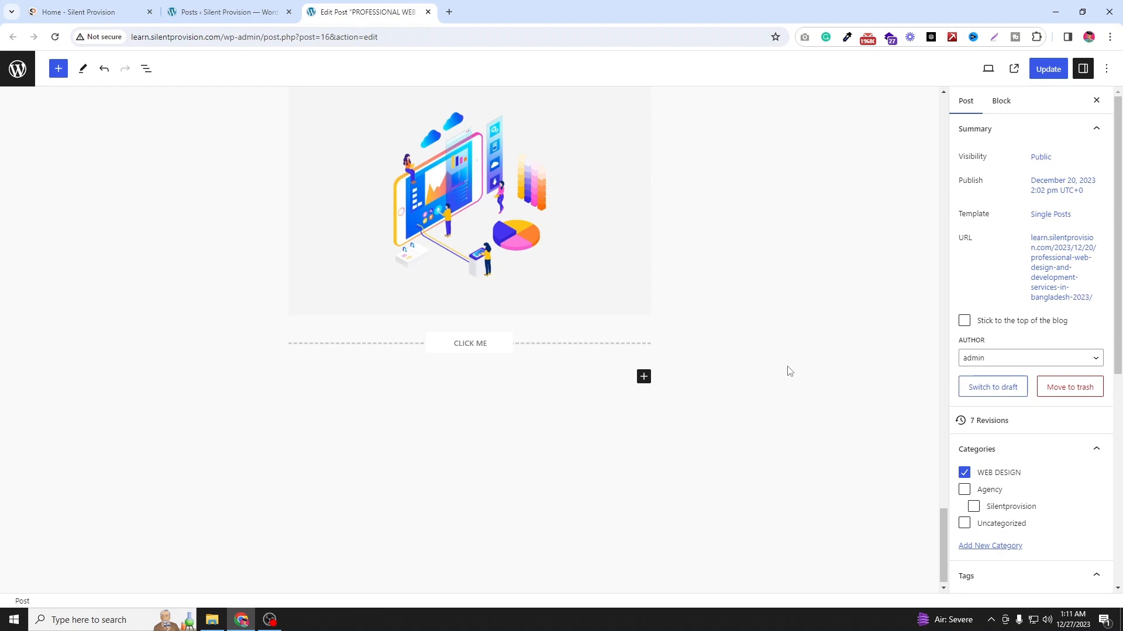
{"action": "left_click", "coordinate": [643, 376]}
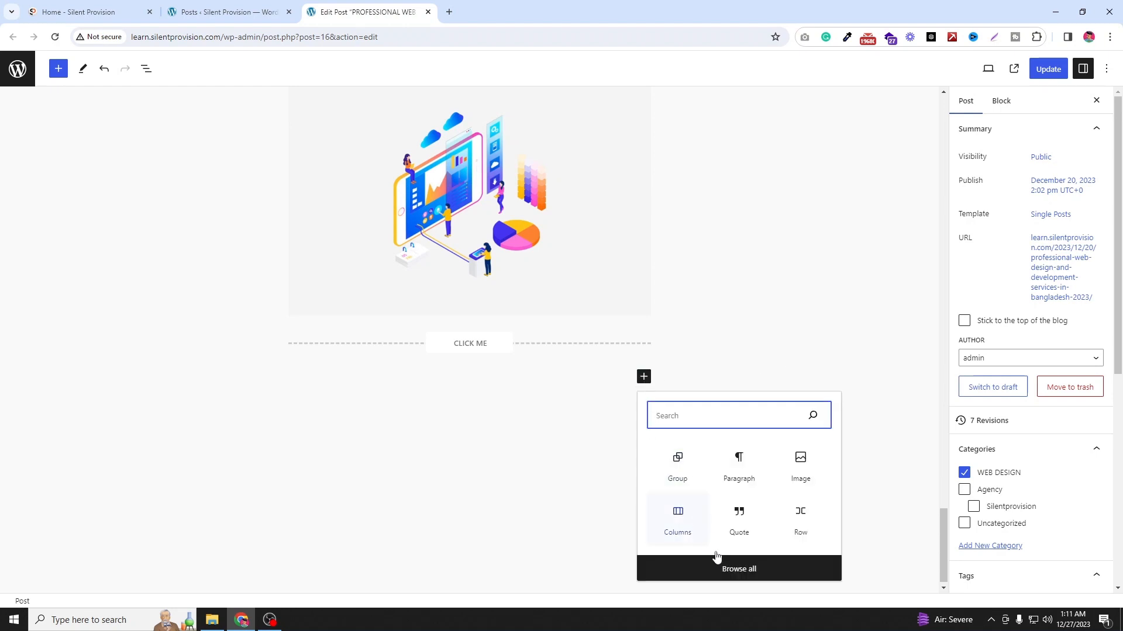
{"action": "left_click", "coordinate": [728, 570]}
{"action": "scroll", "coordinate": [129, 485], "scroll_direction": "down", "scroll_amount": 10}
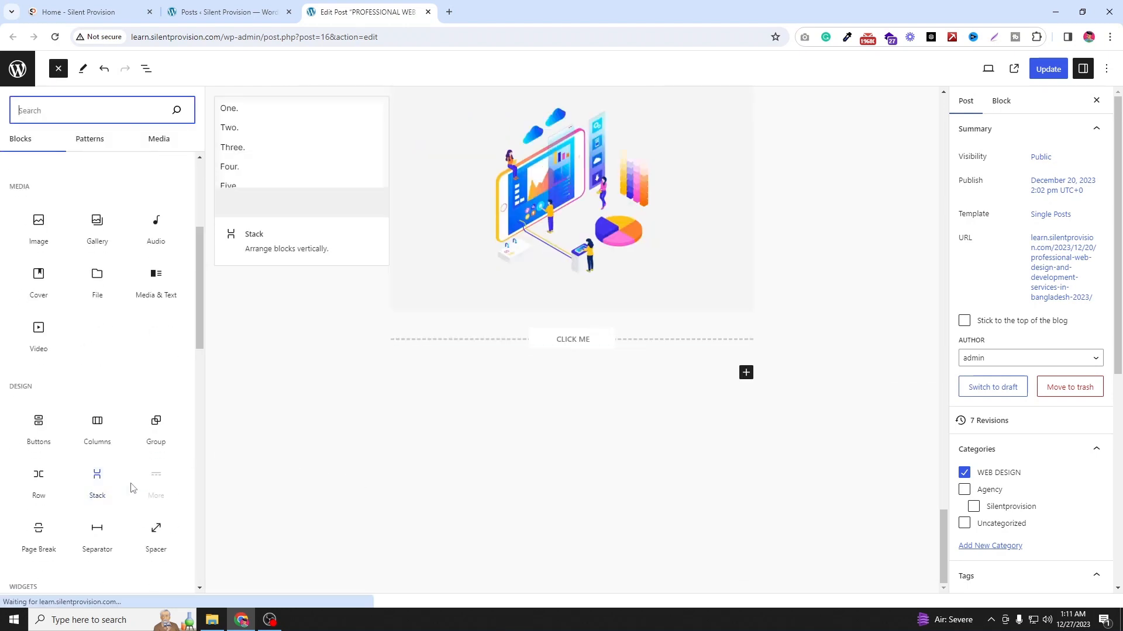
{"action": "scroll", "coordinate": [155, 316], "scroll_direction": "up", "scroll_amount": 1}
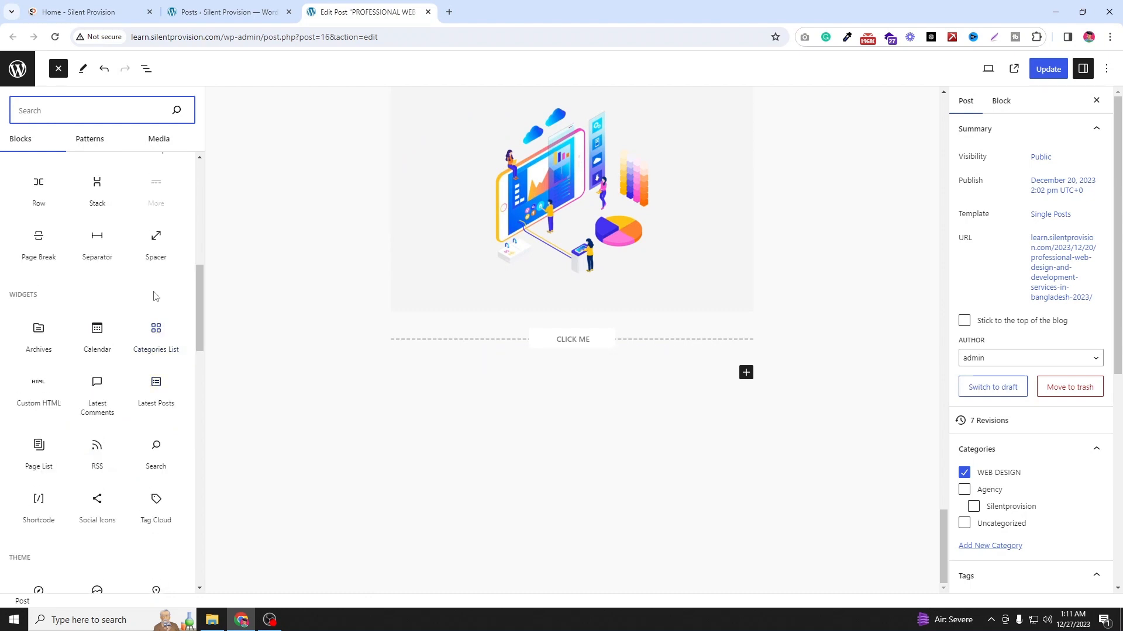
{"action": "left_click", "coordinate": [158, 246]}
{"action": "left_click", "coordinate": [571, 415]}
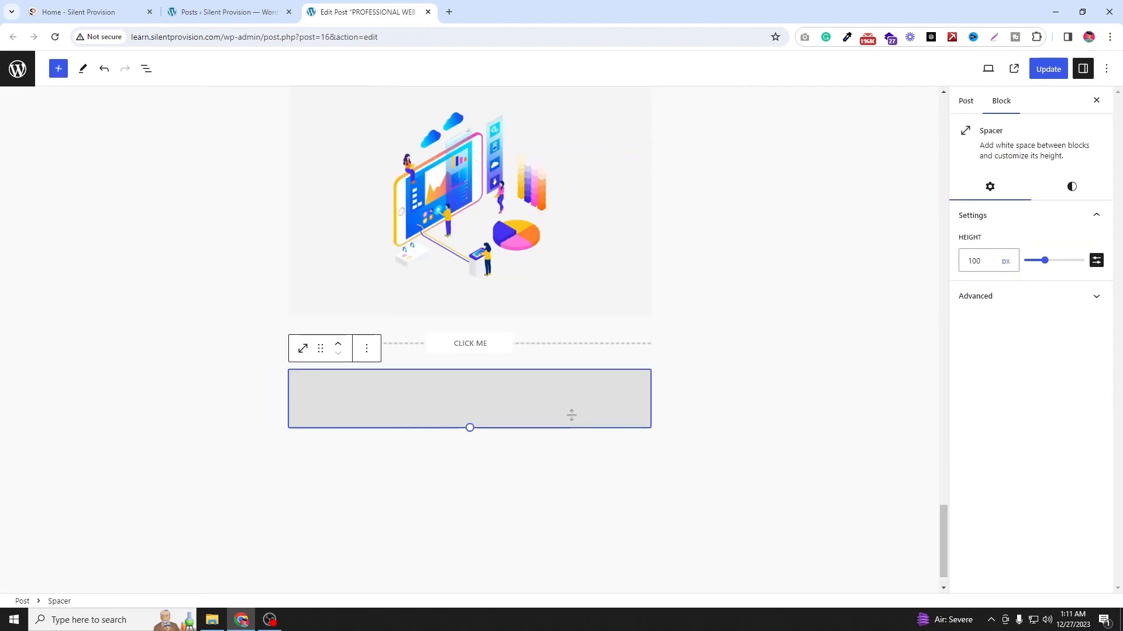
{"action": "left_click_drag", "start_coordinate": [571, 416], "coordinate": [570, 398]}
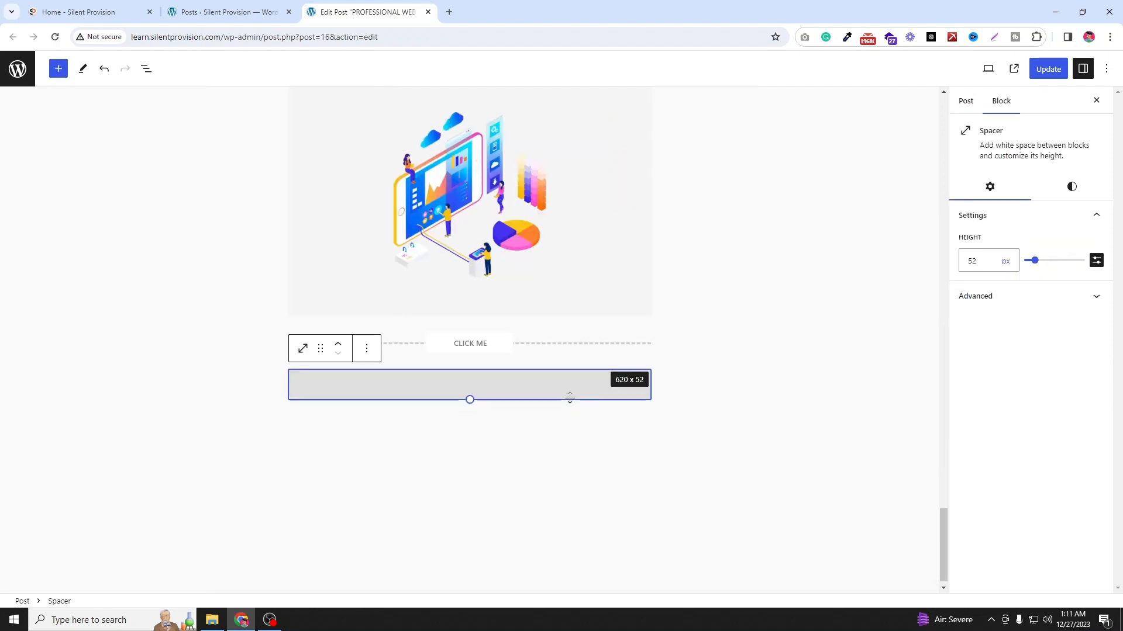
Step: Add an Image block after the spacer and upload the "create subdomain from bluehost" image from Downloads
{"action": "left_click", "coordinate": [207, 383]}
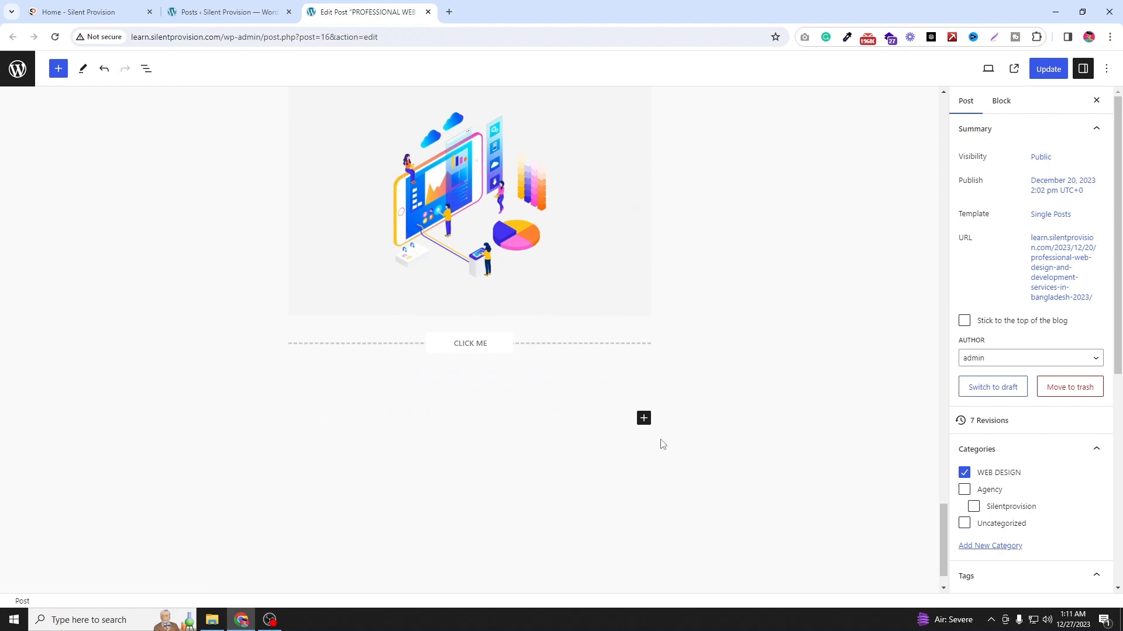
{"action": "left_click", "coordinate": [645, 421]}
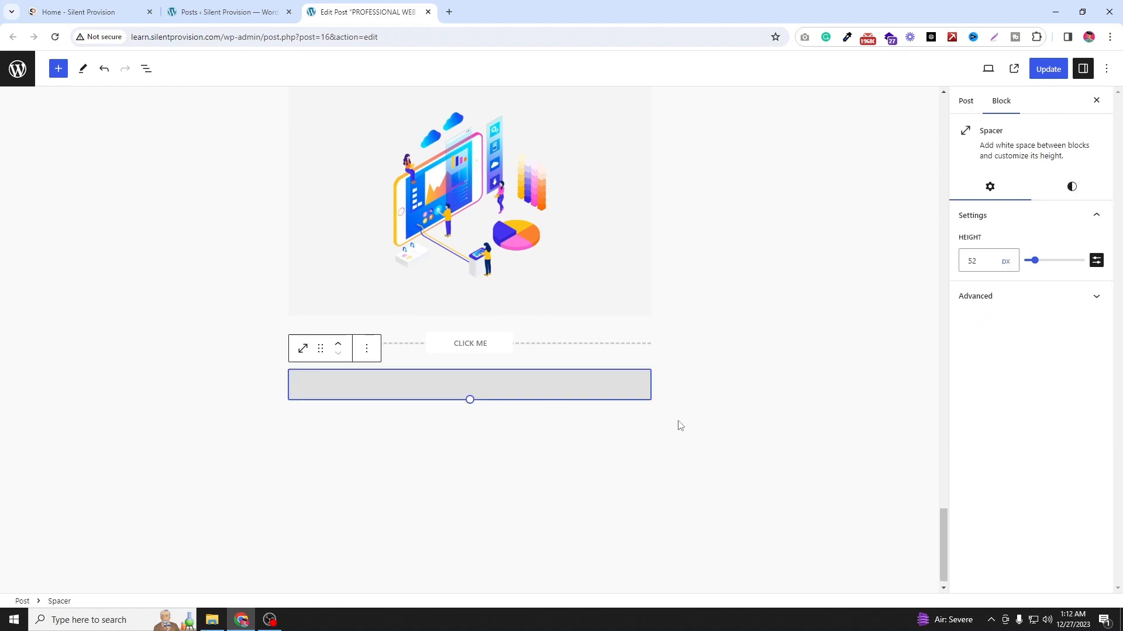
{"action": "left_click", "coordinate": [680, 425]}
{"action": "left_click", "coordinate": [643, 419]}
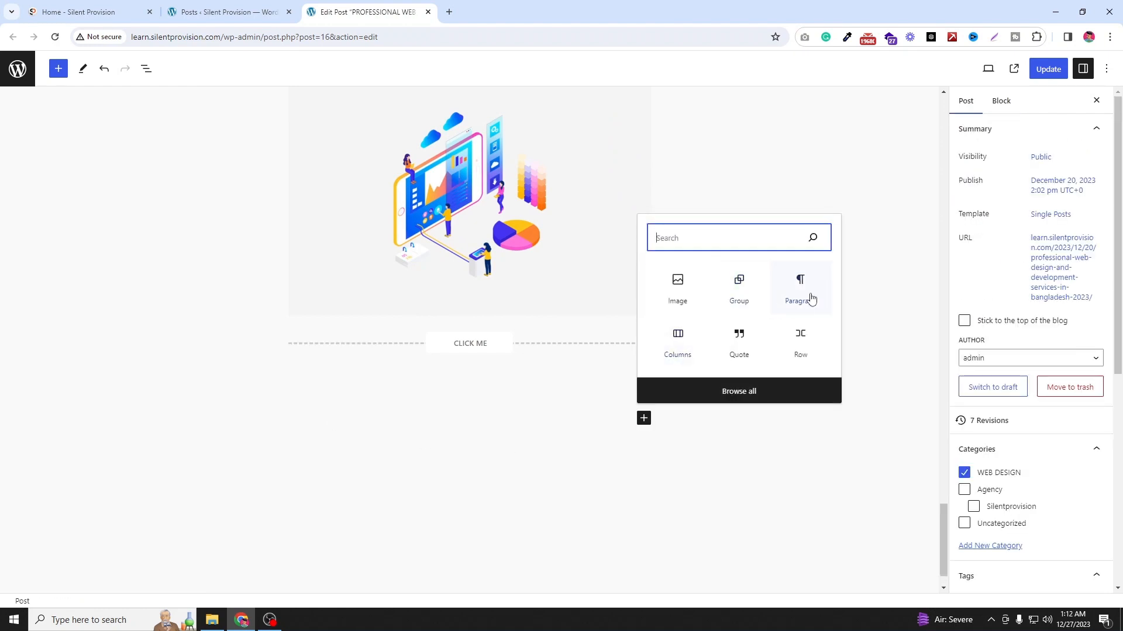
{"action": "left_click", "coordinate": [679, 292]}
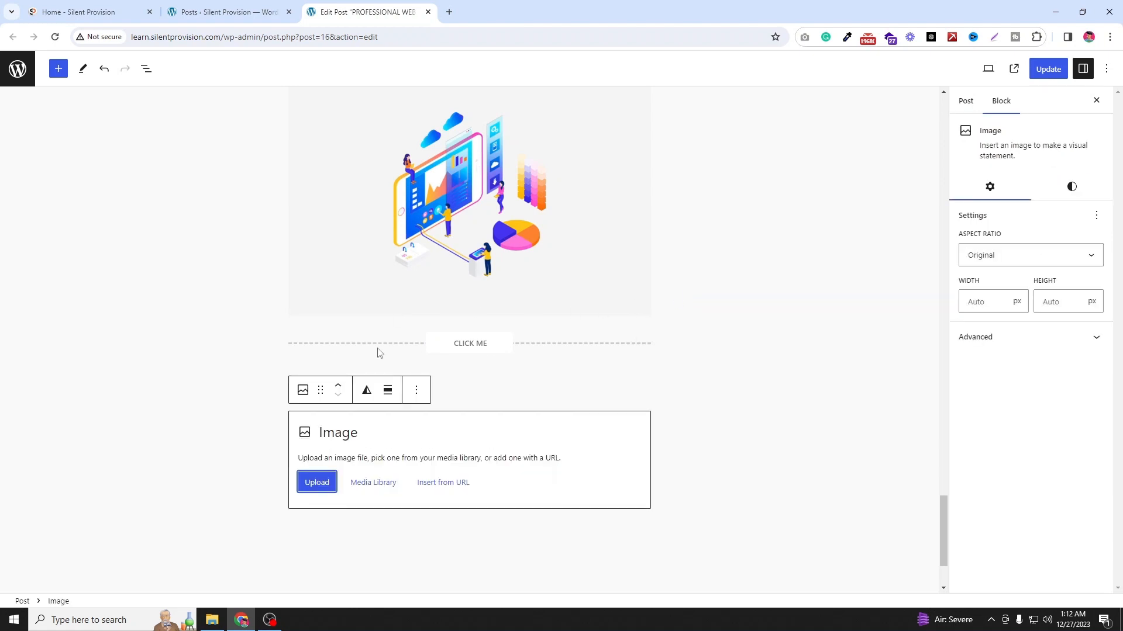
{"action": "left_click", "coordinate": [321, 485]}
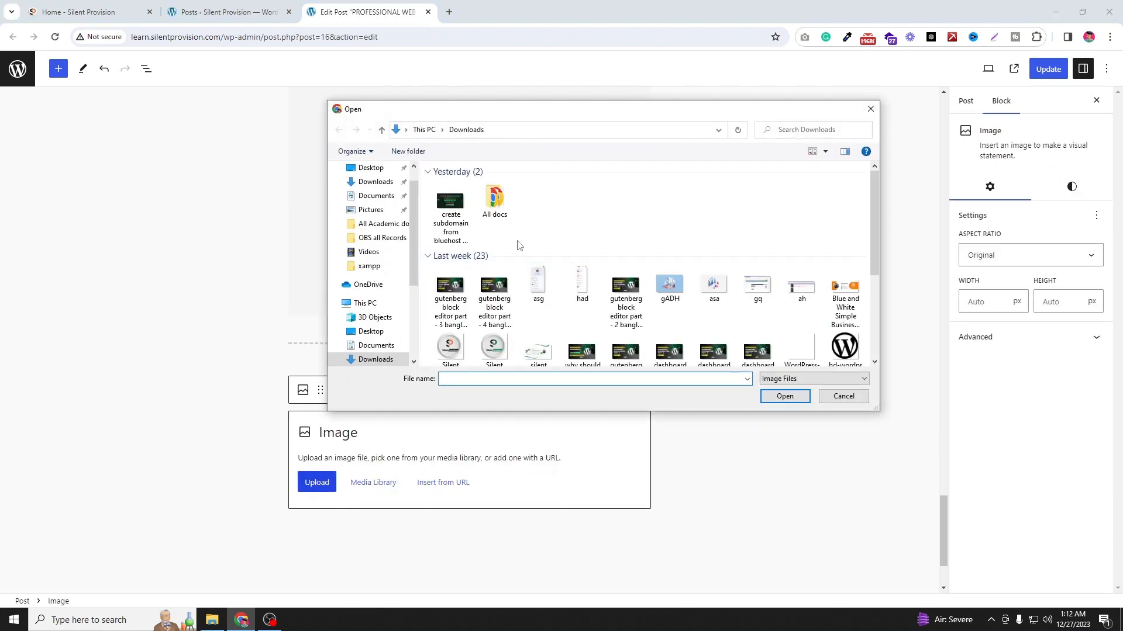
{"action": "left_click", "coordinate": [445, 219]}
{"action": "left_click", "coordinate": [785, 398]}
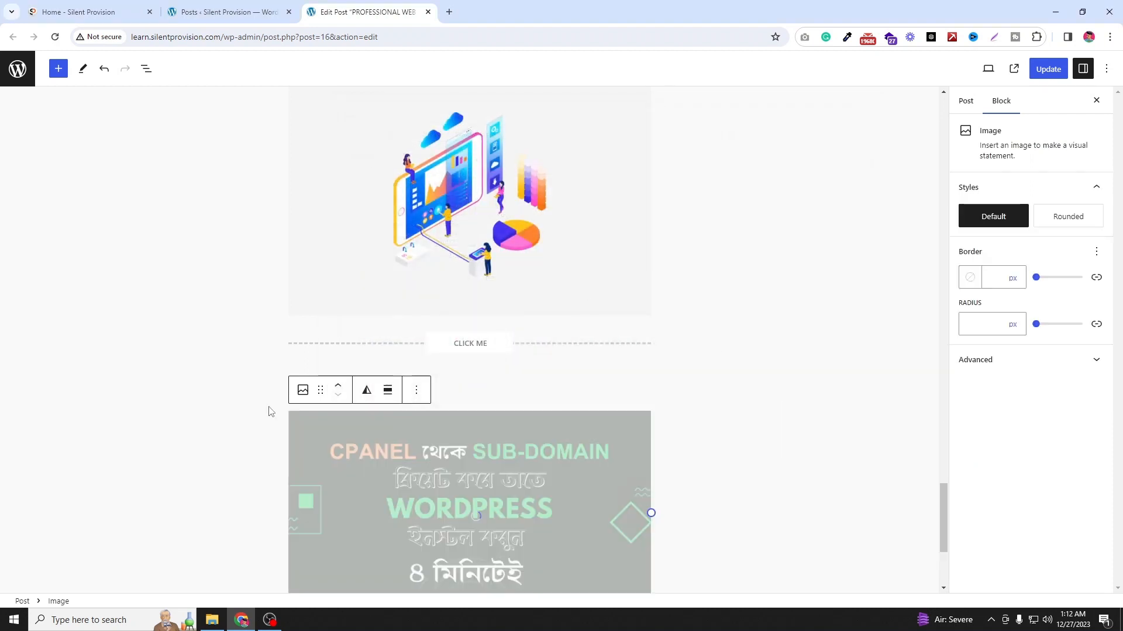
Step: Enlarge the spacer above the new image to about 173 px high
{"action": "scroll", "coordinate": [398, 329], "scroll_direction": "down", "scroll_amount": 2}
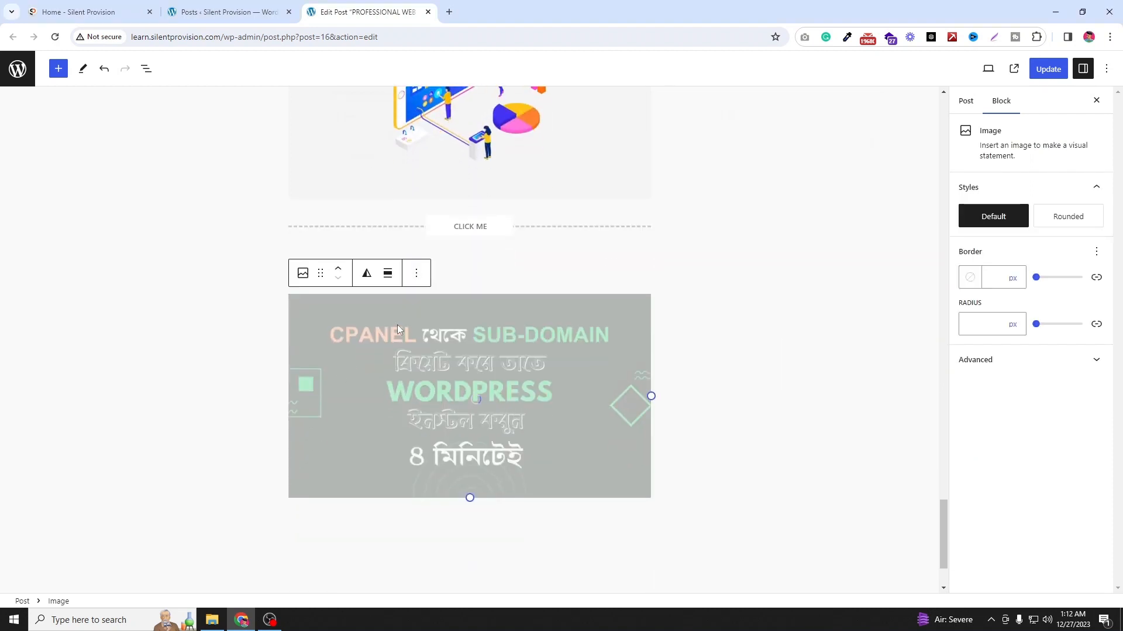
{"action": "left_click", "coordinate": [214, 299]}
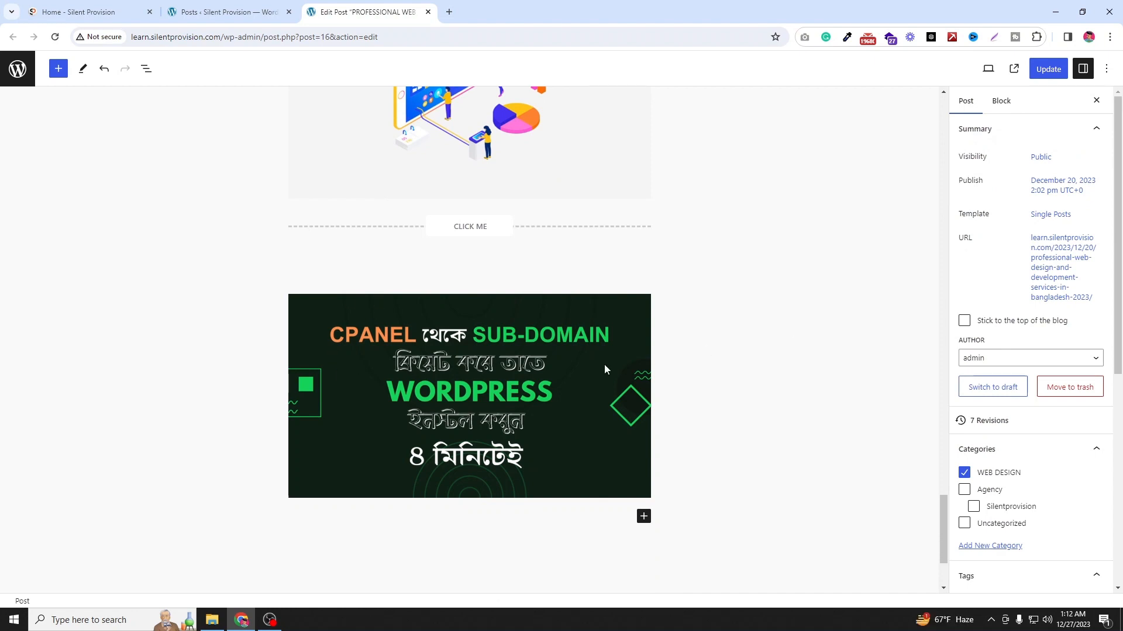
{"action": "left_click", "coordinate": [549, 273]}
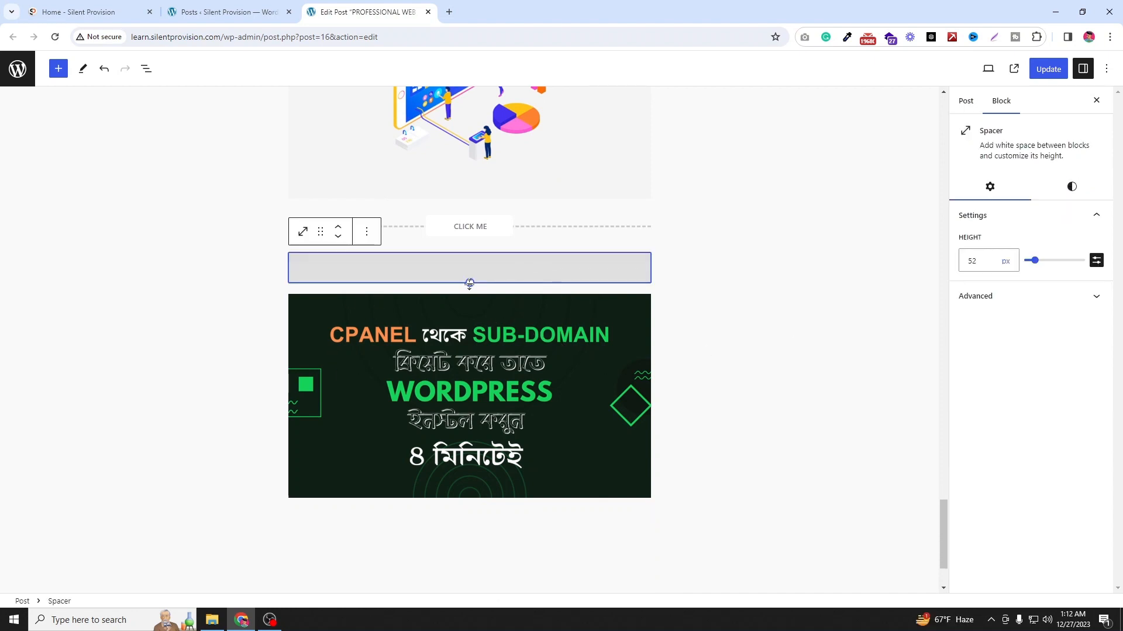
{"action": "left_click_drag", "start_coordinate": [469, 285], "coordinate": [470, 355]}
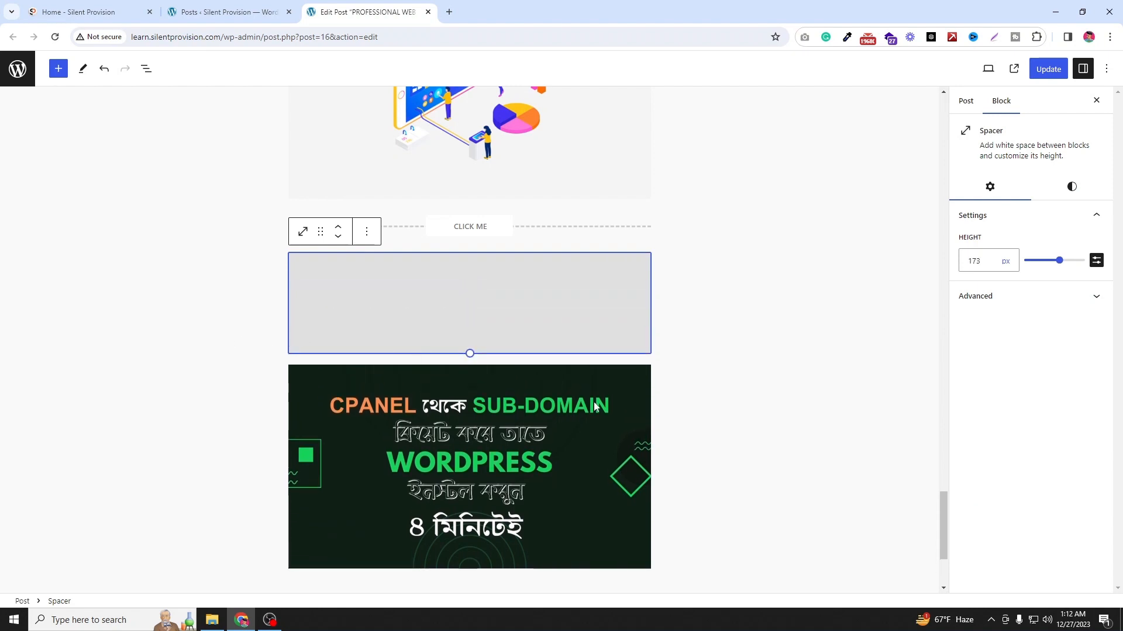
{"action": "left_click", "coordinate": [770, 355]}
Step: Insert a Separator block below the newly added image
{"action": "scroll", "coordinate": [283, 370], "scroll_direction": "down", "scroll_amount": 1}
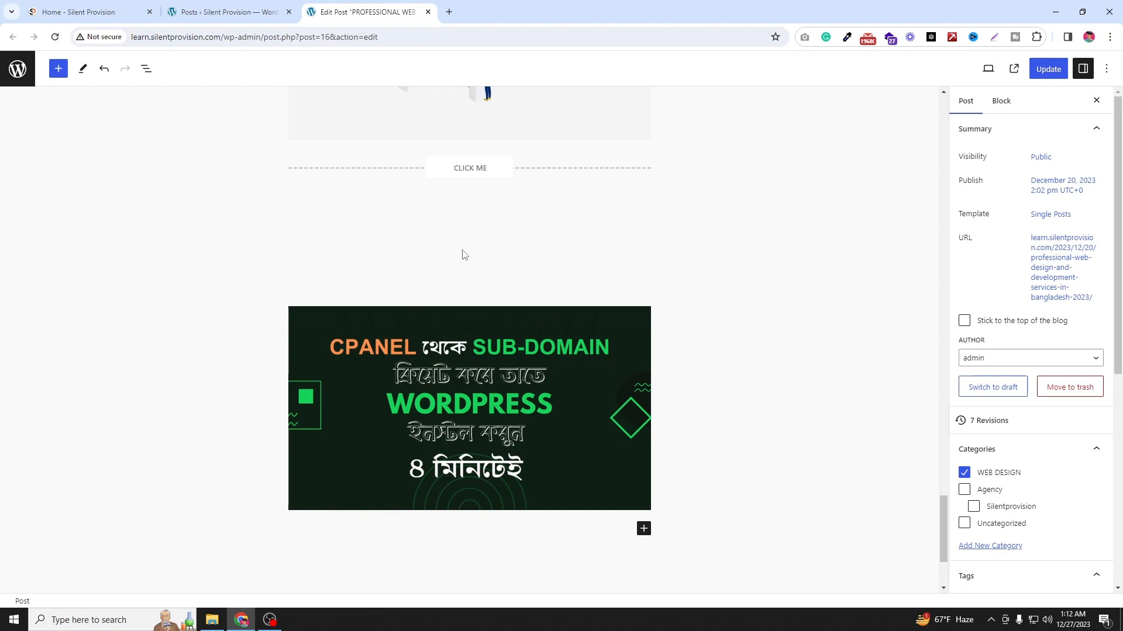
{"action": "left_click", "coordinate": [643, 529]}
{"action": "scroll", "coordinate": [64, 419], "scroll_direction": "down", "scroll_amount": 5}
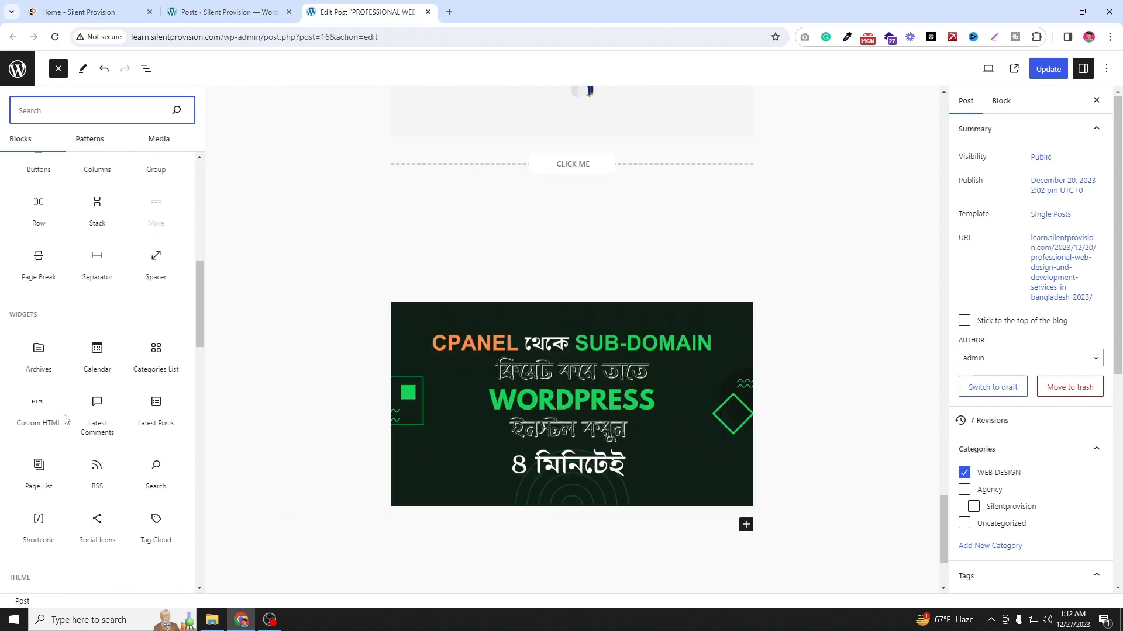
{"action": "scroll", "coordinate": [64, 419], "scroll_direction": "down", "scroll_amount": 1}
{"action": "left_click_drag", "start_coordinate": [97, 241], "coordinate": [598, 510]}
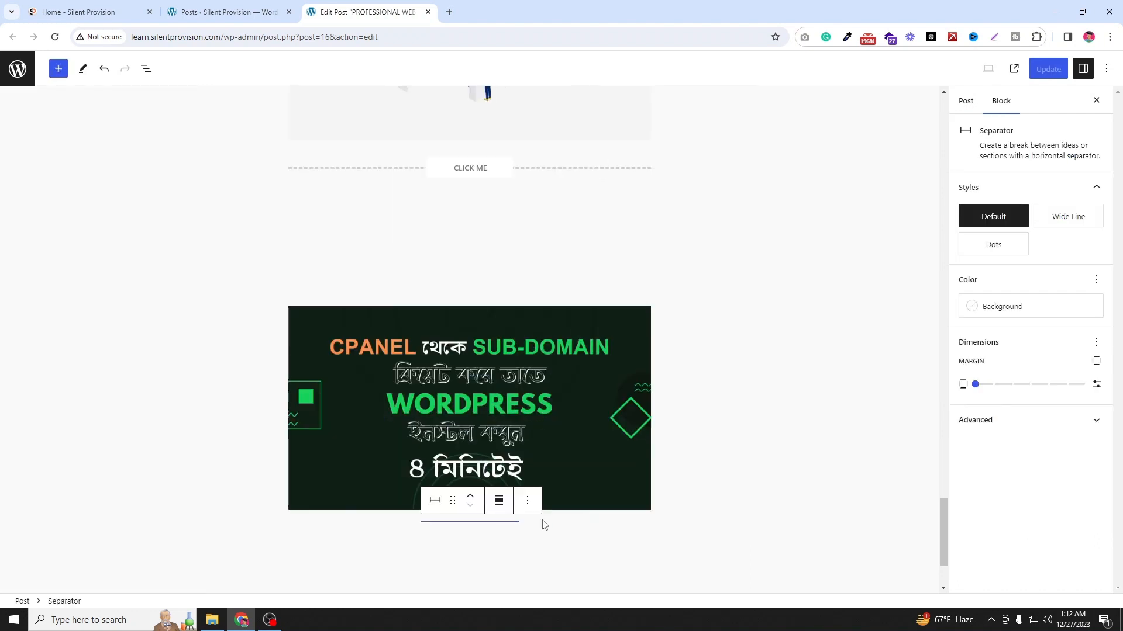
Step: Give the separator the Accent / Three background colour and switch its style to Dots
{"action": "scroll", "coordinate": [544, 525], "scroll_direction": "down", "scroll_amount": 1}
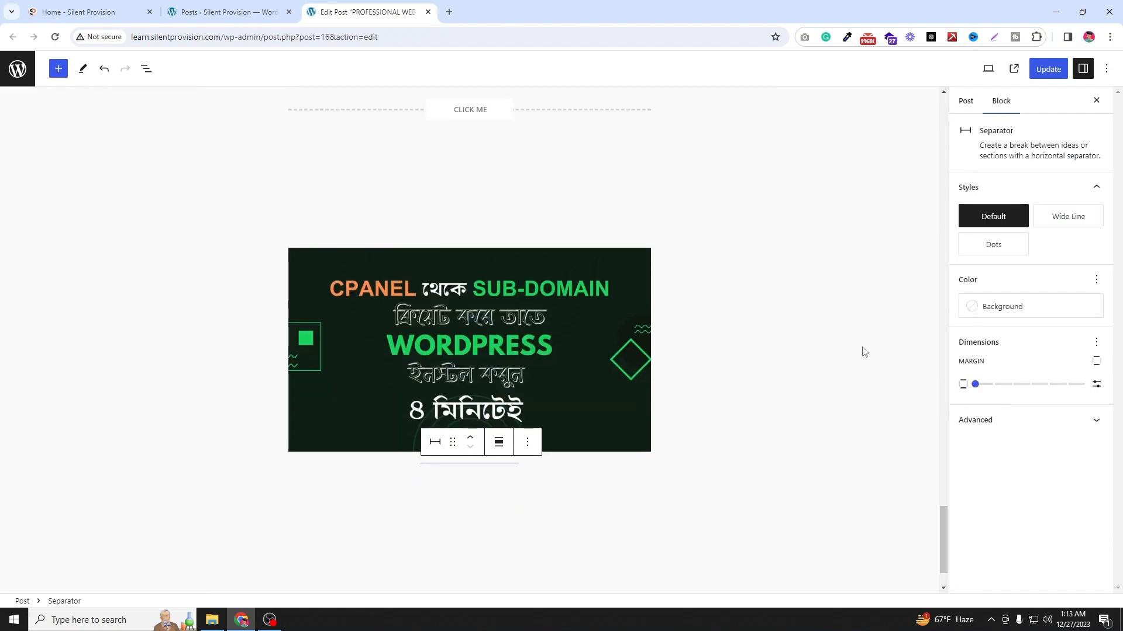
{"action": "left_click", "coordinate": [974, 314]}
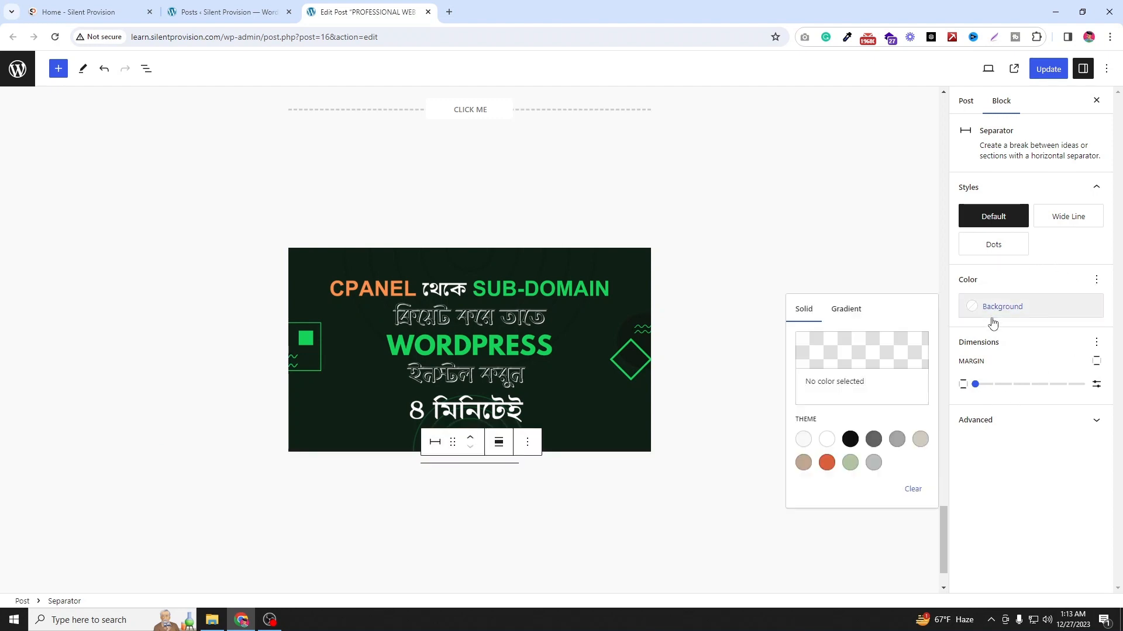
{"action": "left_click", "coordinate": [871, 440]}
{"action": "left_click", "coordinate": [850, 439]}
{"action": "left_click", "coordinate": [827, 463]}
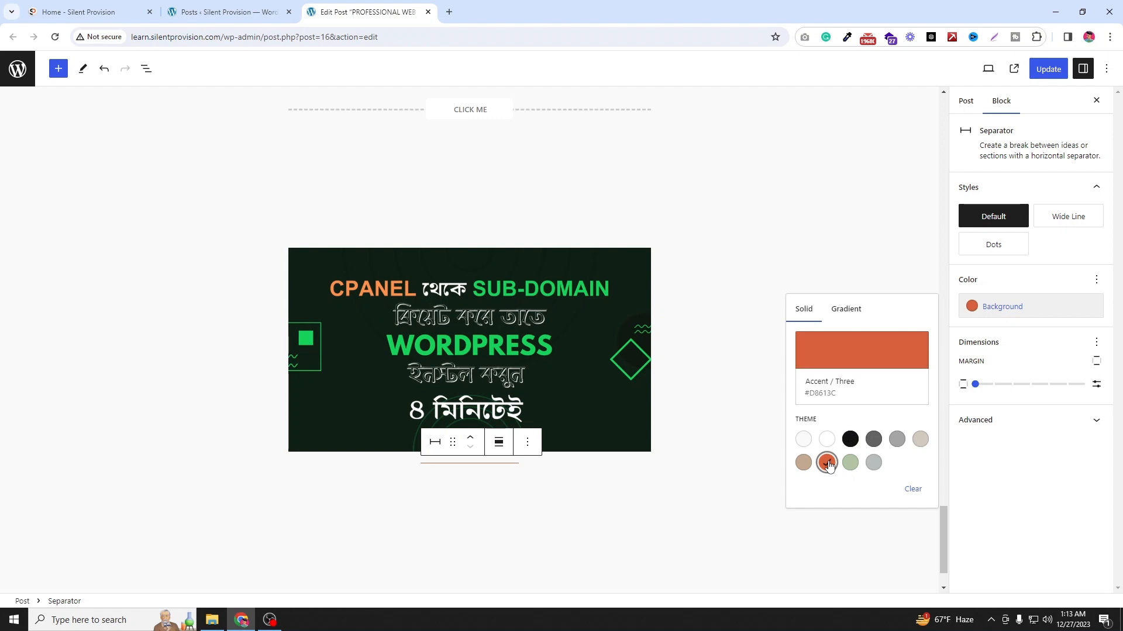
{"action": "left_click", "coordinate": [1058, 220]}
{"action": "mouse_move", "coordinate": [1004, 252]}
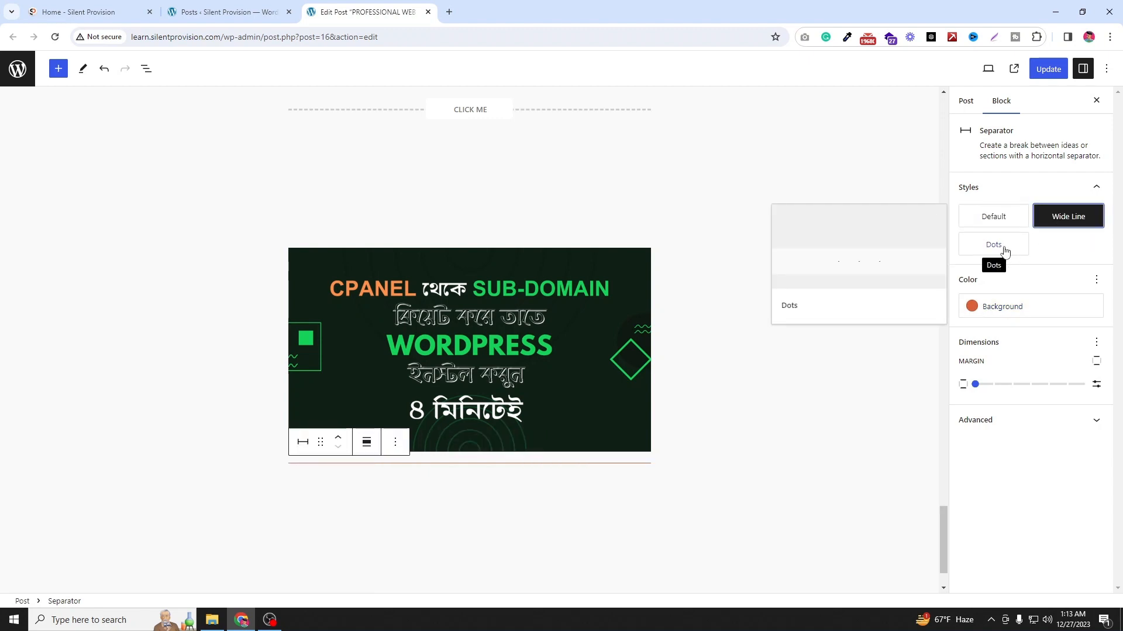
{"action": "left_click", "coordinate": [1004, 251]}
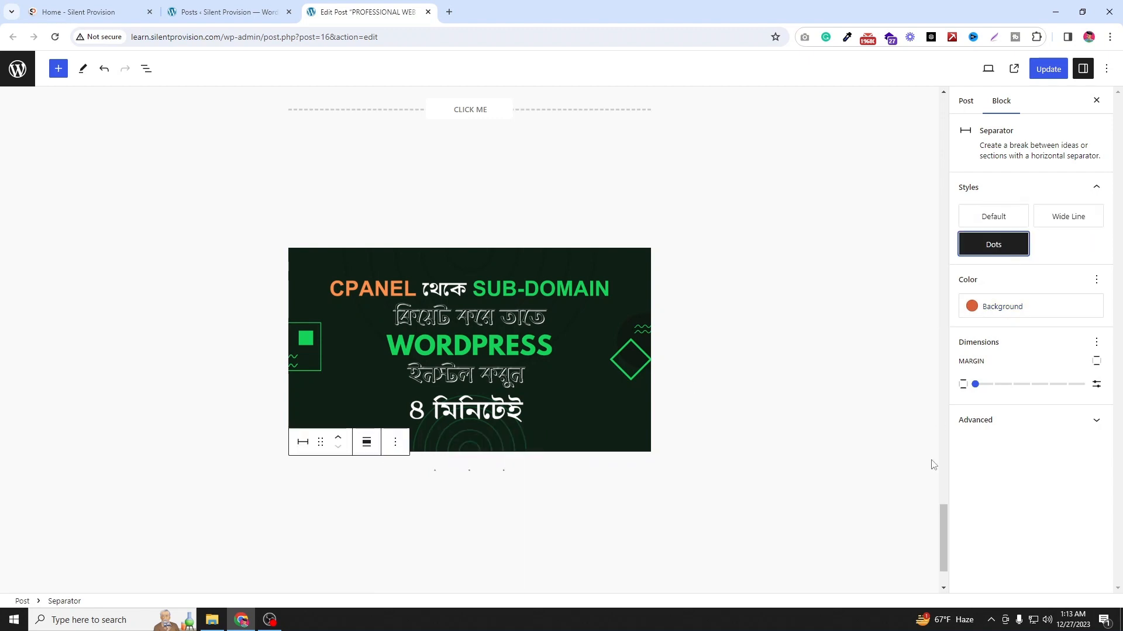
Step: Insert an Embed block below the separator from the full block library
{"action": "left_click", "coordinate": [690, 503]}
{"action": "left_click", "coordinate": [644, 496]}
{"action": "scroll", "coordinate": [733, 512], "scroll_direction": "down", "scroll_amount": 2}
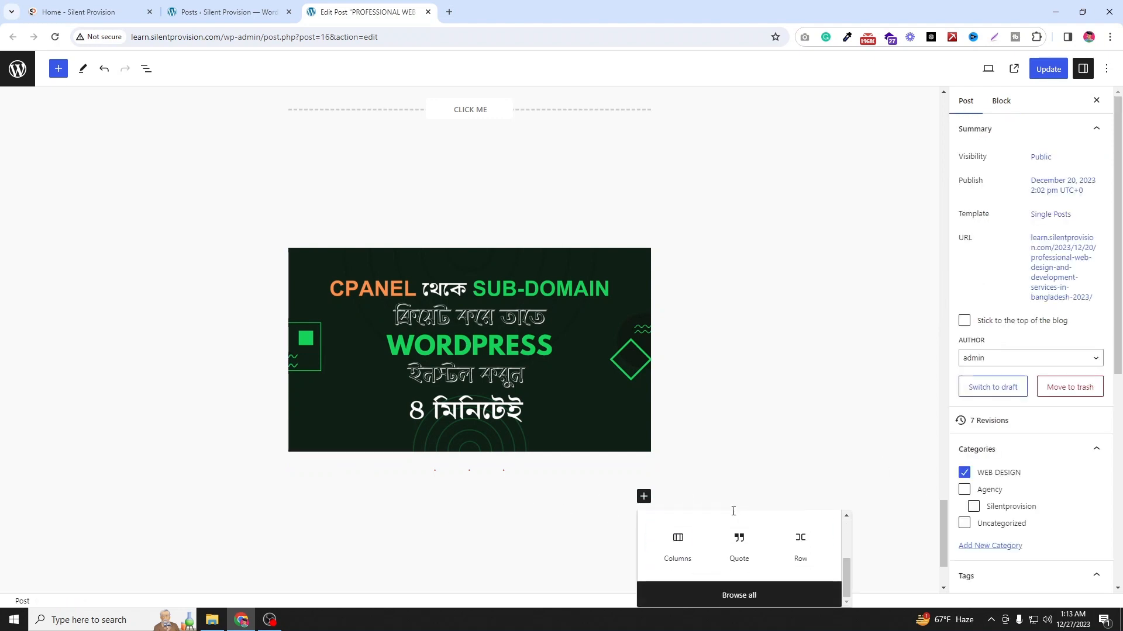
{"action": "left_click", "coordinate": [738, 598]}
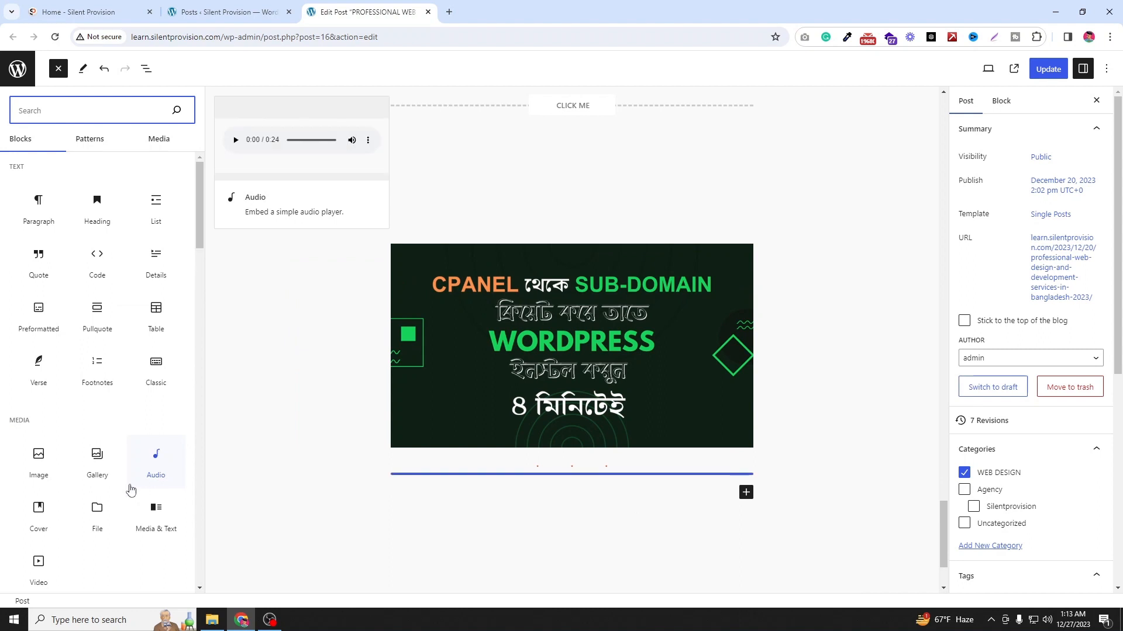
{"action": "scroll", "coordinate": [131, 489], "scroll_direction": "down", "scroll_amount": 6}
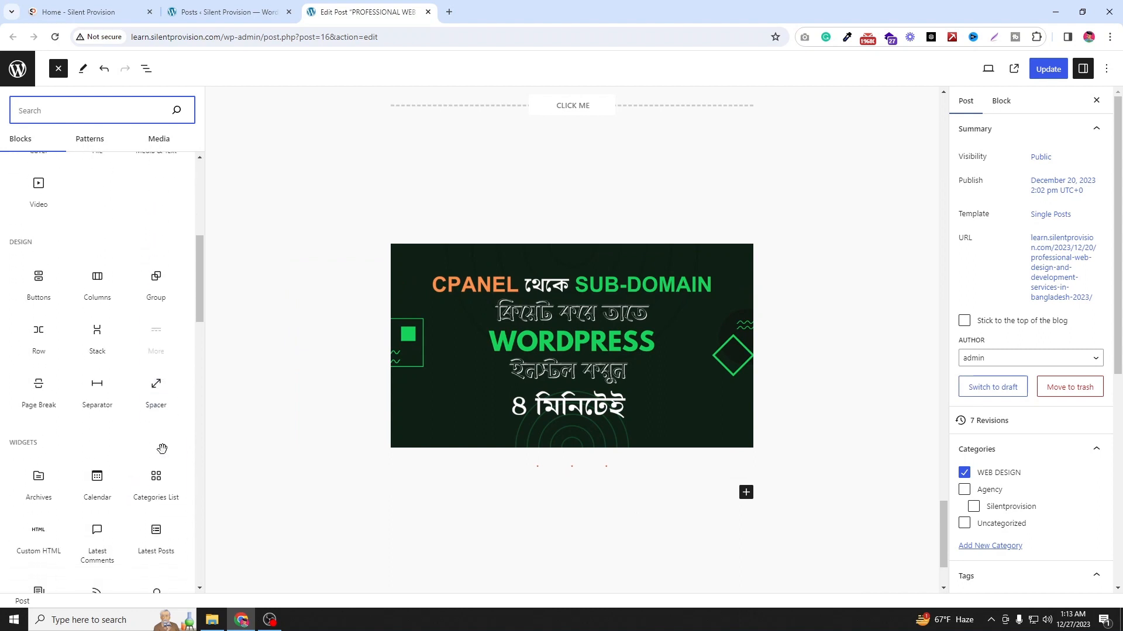
{"action": "scroll", "coordinate": [156, 457], "scroll_direction": "down", "scroll_amount": 7}
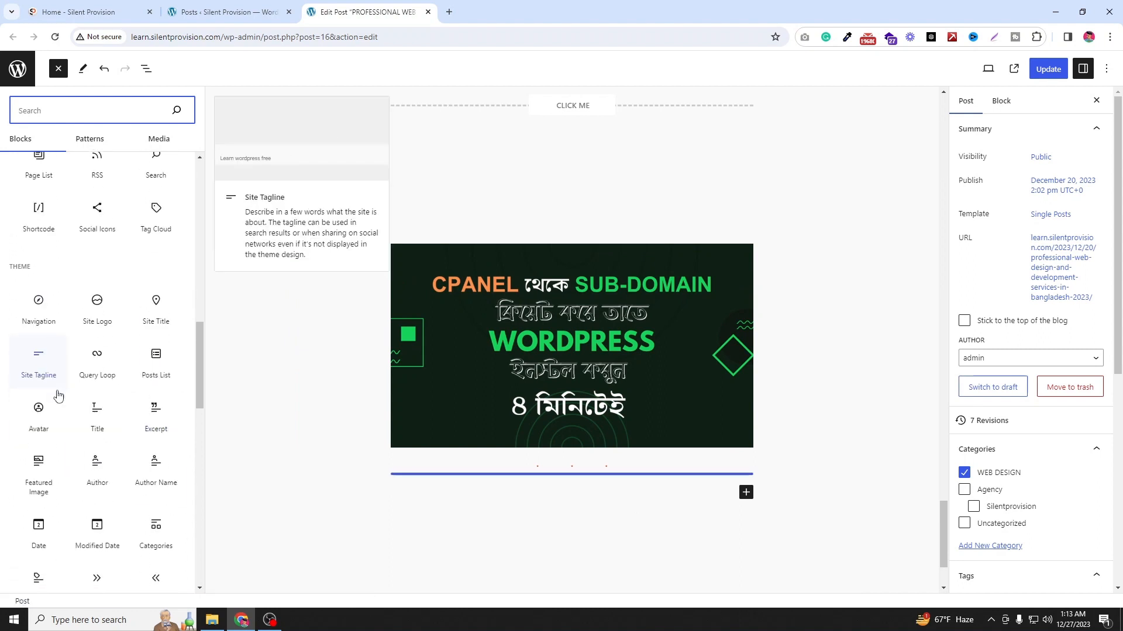
{"action": "scroll", "coordinate": [58, 396], "scroll_direction": "down", "scroll_amount": 1}
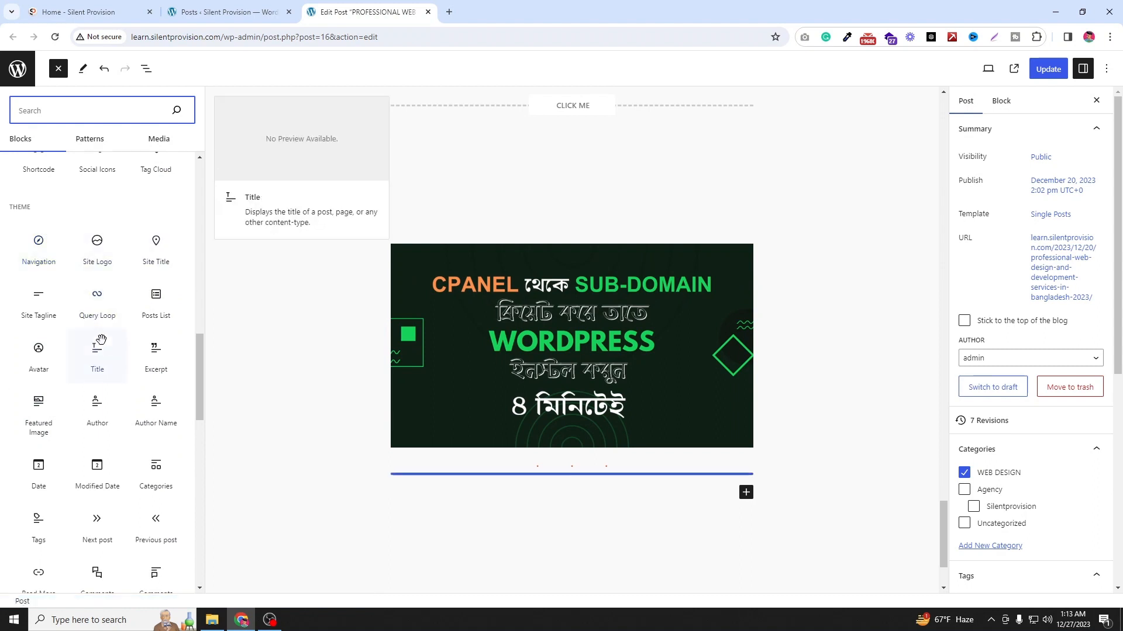
{"action": "scroll", "coordinate": [130, 390], "scroll_direction": "down", "scroll_amount": 3}
{"action": "scroll", "coordinate": [130, 390], "scroll_direction": "down", "scroll_amount": 6}
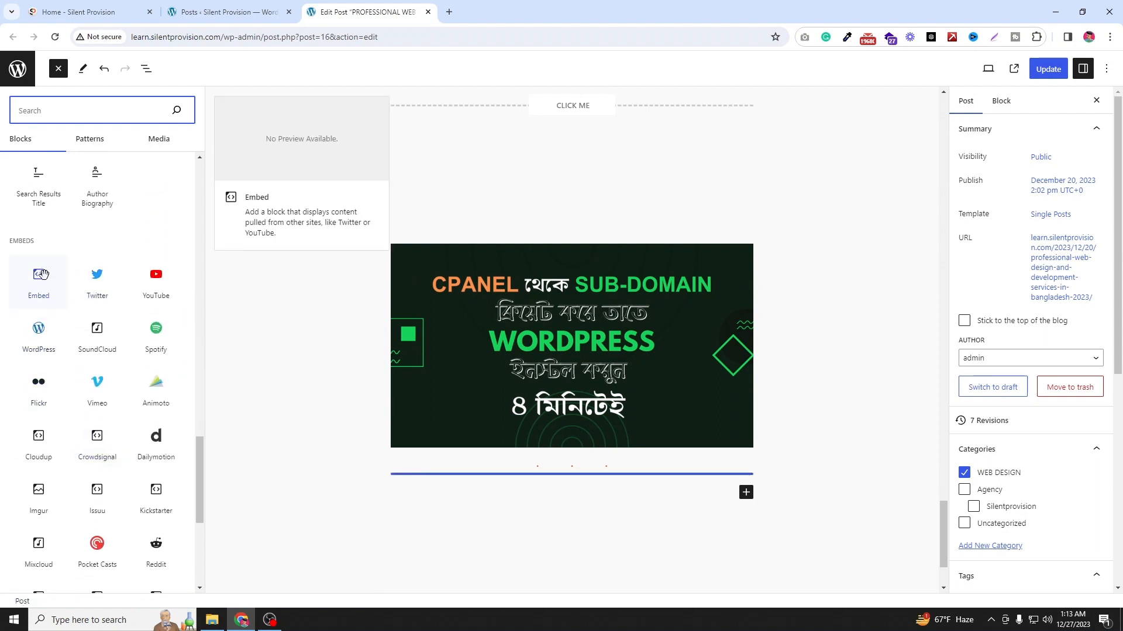
{"action": "scroll", "coordinate": [70, 281], "scroll_direction": "down", "scroll_amount": 1}
{"action": "left_click_drag", "start_coordinate": [38, 217], "coordinate": [554, 483]}
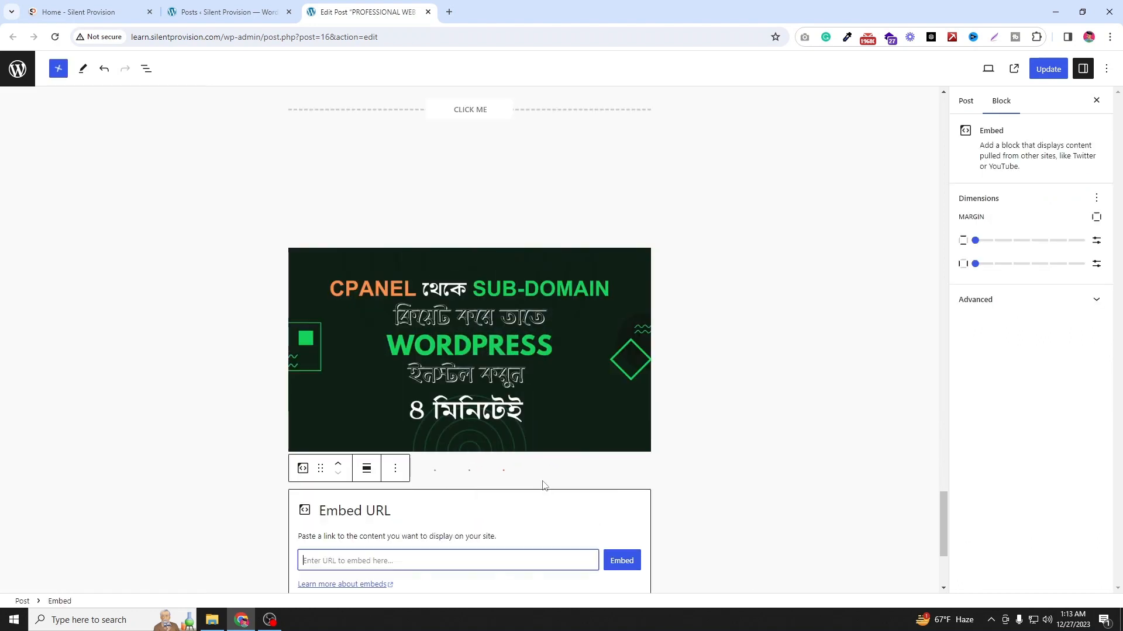
{"action": "scroll", "coordinate": [300, 414], "scroll_direction": "down", "scroll_amount": 3}
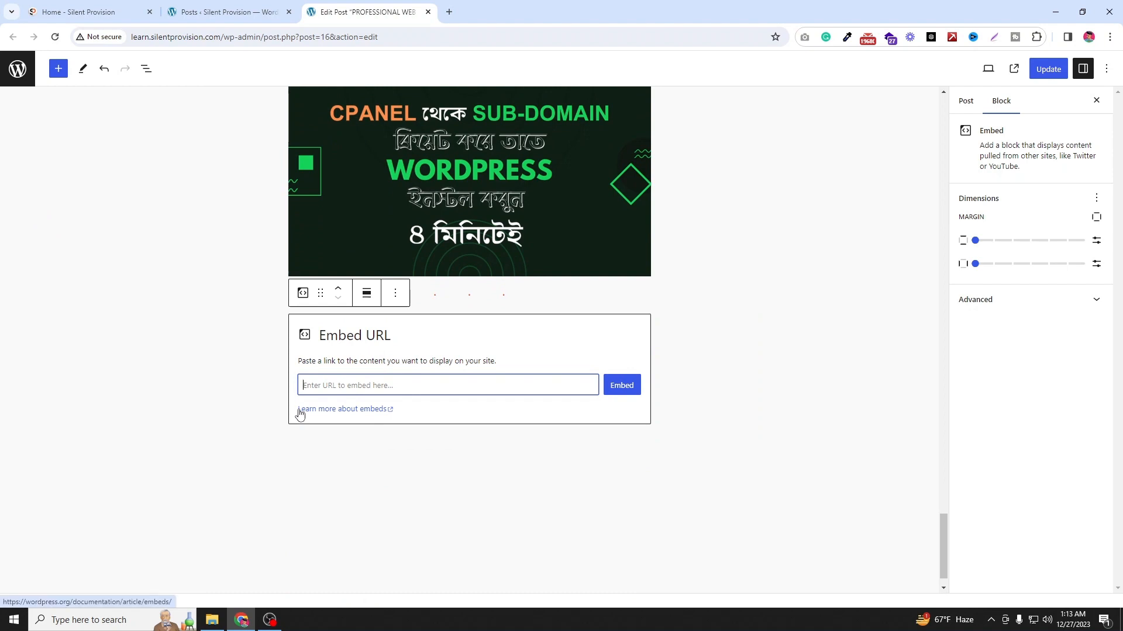
{"action": "left_click", "coordinate": [89, 7]}
{"action": "left_click", "coordinate": [125, 38]}
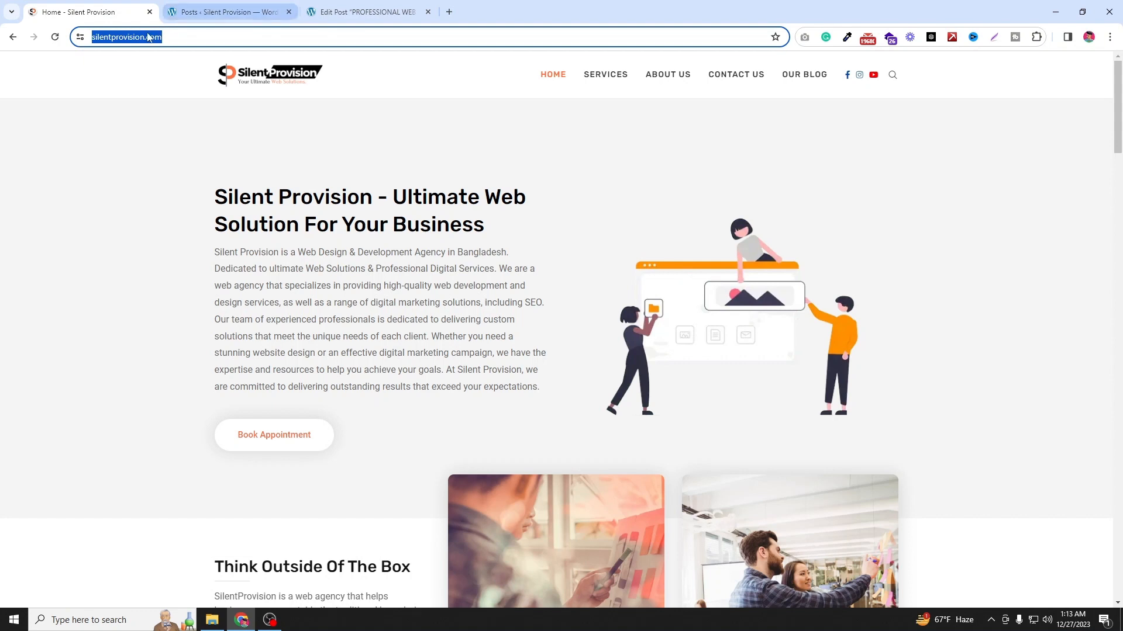
{"action": "right_click", "coordinate": [142, 37]}
{"action": "left_click", "coordinate": [178, 147]}
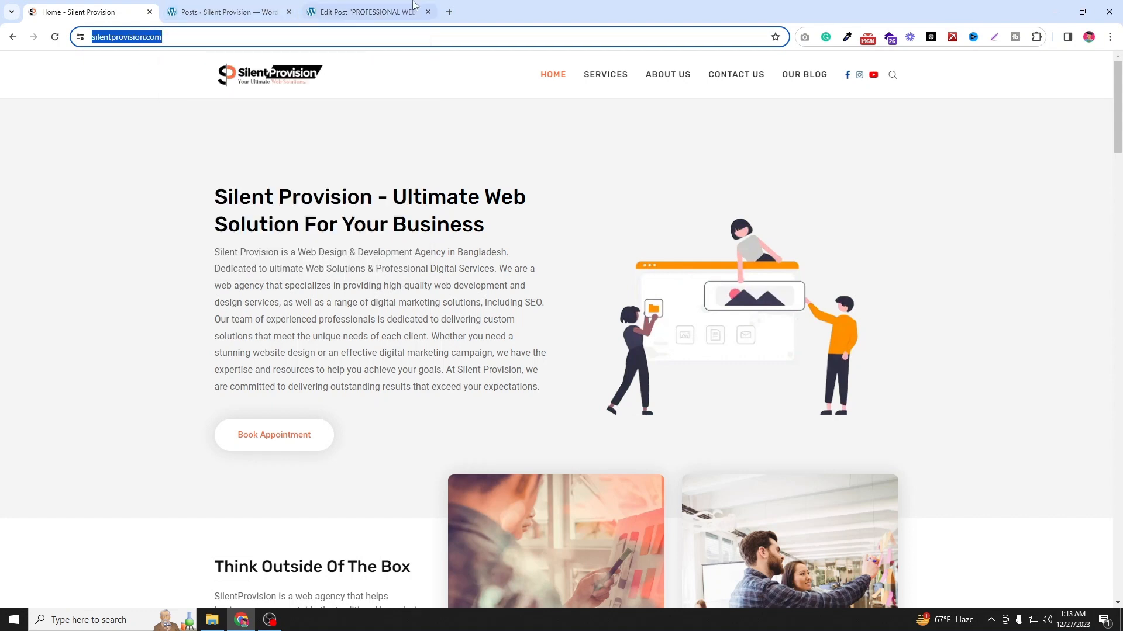
{"action": "left_click", "coordinate": [363, 11]}
{"action": "left_click", "coordinate": [339, 386]}
{"action": "key", "text": "ctrl+v"}
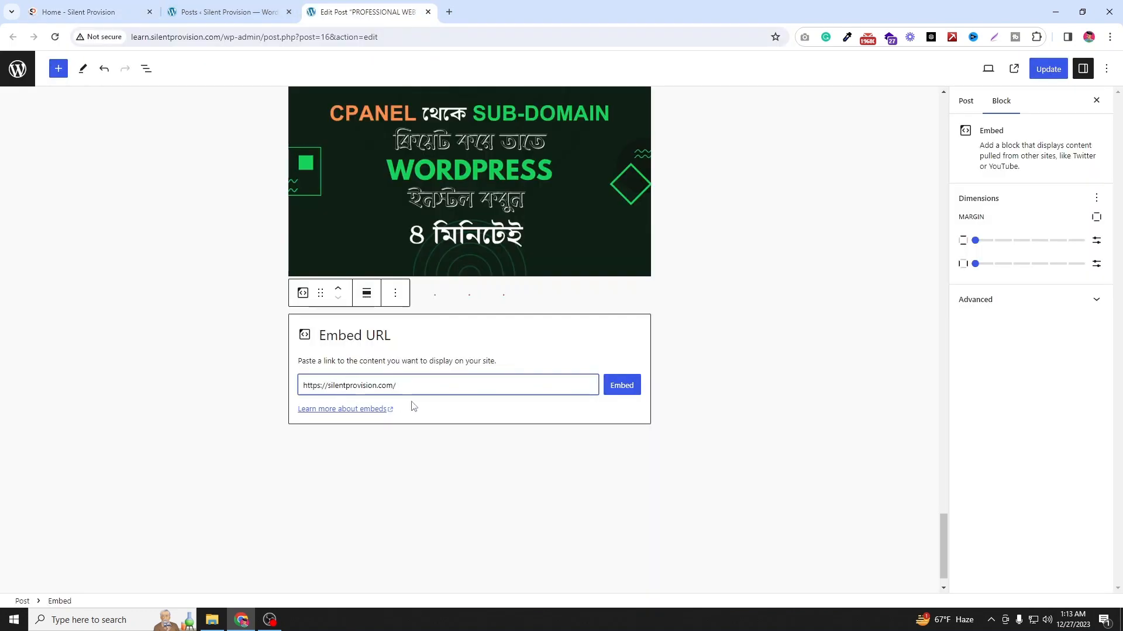
{"action": "left_click", "coordinate": [634, 395]}
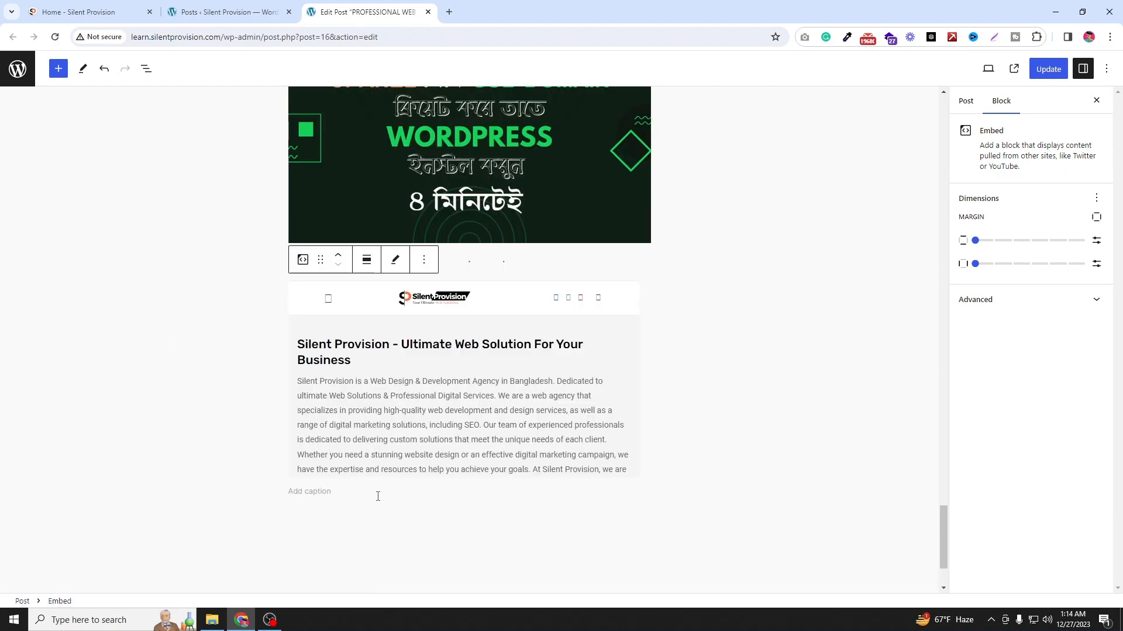
Step: Open the block library below the embed and browse through the available embed blocks
{"action": "left_click", "coordinate": [377, 494]}
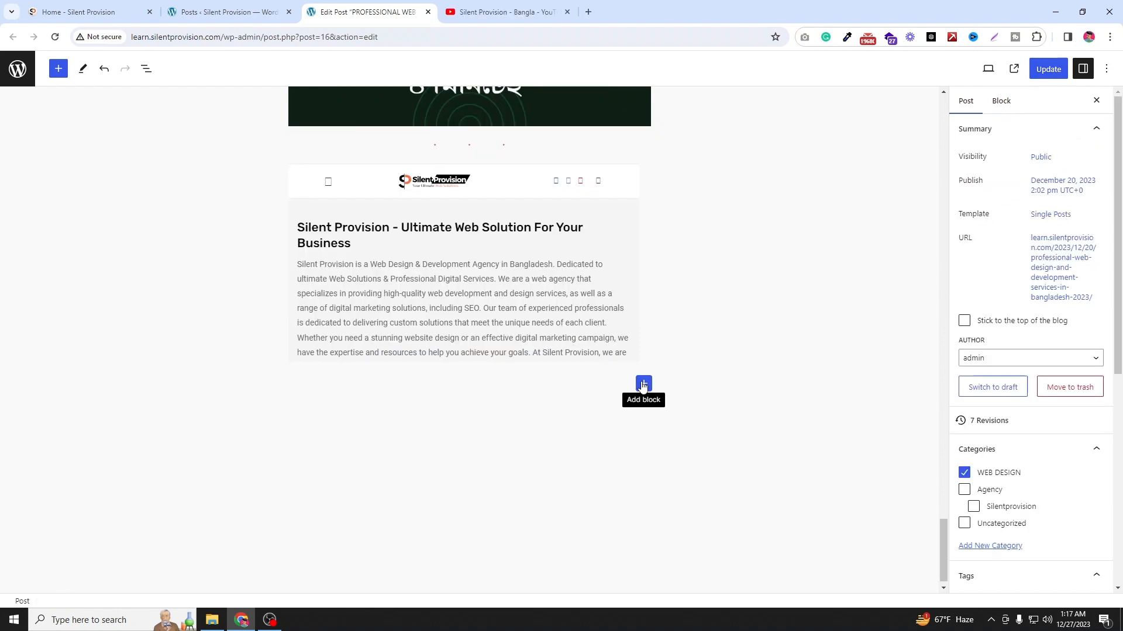
{"action": "left_click", "coordinate": [644, 383]}
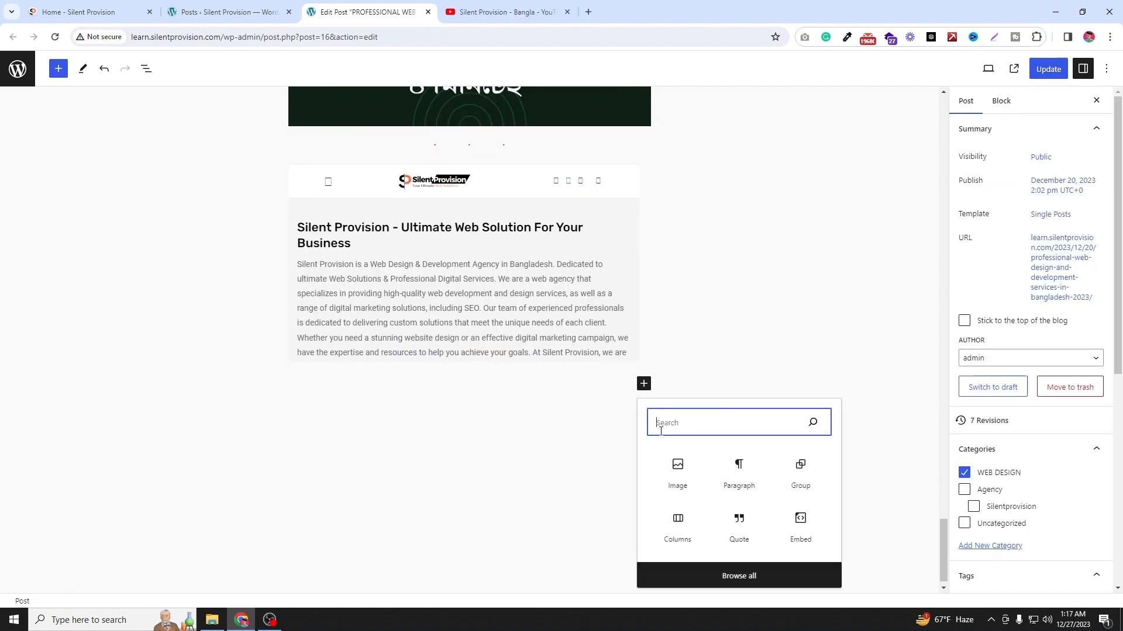
{"action": "left_click", "coordinate": [698, 576]}
{"action": "scroll", "coordinate": [96, 389], "scroll_direction": "down", "scroll_amount": 5}
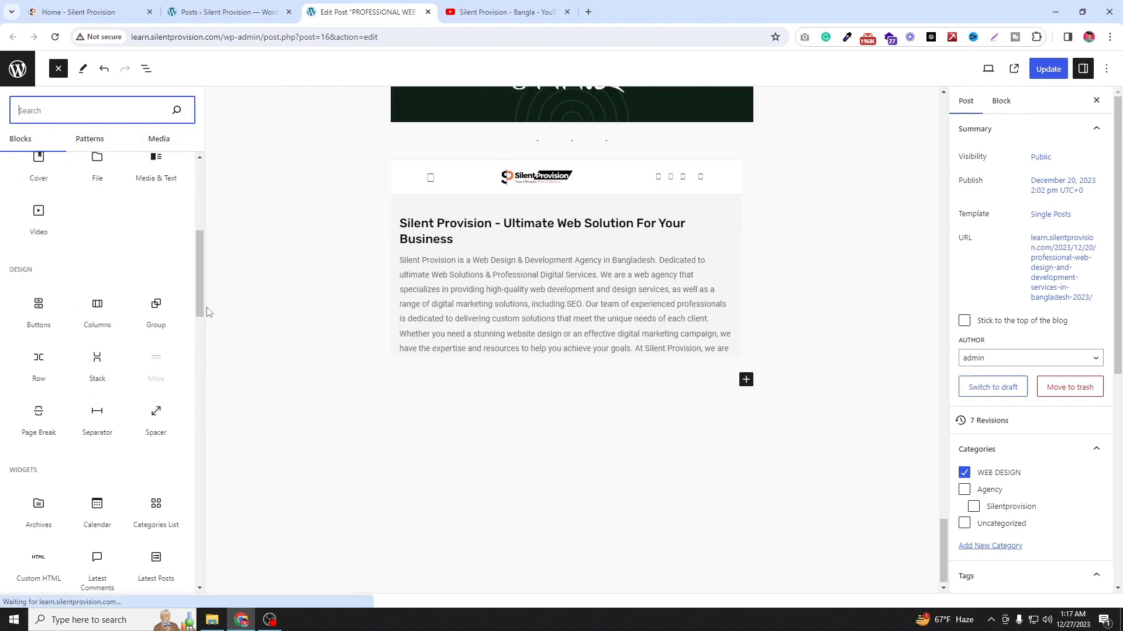
{"action": "scroll", "coordinate": [99, 313], "scroll_direction": "down", "scroll_amount": 15}
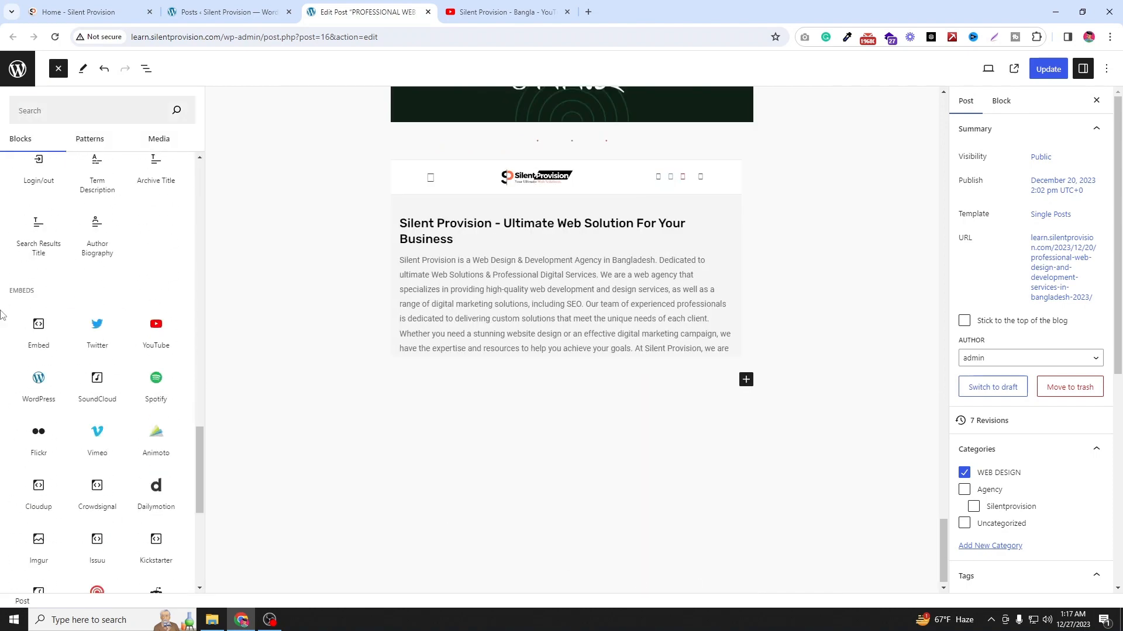
{"action": "mouse_move", "coordinate": [97, 325]}
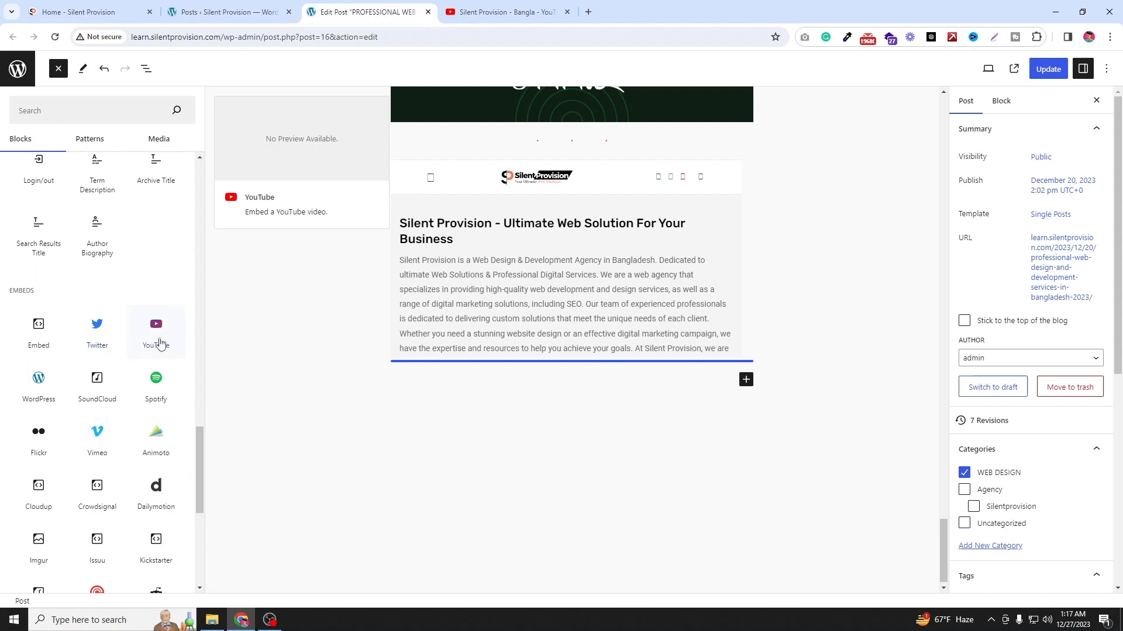
{"action": "scroll", "coordinate": [151, 345], "scroll_direction": "down", "scroll_amount": 2}
{"action": "scroll", "coordinate": [146, 347], "scroll_direction": "down", "scroll_amount": 2}
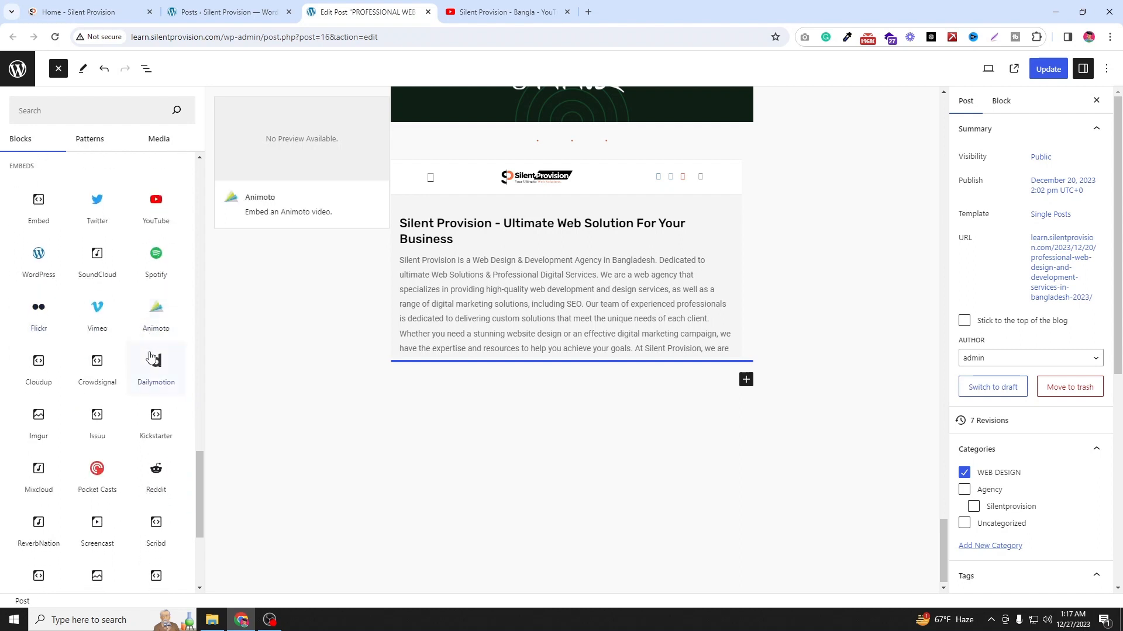
{"action": "scroll", "coordinate": [139, 350], "scroll_direction": "down", "scroll_amount": 1}
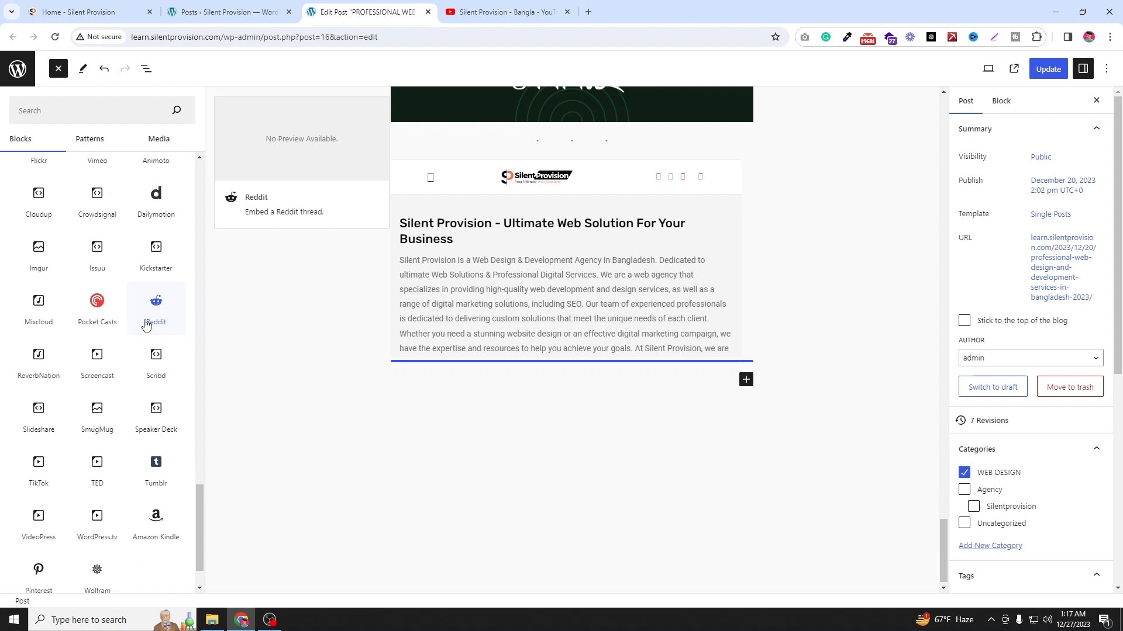
{"action": "scroll", "coordinate": [146, 326], "scroll_direction": "down", "scroll_amount": 1}
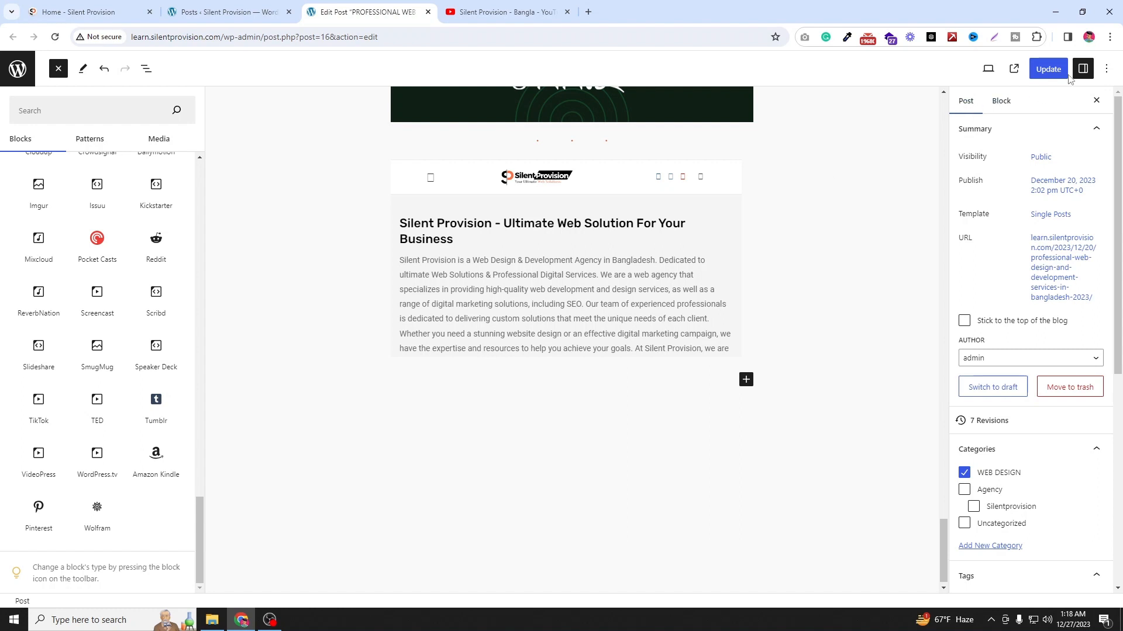
Step: Update the post, then open the published post and scroll through it to review the new blocks
{"action": "left_click", "coordinate": [1047, 69]}
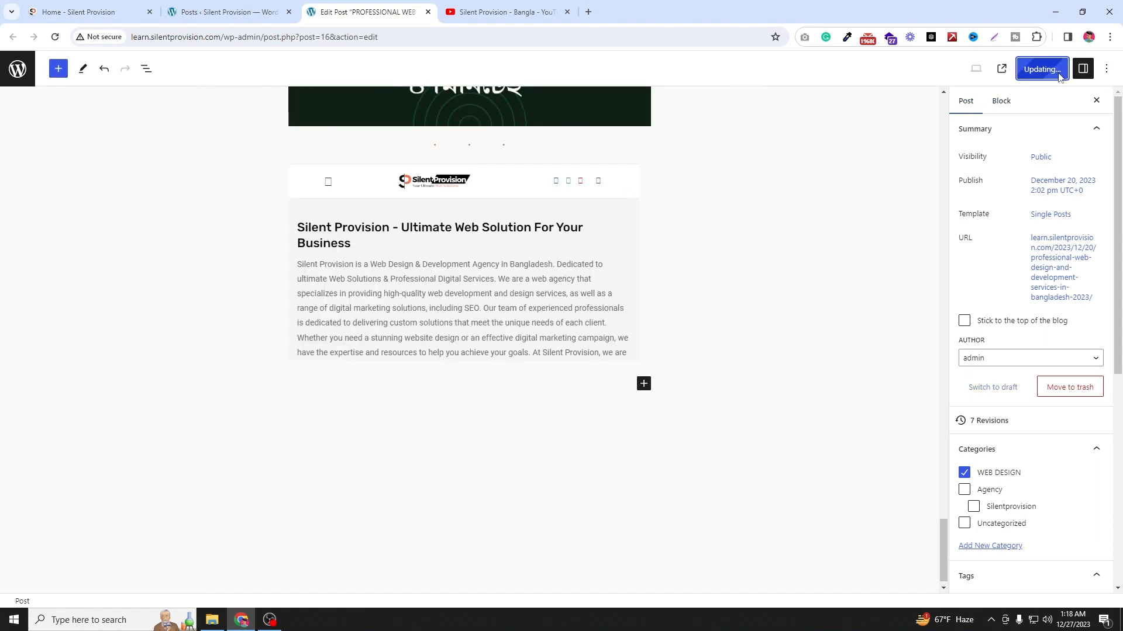
{"action": "left_click", "coordinate": [1002, 68]}
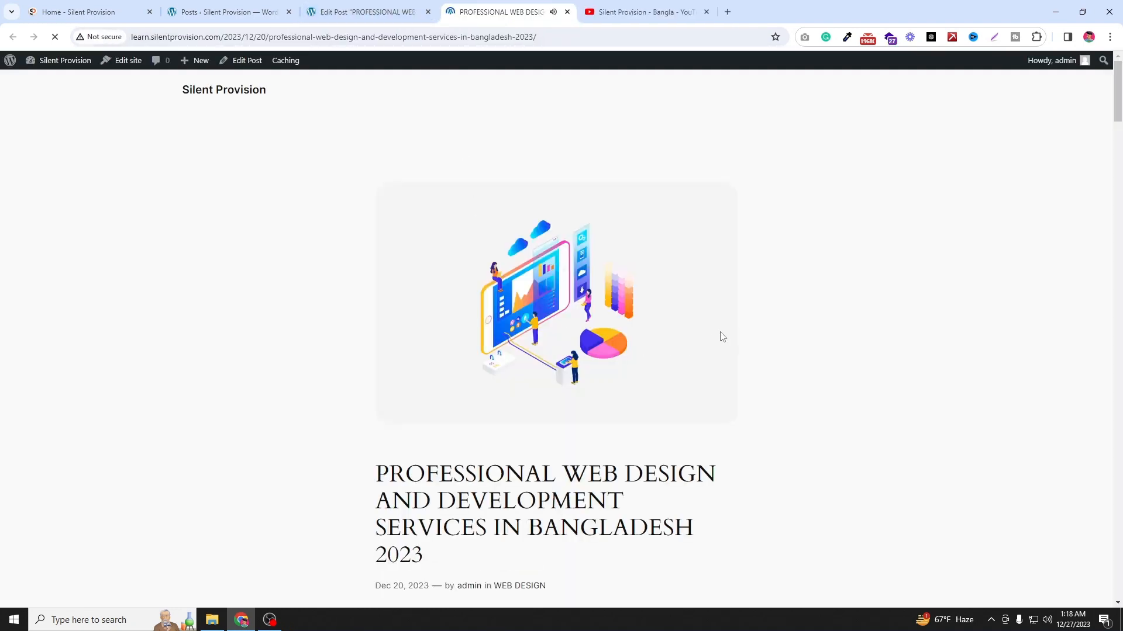
{"action": "scroll", "coordinate": [652, 300], "scroll_direction": "down", "scroll_amount": 10}
{"action": "scroll", "coordinate": [654, 301], "scroll_direction": "down", "scroll_amount": 9}
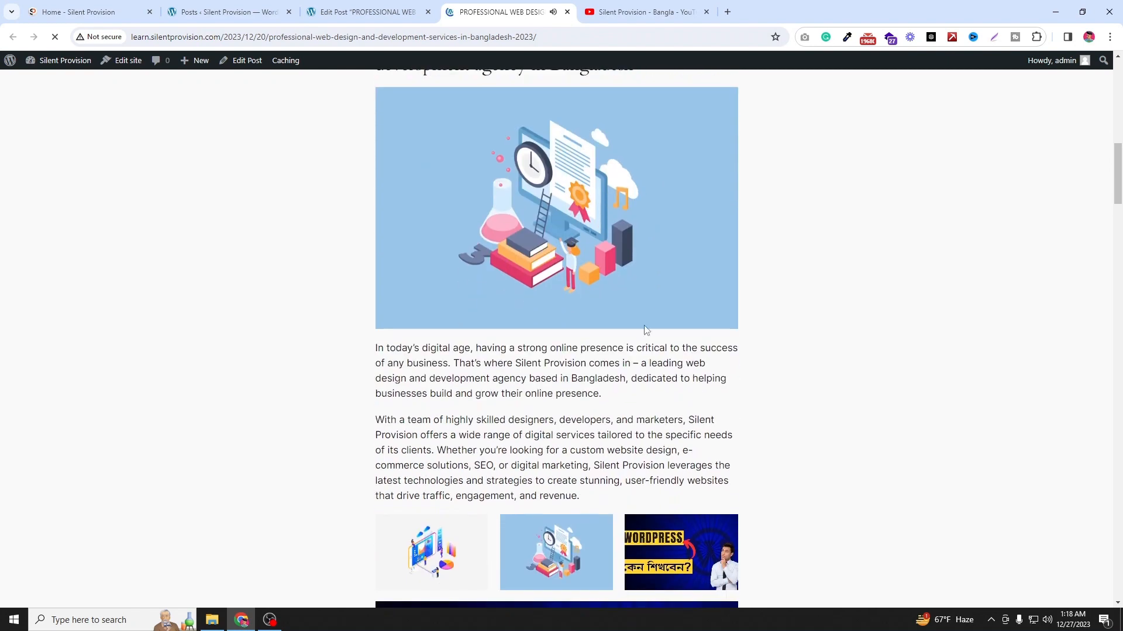
{"action": "scroll", "coordinate": [449, 433], "scroll_direction": "down", "scroll_amount": 12}
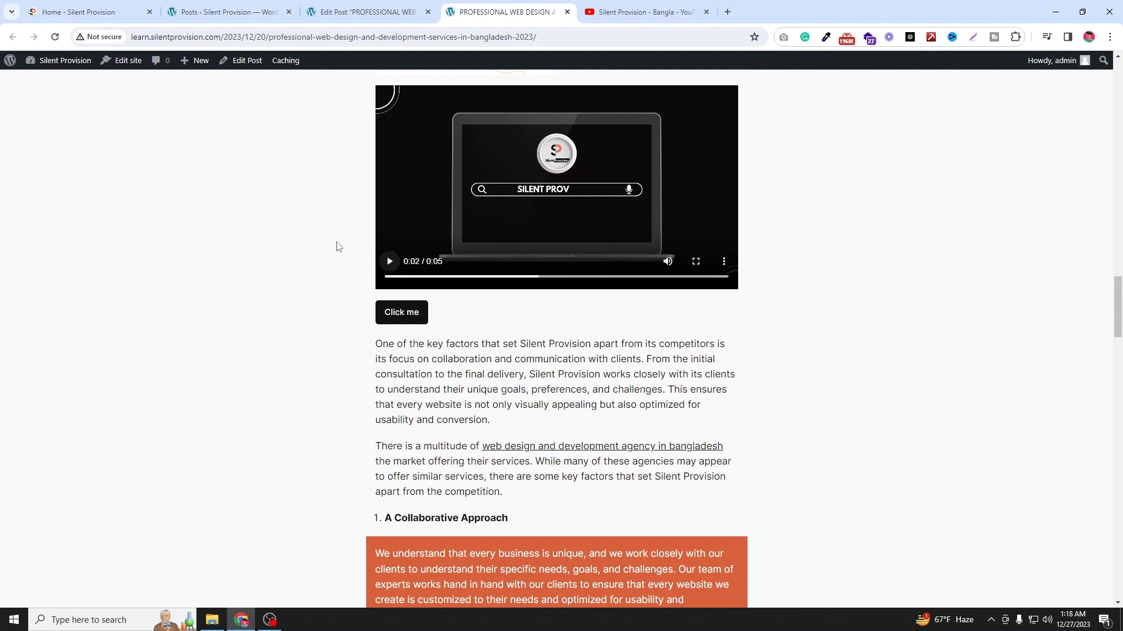
{"action": "scroll", "coordinate": [336, 246], "scroll_direction": "down", "scroll_amount": 8}
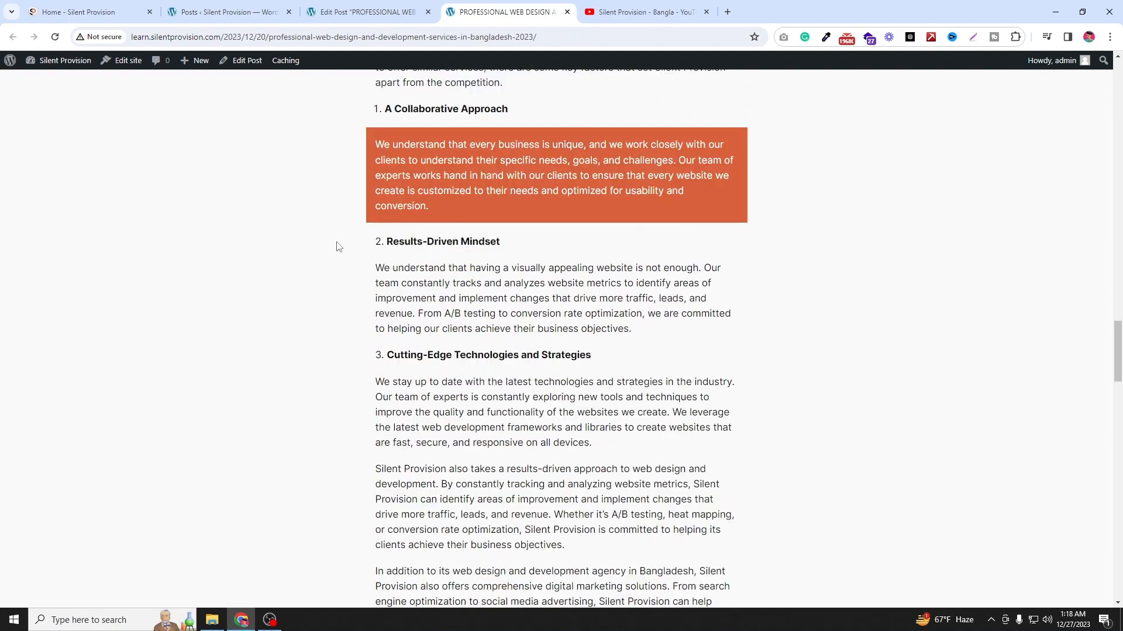
{"action": "scroll", "coordinate": [337, 246], "scroll_direction": "down", "scroll_amount": 5}
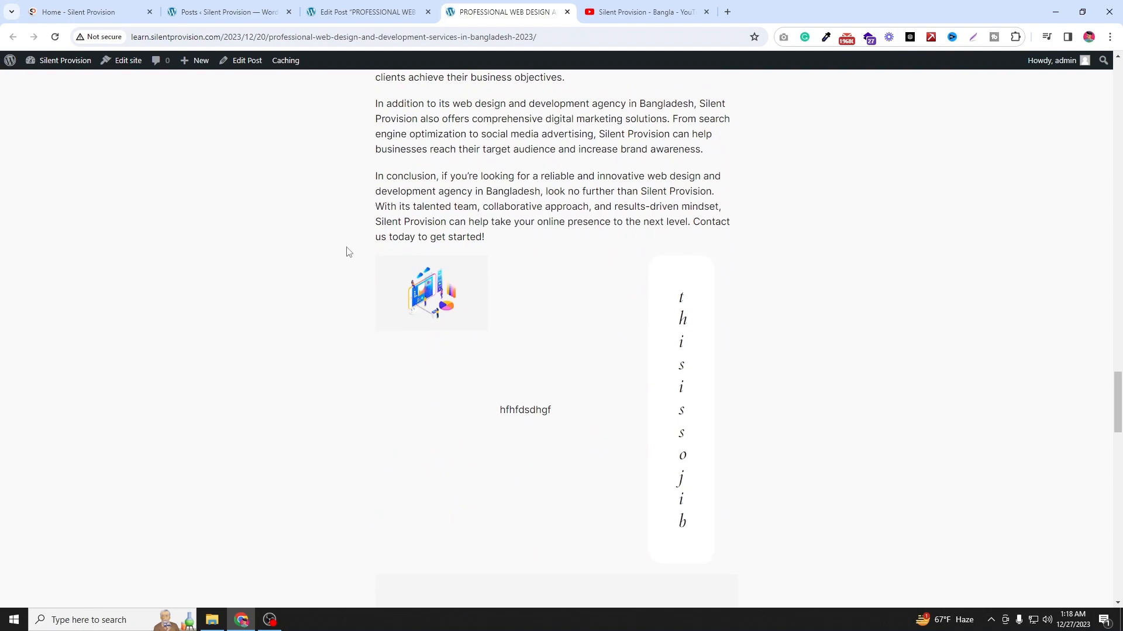
{"action": "scroll", "coordinate": [551, 365], "scroll_direction": "down", "scroll_amount": 6}
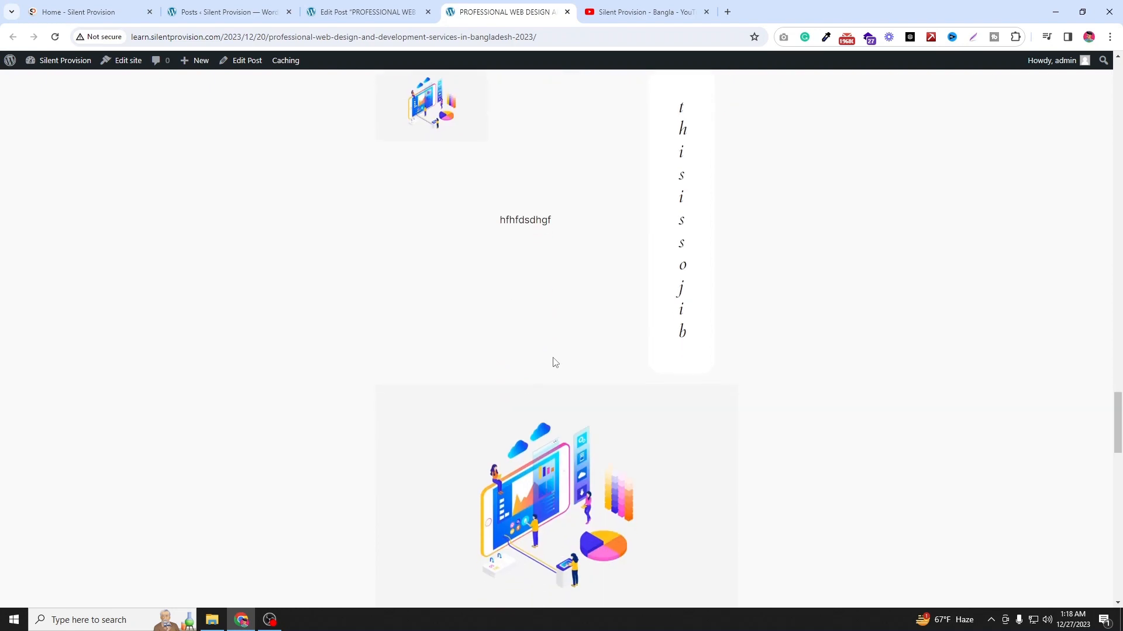
Step: Review the end of the published post and open its Home link in a new tab
{"action": "scroll", "coordinate": [509, 366], "scroll_direction": "down", "scroll_amount": 5}
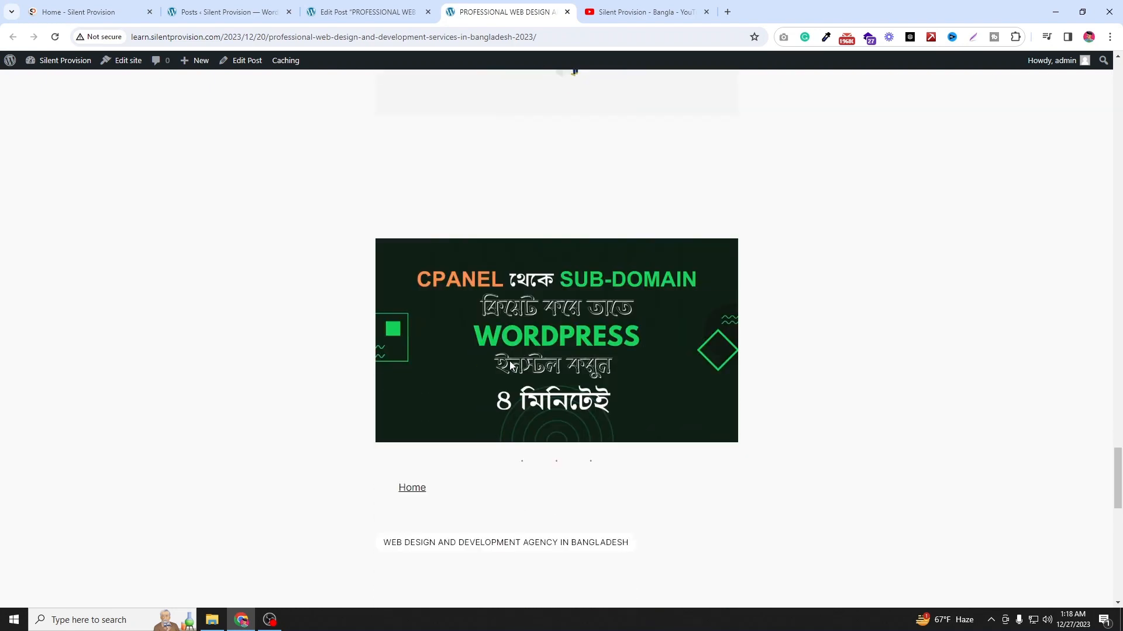
{"action": "scroll", "coordinate": [510, 366], "scroll_direction": "up", "scroll_amount": 3}
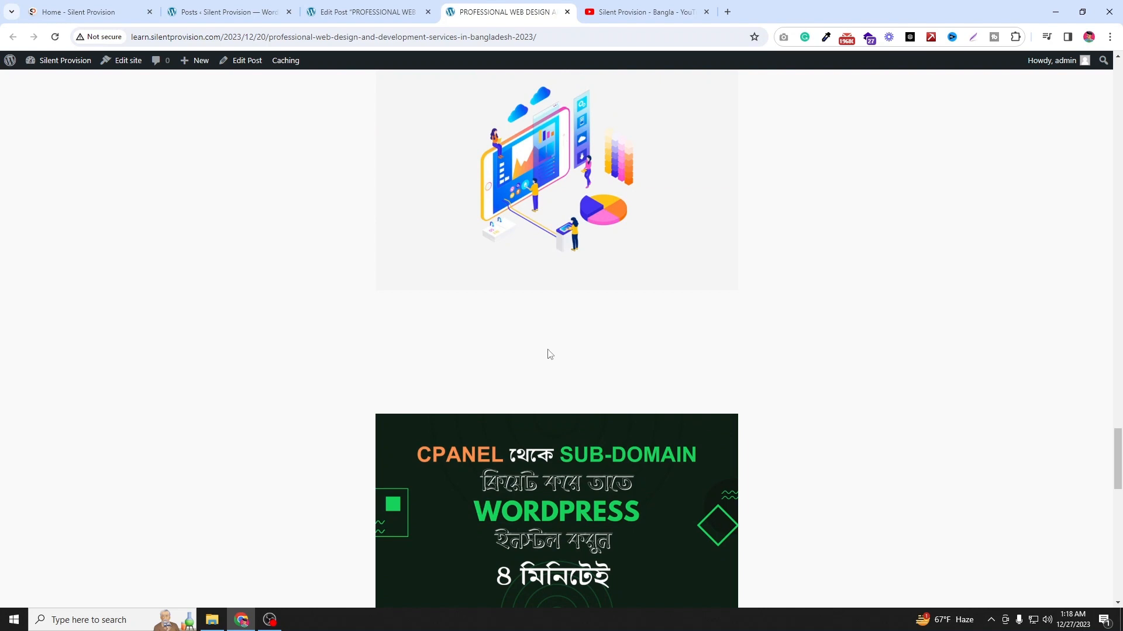
{"action": "scroll", "coordinate": [550, 354], "scroll_direction": "down", "scroll_amount": 3}
{"action": "scroll", "coordinate": [468, 274], "scroll_direction": "down", "scroll_amount": 3}
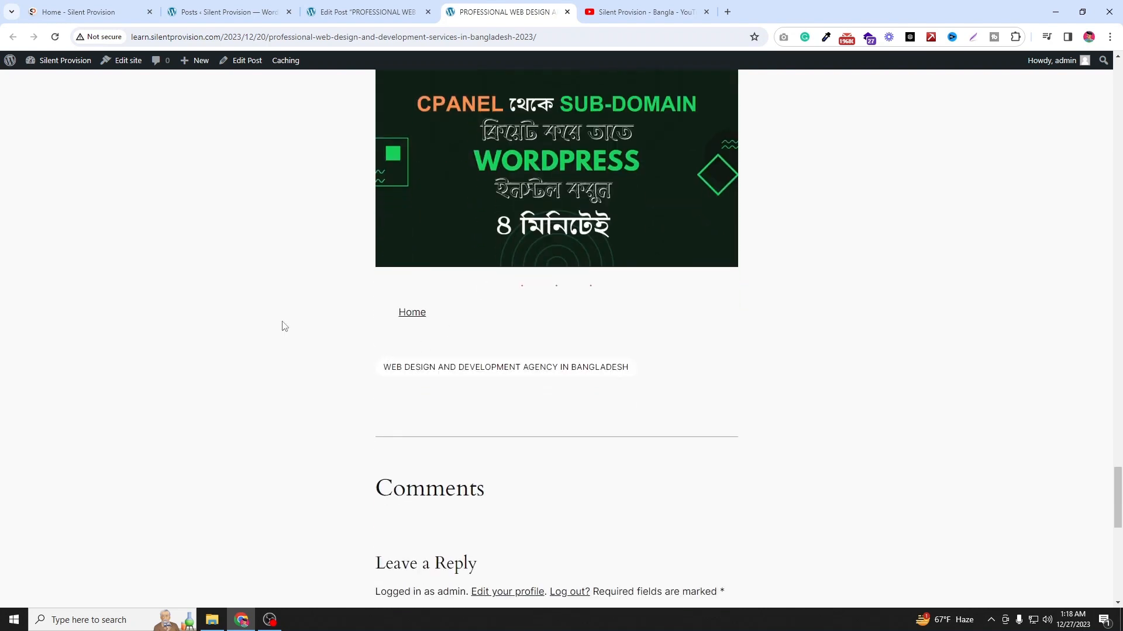
{"action": "right_click", "coordinate": [426, 318]}
{"action": "left_click", "coordinate": [462, 326]}
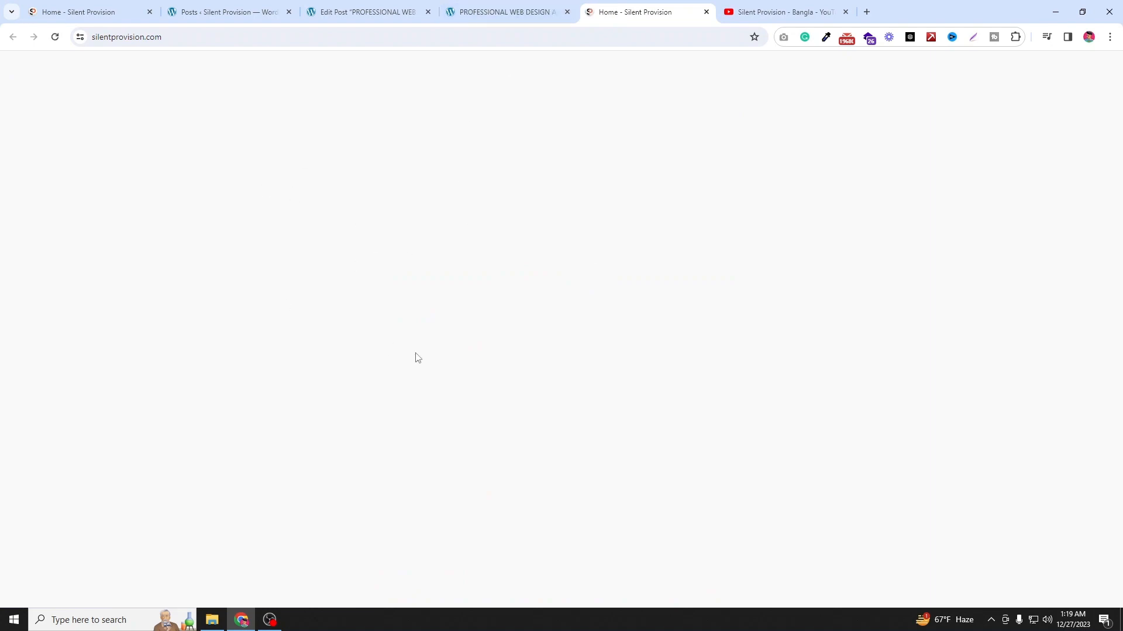
{"action": "scroll", "coordinate": [433, 107], "scroll_direction": "down", "scroll_amount": 5}
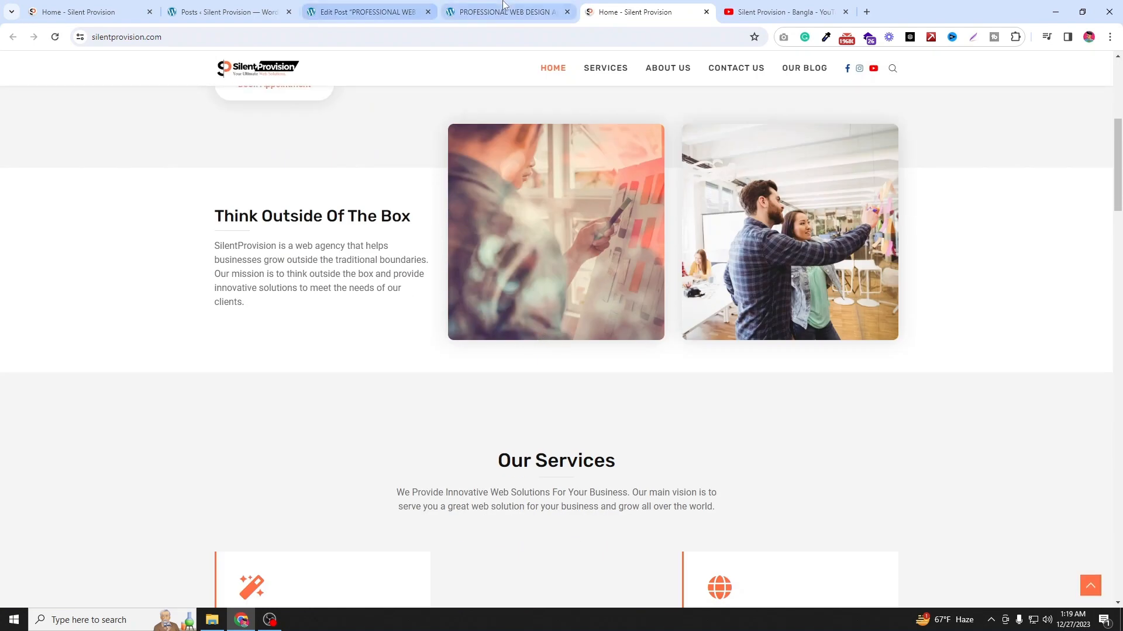
Step: Return to the published post tab and scroll back through its content
{"action": "left_click", "coordinate": [503, 12]}
{"action": "scroll", "coordinate": [448, 448], "scroll_direction": "down", "scroll_amount": 1}
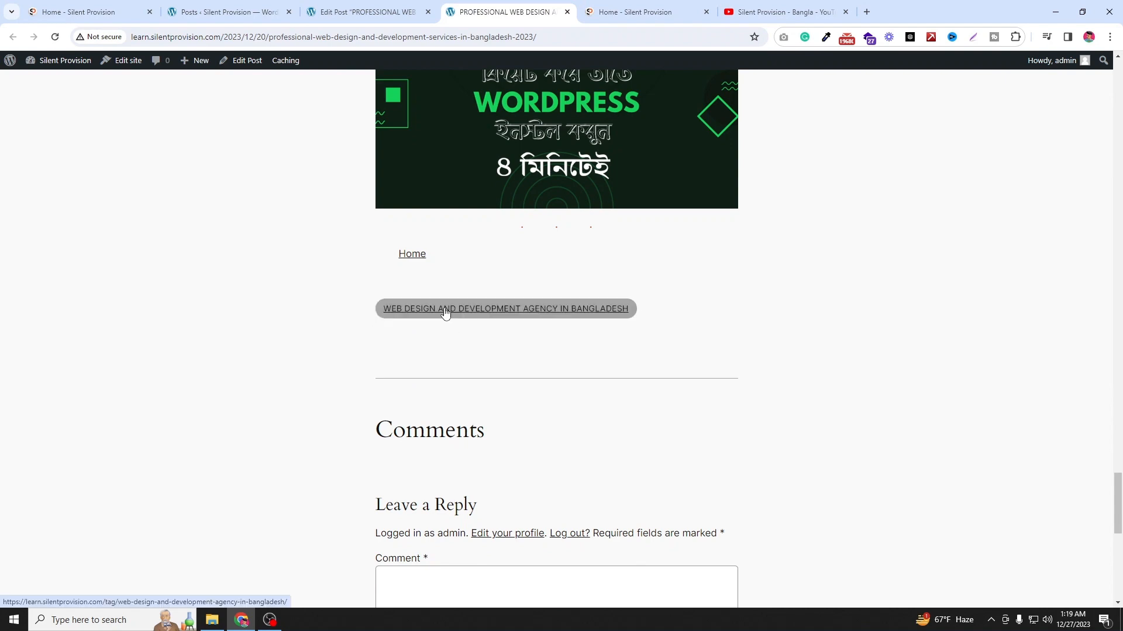
{"action": "scroll", "coordinate": [479, 332], "scroll_direction": "down", "scroll_amount": 3}
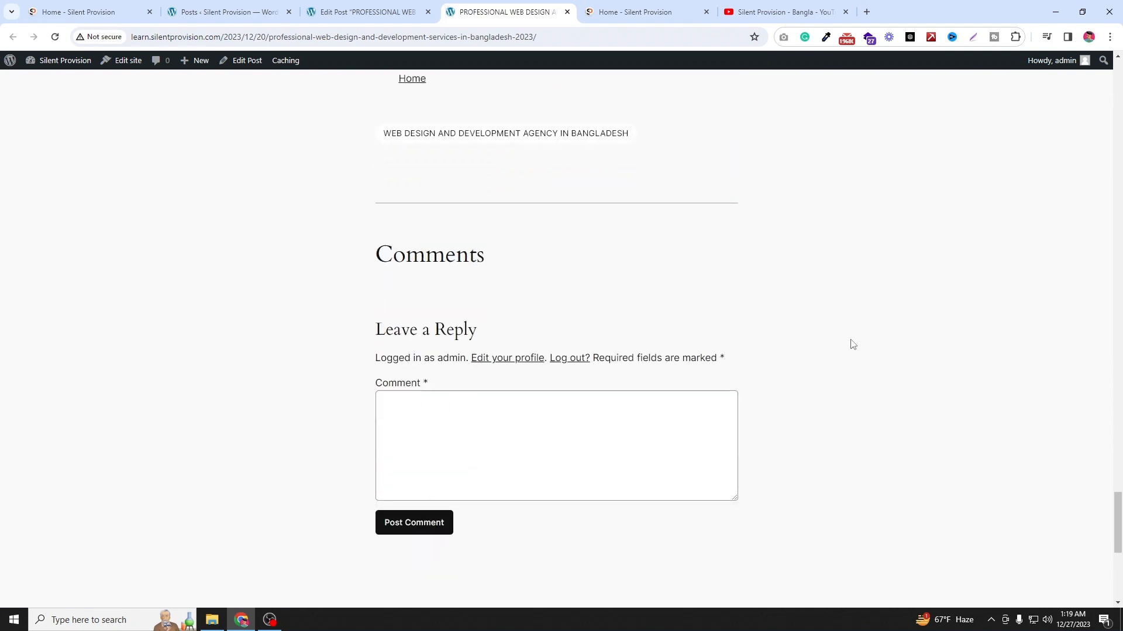
{"action": "scroll", "coordinate": [852, 345], "scroll_direction": "up", "scroll_amount": 12}
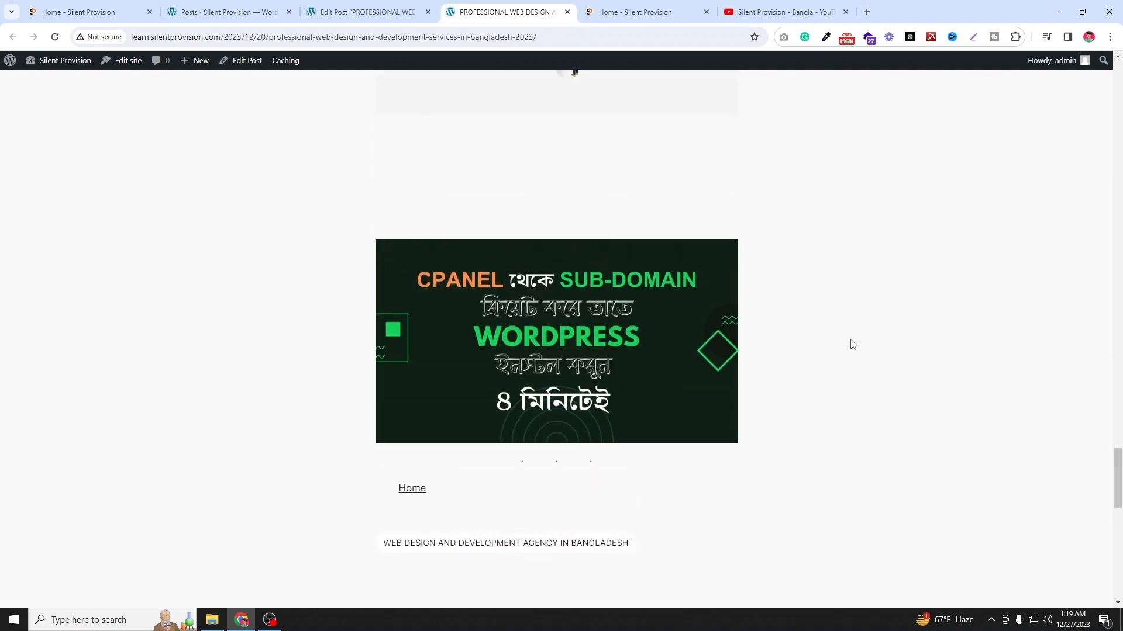
{"action": "scroll", "coordinate": [853, 345], "scroll_direction": "up", "scroll_amount": 8}
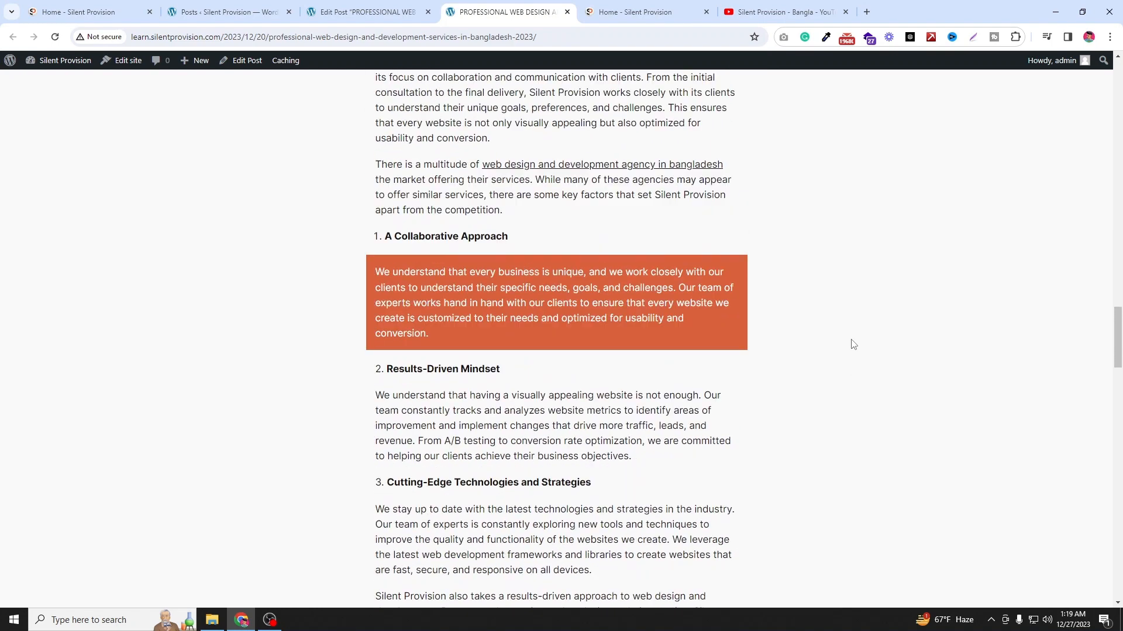
Step: In the editor, insert the Small image and title pattern from All patterns at the end of the post
{"action": "left_click", "coordinate": [365, 12]}
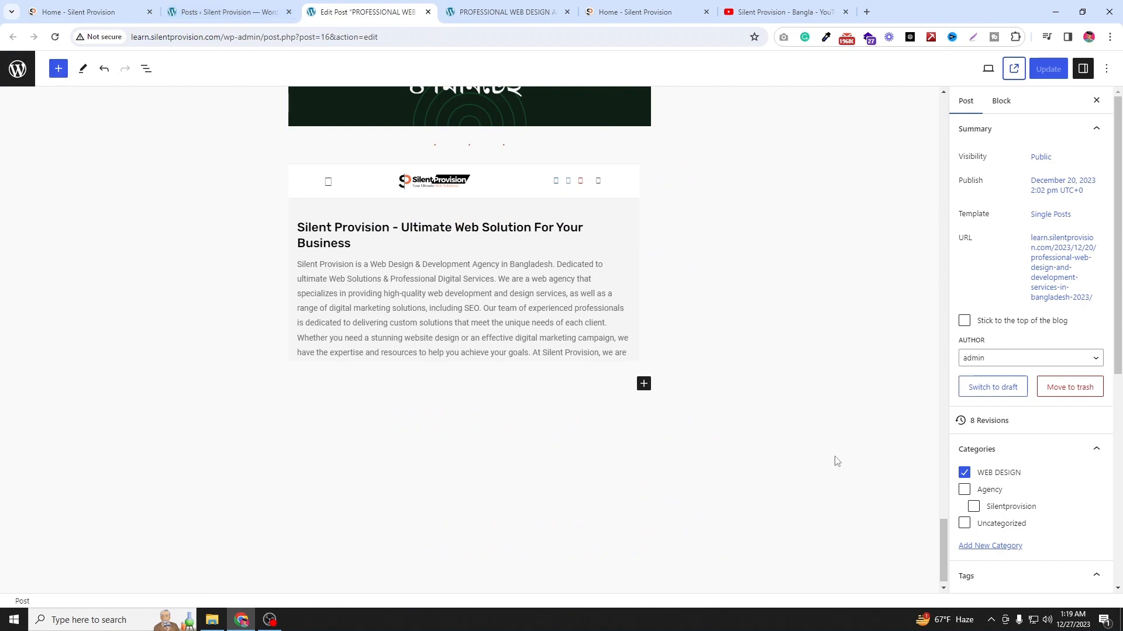
{"action": "left_click", "coordinate": [58, 68]}
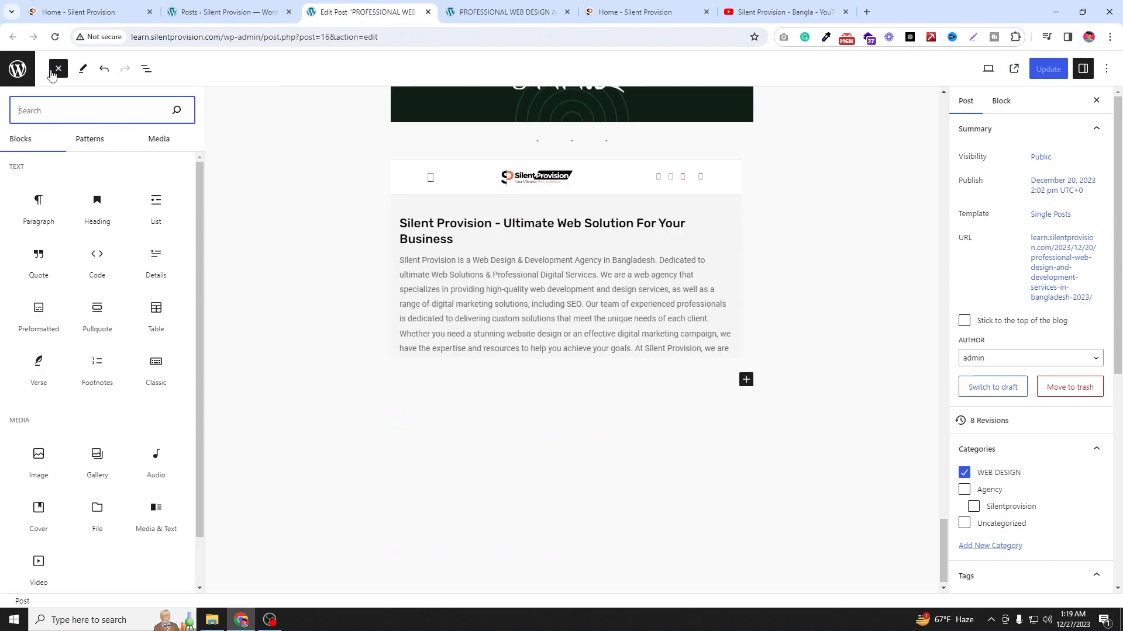
{"action": "left_click", "coordinate": [88, 144]}
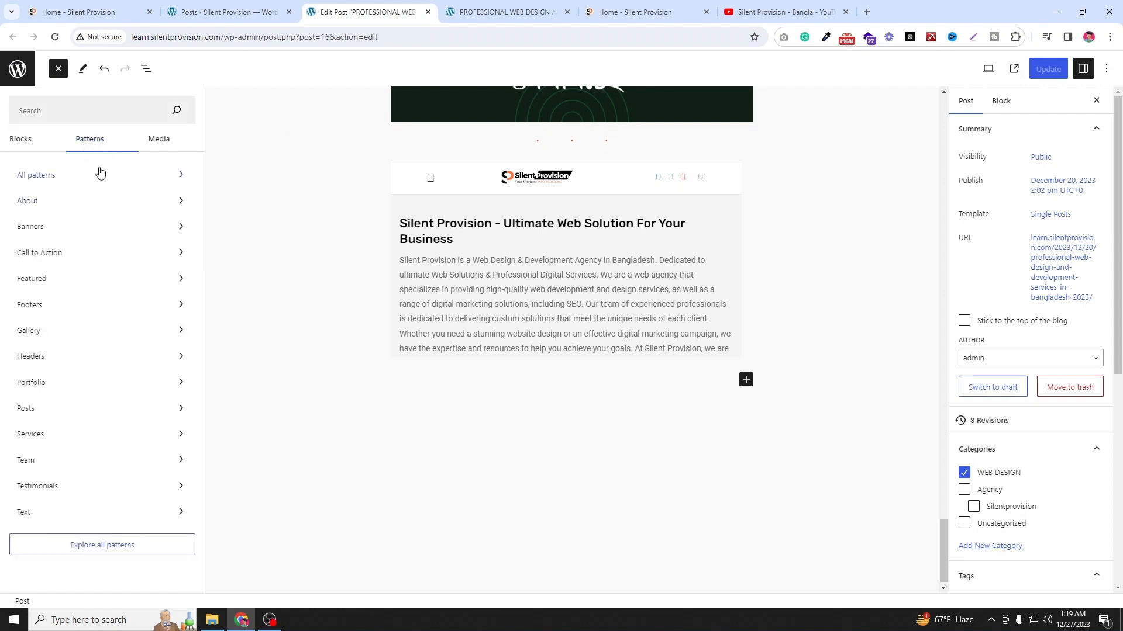
{"action": "left_click", "coordinate": [100, 173]}
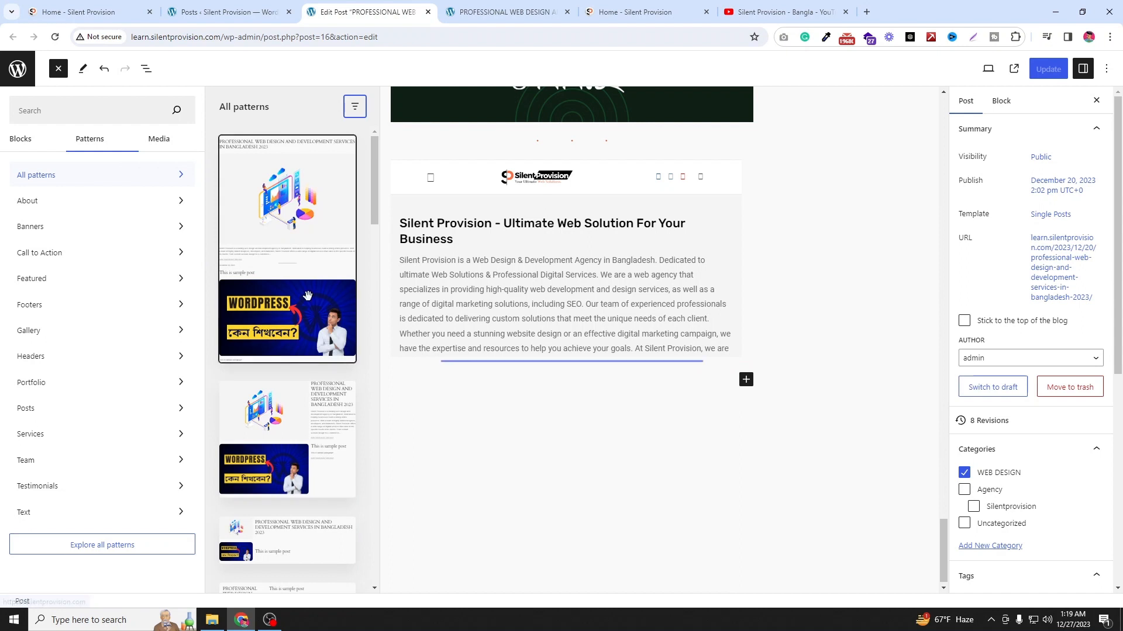
{"action": "scroll", "coordinate": [310, 297], "scroll_direction": "down", "scroll_amount": 4}
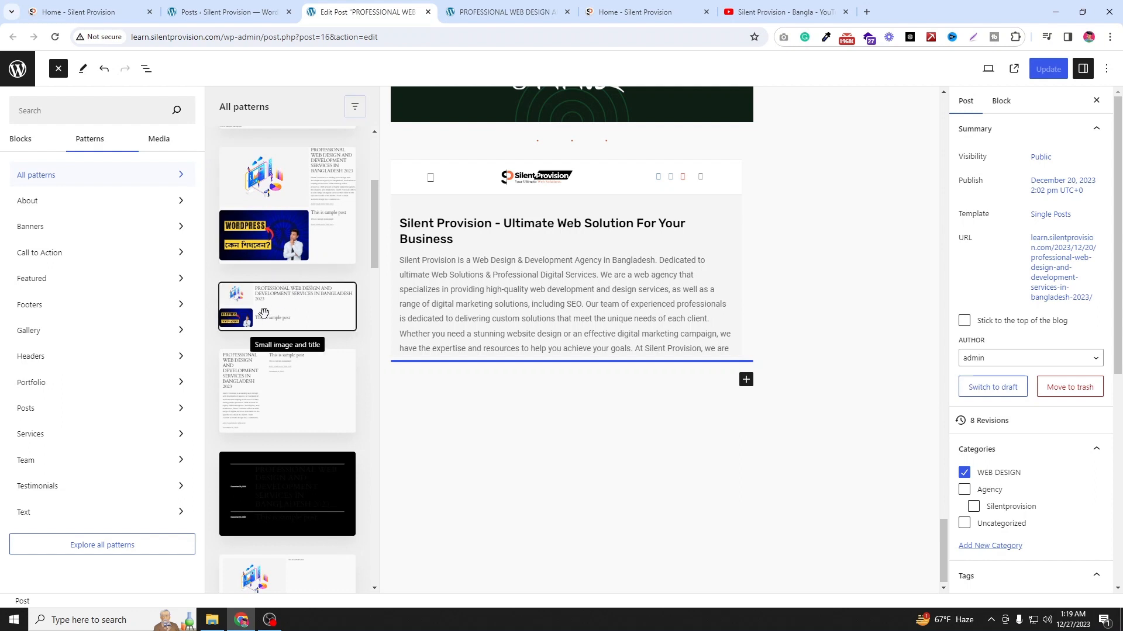
{"action": "left_click_drag", "start_coordinate": [263, 313], "coordinate": [544, 349]}
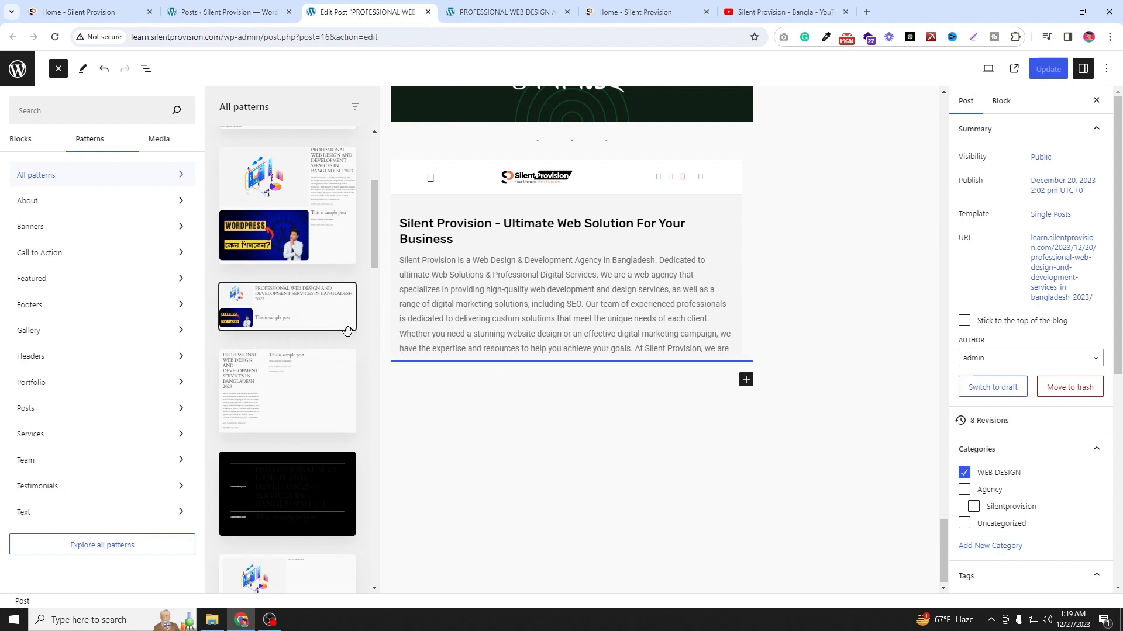
{"action": "left_click_drag", "start_coordinate": [347, 332], "coordinate": [490, 372]}
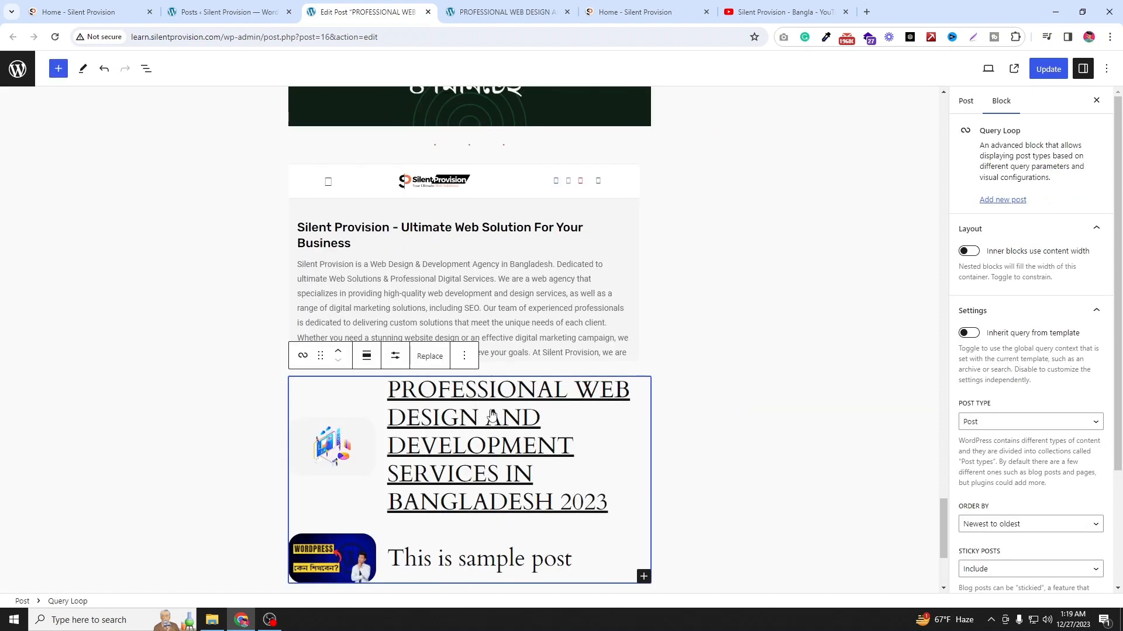
Step: Insert the RSVP pattern from the Call to Action patterns below the newly added pattern
{"action": "scroll", "coordinate": [491, 414], "scroll_direction": "down", "scroll_amount": 2}
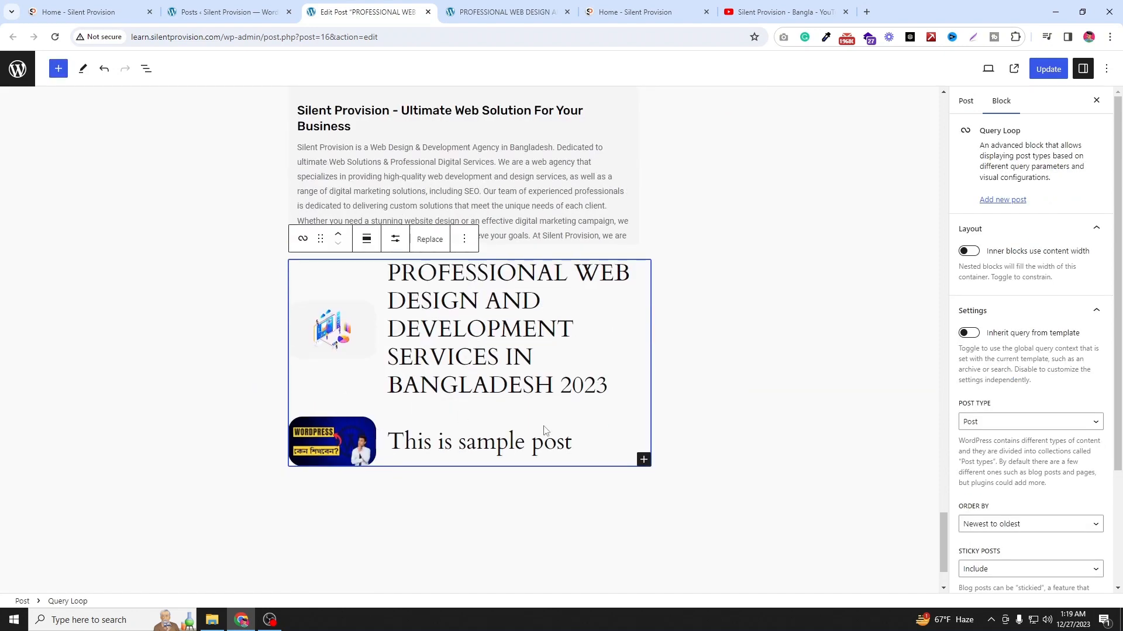
{"action": "left_click", "coordinate": [644, 459]}
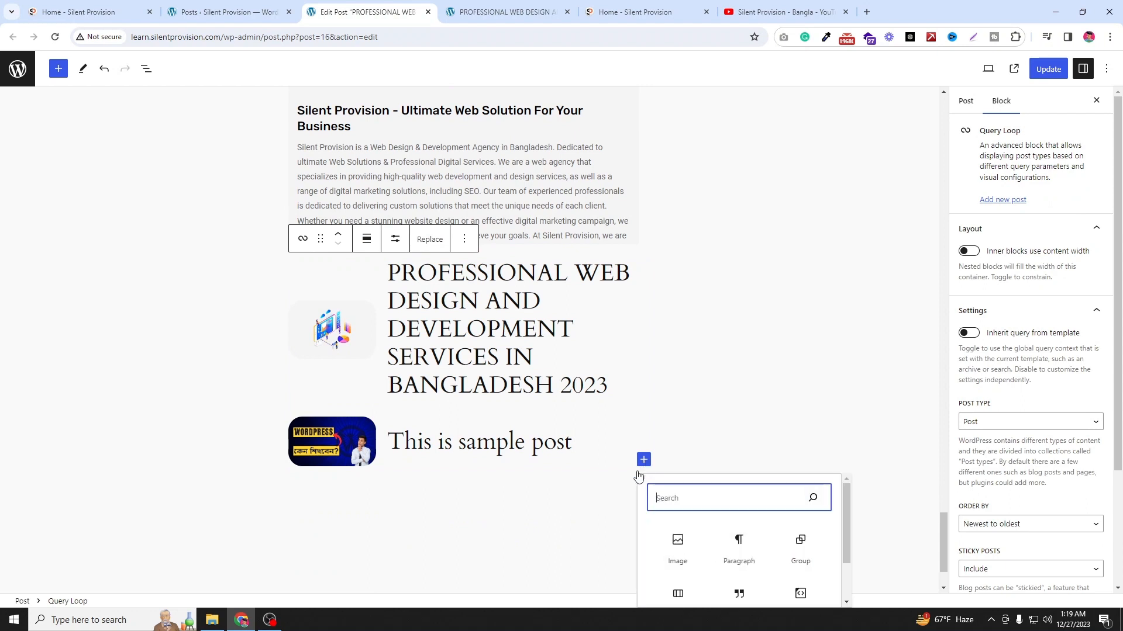
{"action": "scroll", "coordinate": [676, 501], "scroll_direction": "down", "scroll_amount": 1}
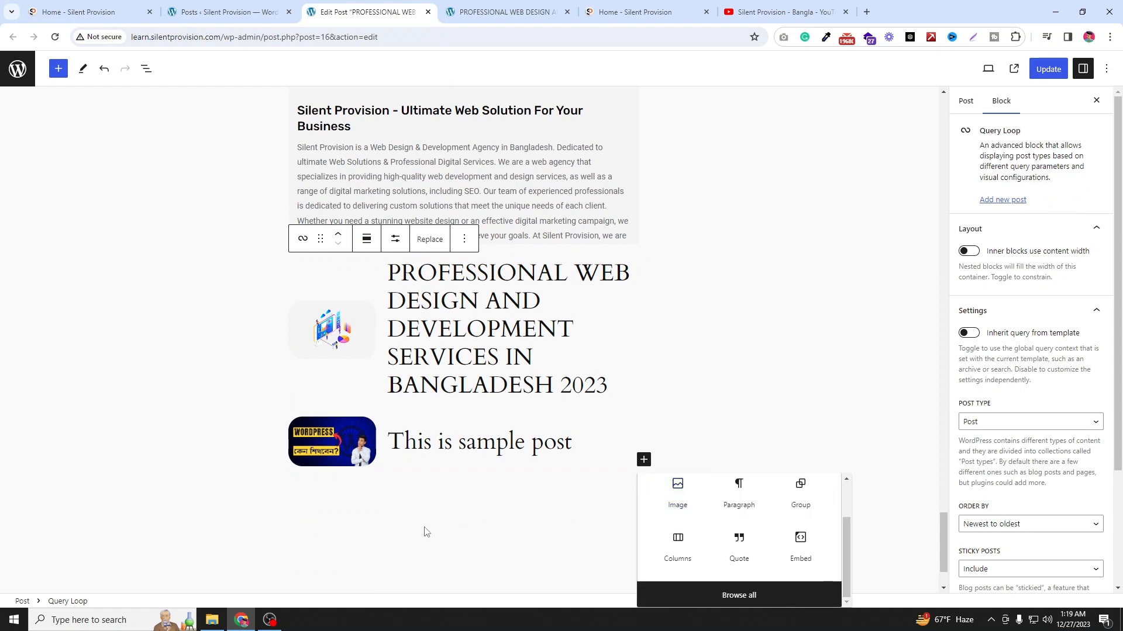
{"action": "left_click", "coordinate": [709, 596]}
{"action": "left_click", "coordinate": [90, 141]}
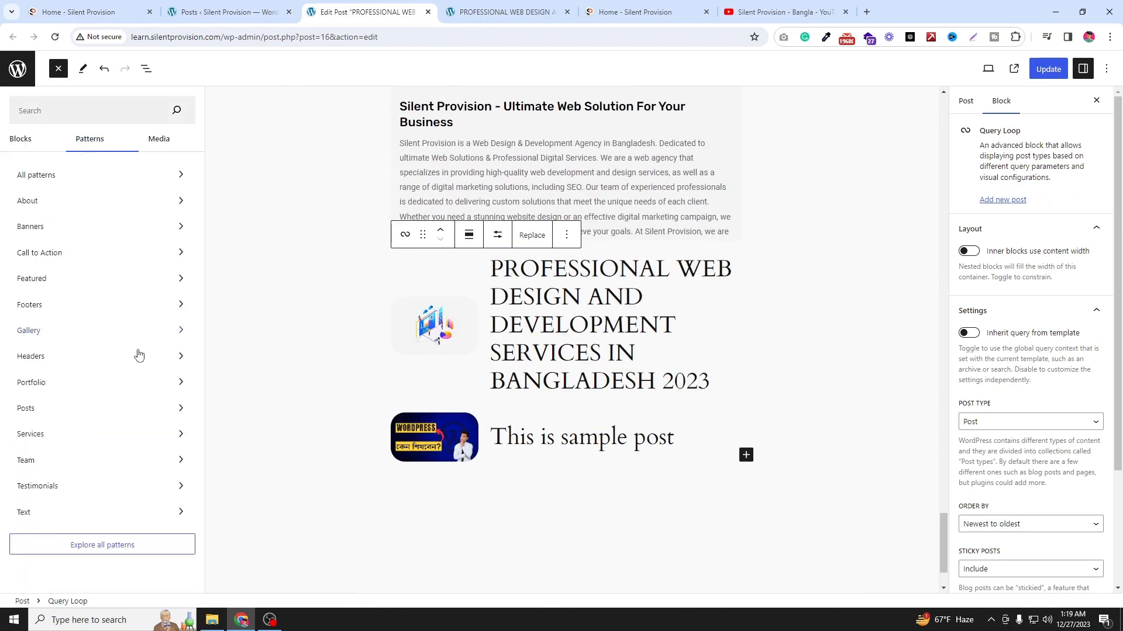
{"action": "left_click", "coordinate": [66, 252]}
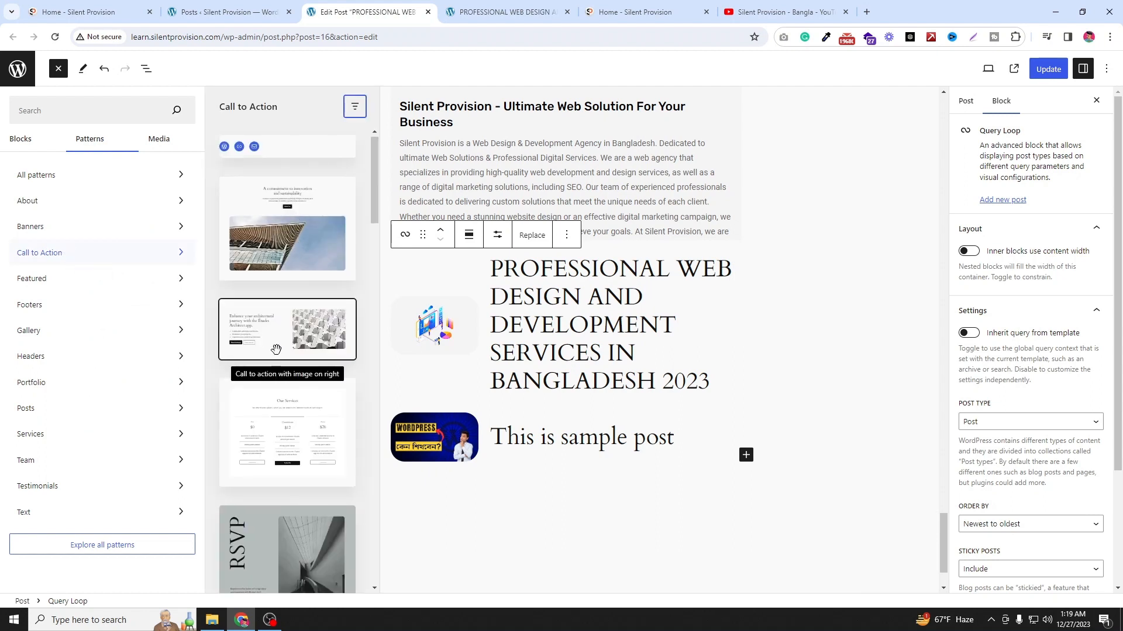
{"action": "scroll", "coordinate": [276, 349], "scroll_direction": "down", "scroll_amount": 3}
{"action": "scroll", "coordinate": [263, 292], "scroll_direction": "down", "scroll_amount": 3}
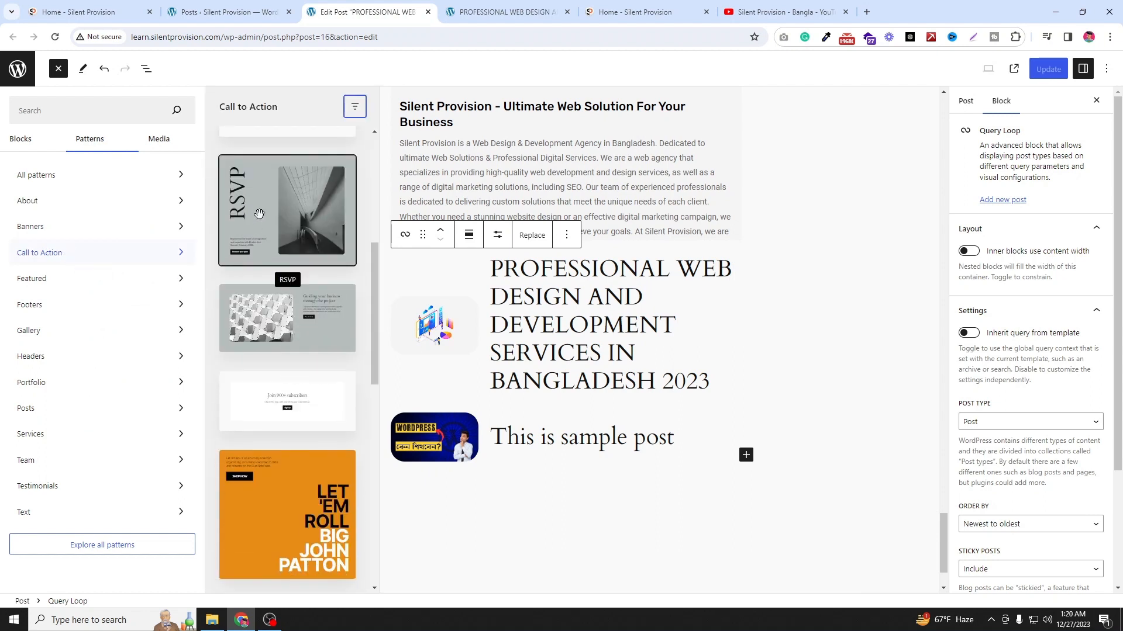
{"action": "left_click_drag", "start_coordinate": [259, 213], "coordinate": [527, 448]}
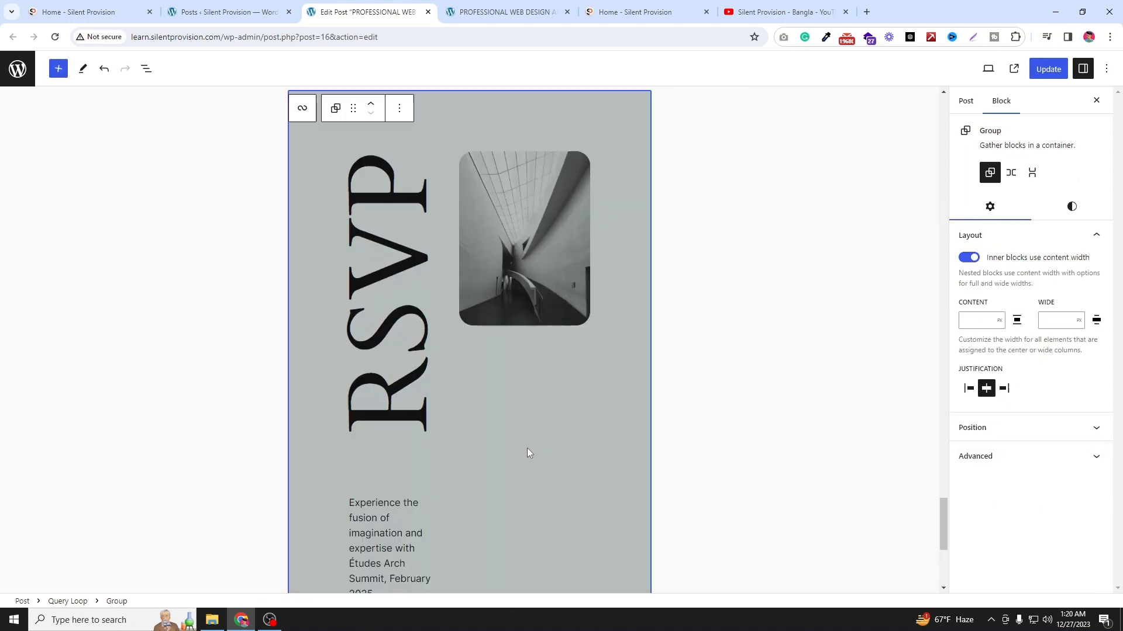
Step: Replace the RSVP heading text with a first name
{"action": "left_click", "coordinate": [393, 410]}
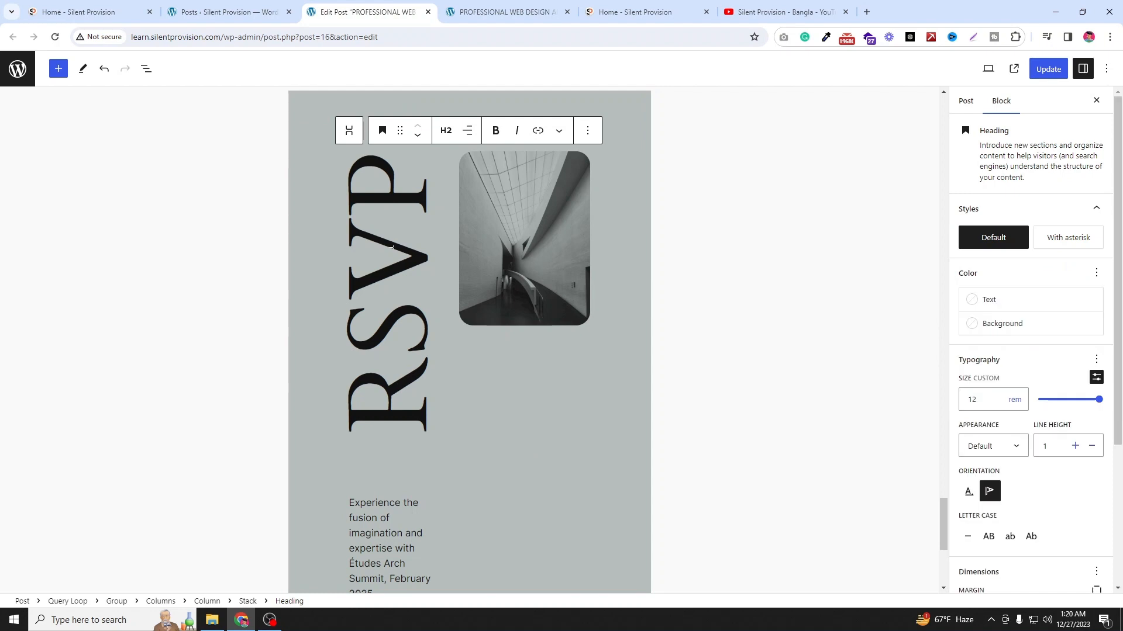
{"action": "left_click", "coordinate": [387, 290]}
{"action": "key", "text": "ctrl+a"}
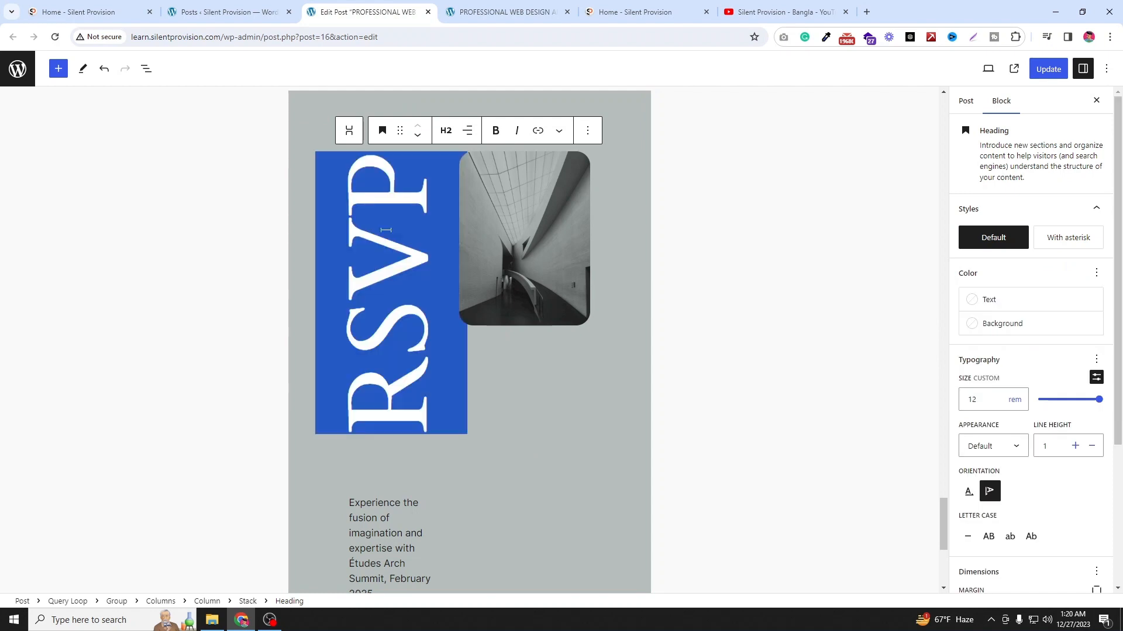
{"action": "type", "text": "Sojib"}
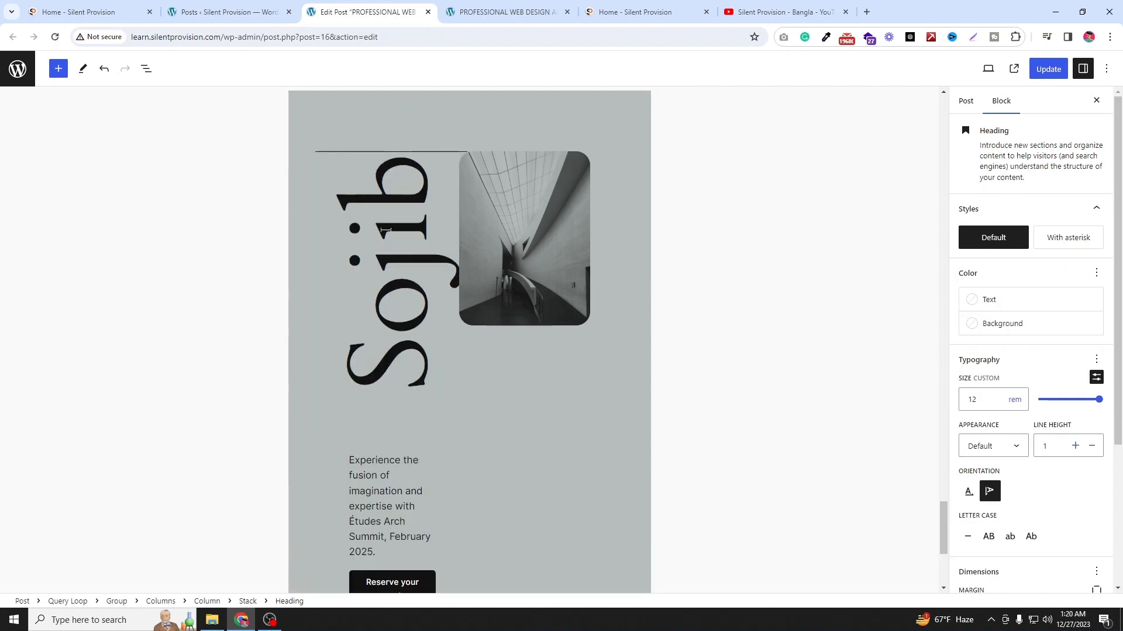
Step: Change the pattern's button label from Reserve your spot to Call us now
{"action": "scroll", "coordinate": [251, 315], "scroll_direction": "down", "scroll_amount": 1}
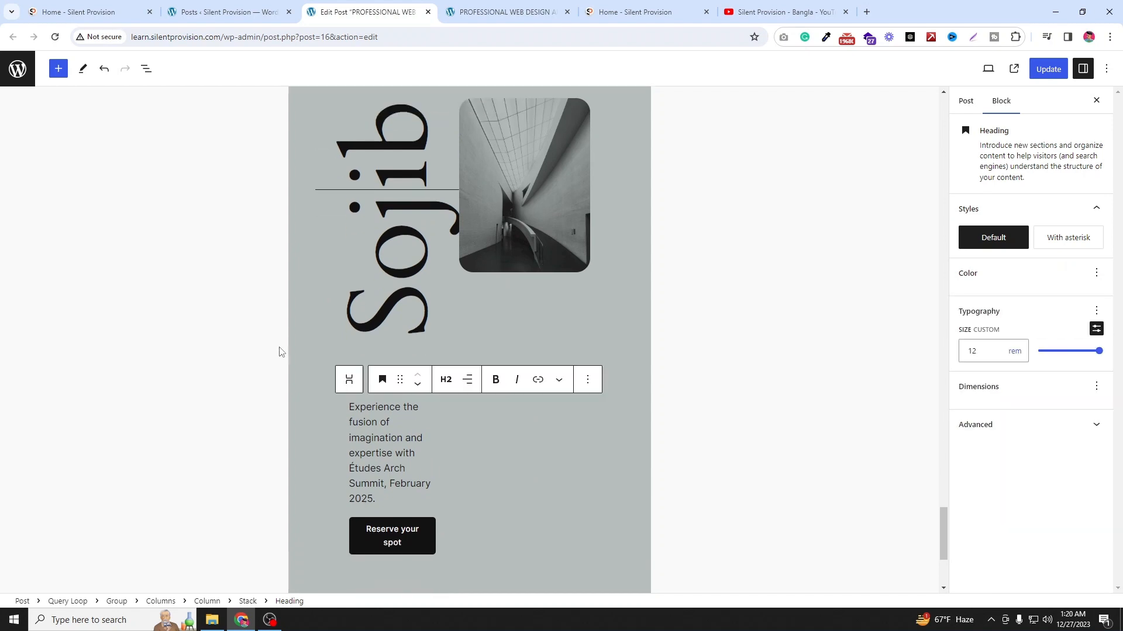
{"action": "left_click", "coordinate": [403, 537]}
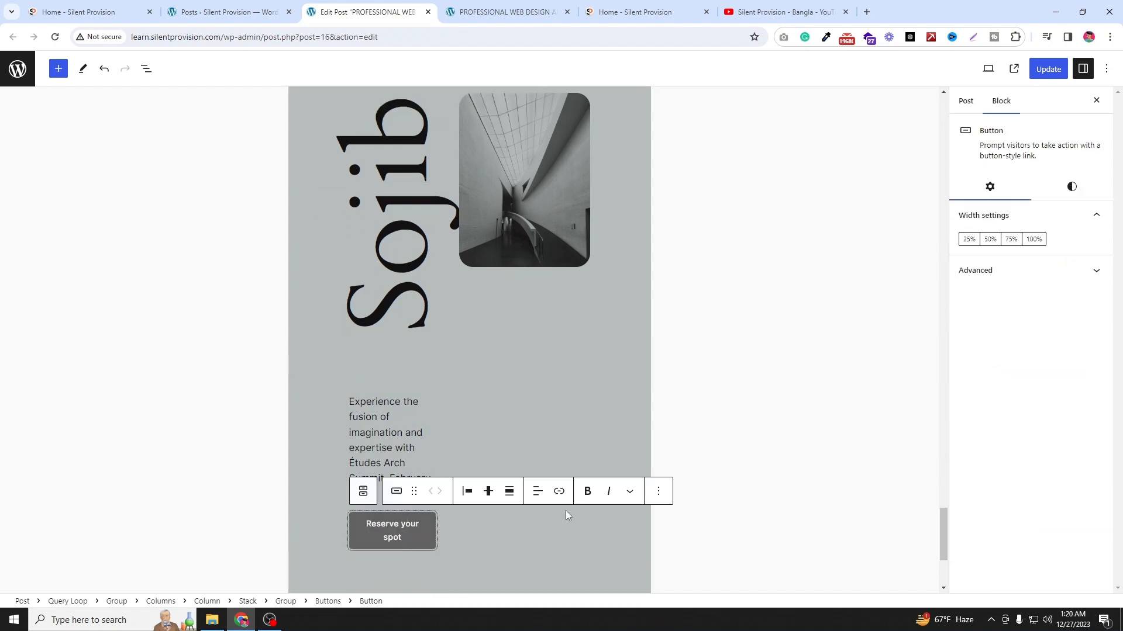
{"action": "left_click", "coordinate": [975, 109]}
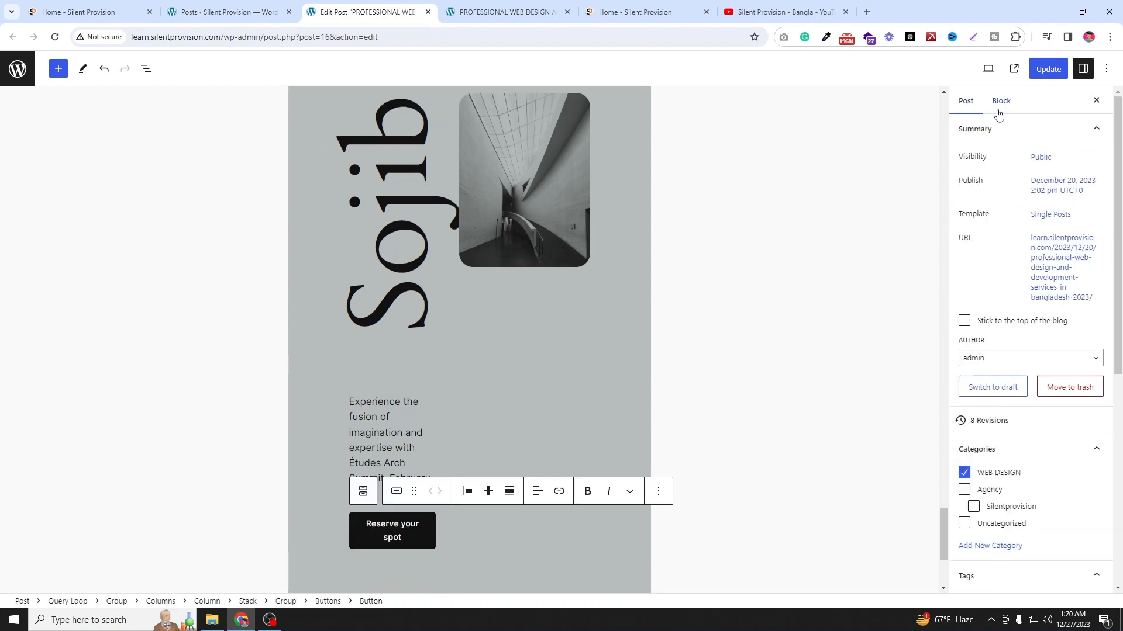
{"action": "left_click", "coordinate": [1000, 105]}
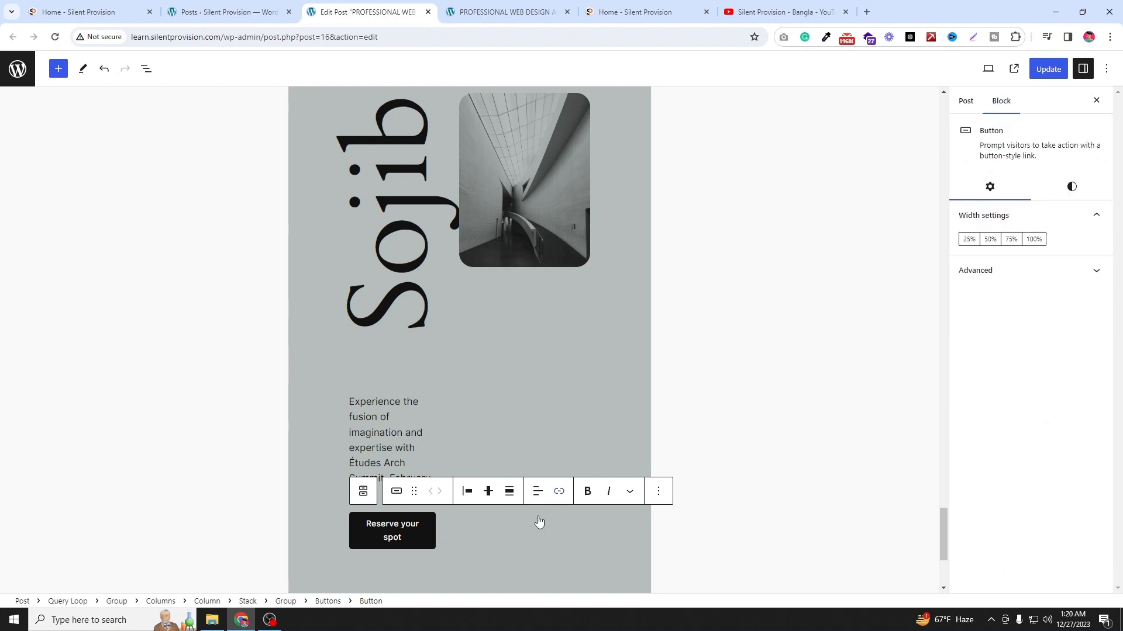
{"action": "left_click", "coordinate": [413, 535]}
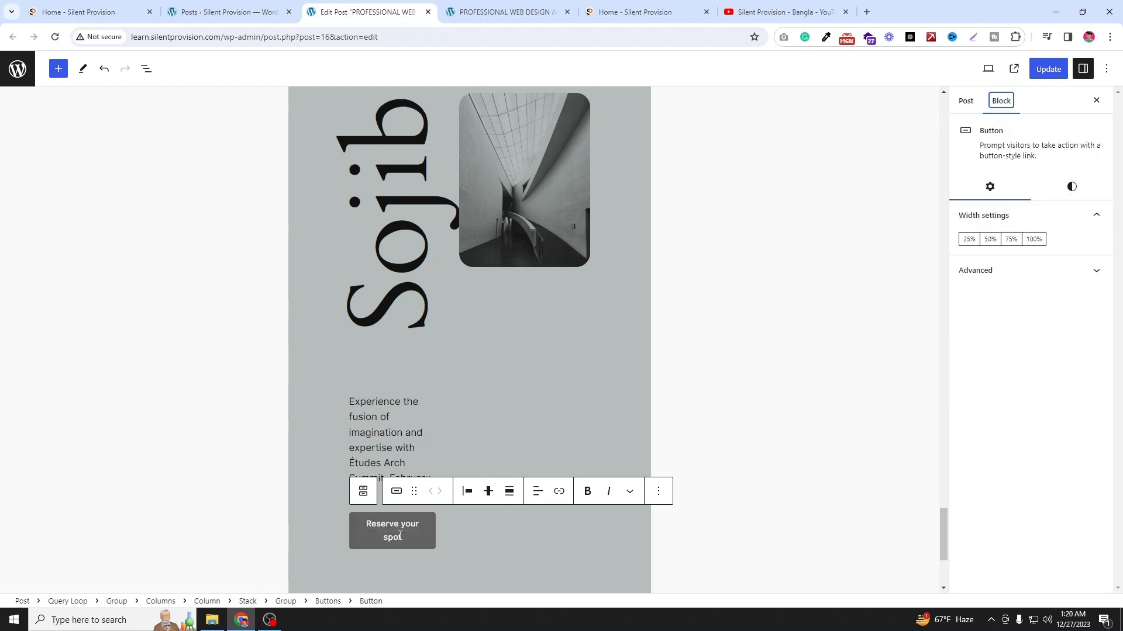
{"action": "key", "text": "BackSpace"}
{"action": "key", "text": "BackSpace"}
{"action": "key", "text": "BackSpace"}
{"action": "key", "text": "BackSpace"}
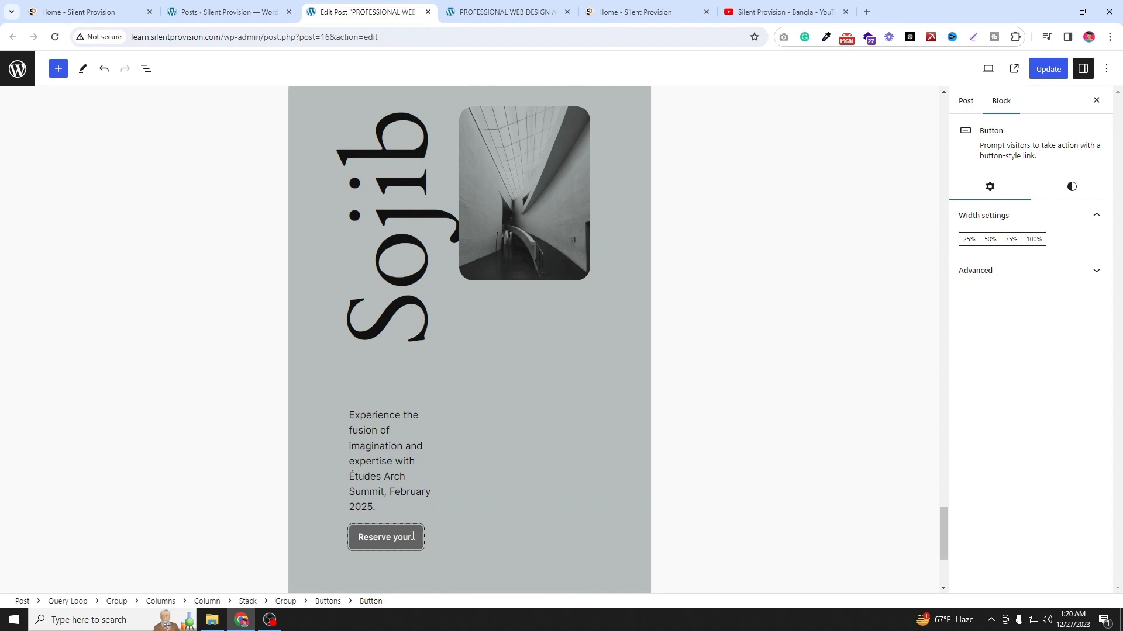
{"action": "key", "text": "BackSpace"}
{"action": "key", "text": "BackSpace"}
{"action": "key", "text": "BackSpace"}
{"action": "key", "text": "BackSpace"}
{"action": "key", "text": "BackSpace"}
{"action": "type", "text": "Call us now"}
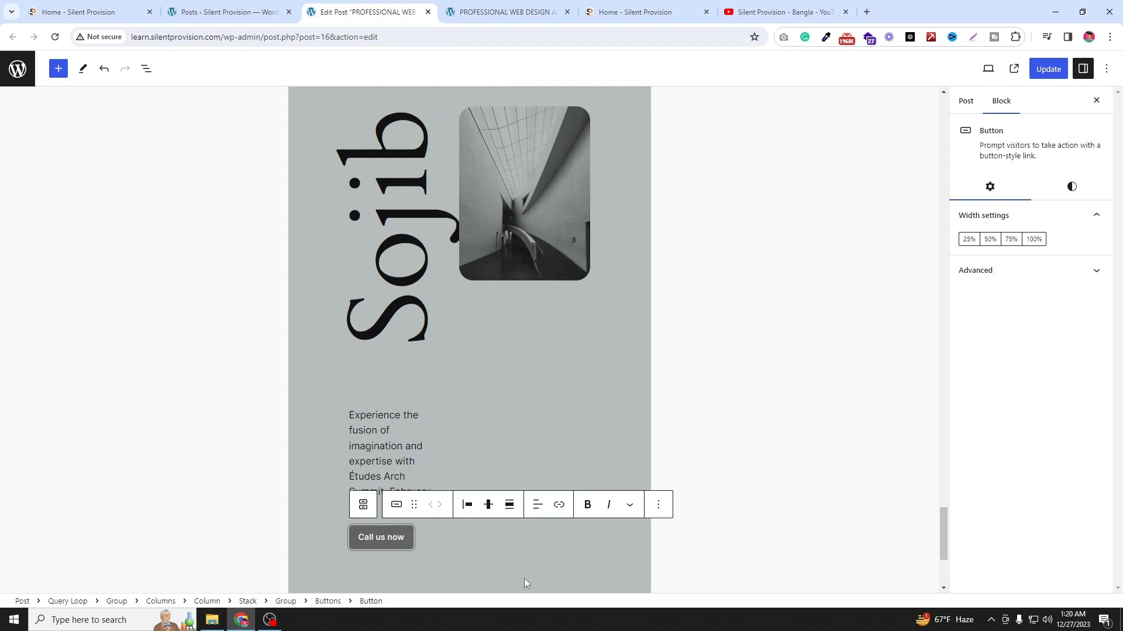
{"action": "left_click", "coordinate": [556, 503]}
{"action": "left_click", "coordinate": [728, 401]}
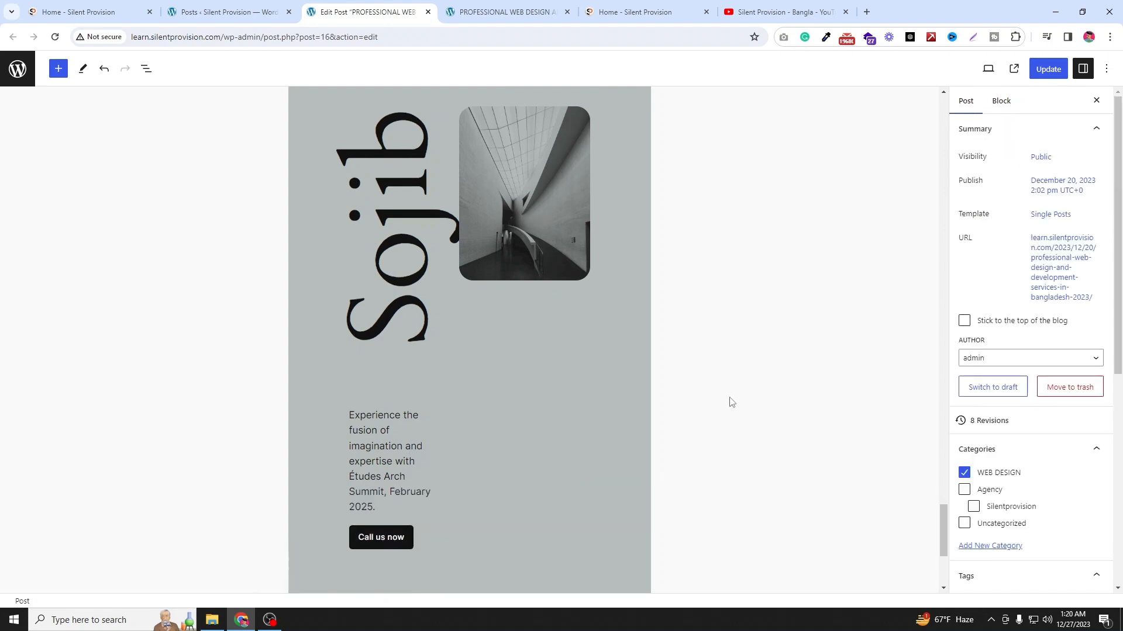
Step: Insert the Three columns of services pattern from the Services patterns at the end of the post
{"action": "scroll", "coordinate": [643, 374], "scroll_direction": "down", "scroll_amount": 4}
{"action": "left_click", "coordinate": [642, 375]}
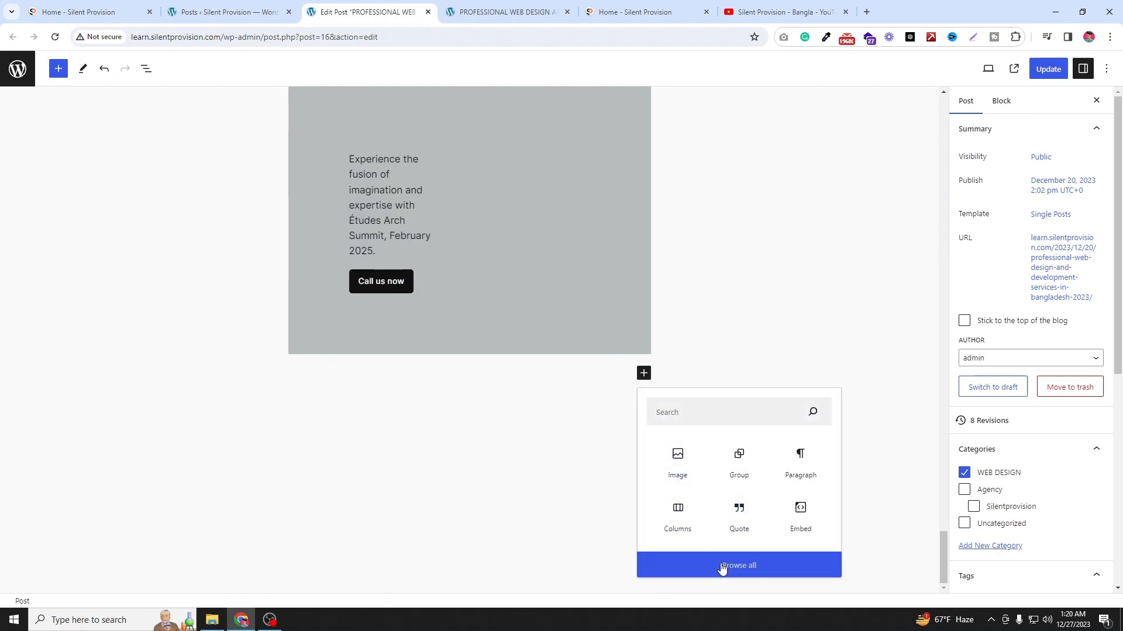
{"action": "left_click", "coordinate": [721, 564]}
{"action": "left_click", "coordinate": [100, 139]}
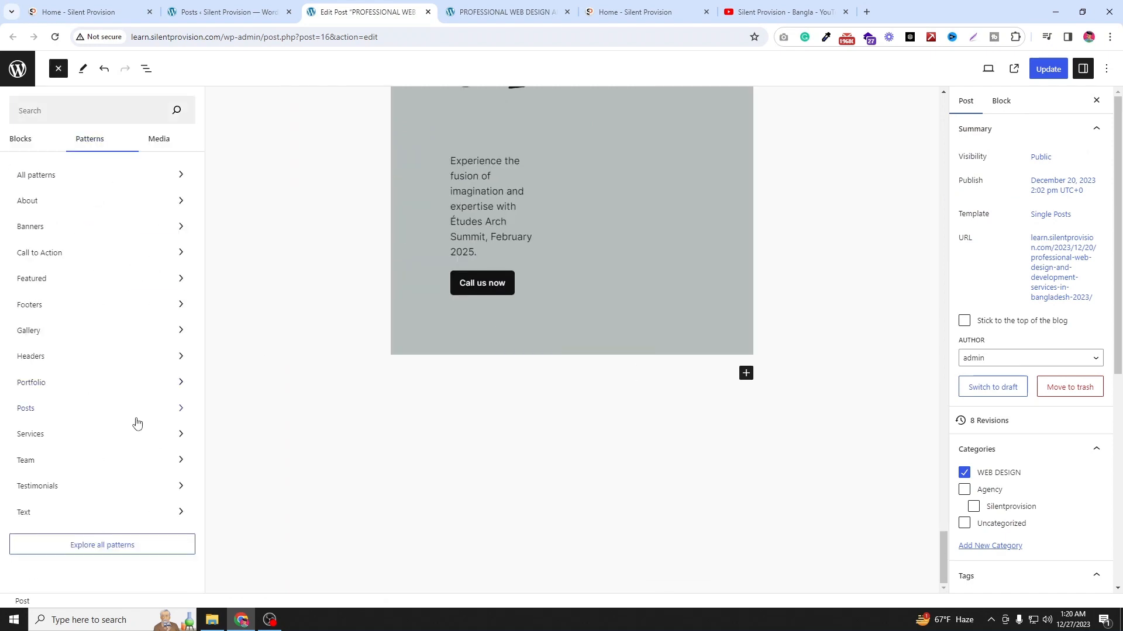
{"action": "left_click", "coordinate": [130, 438]}
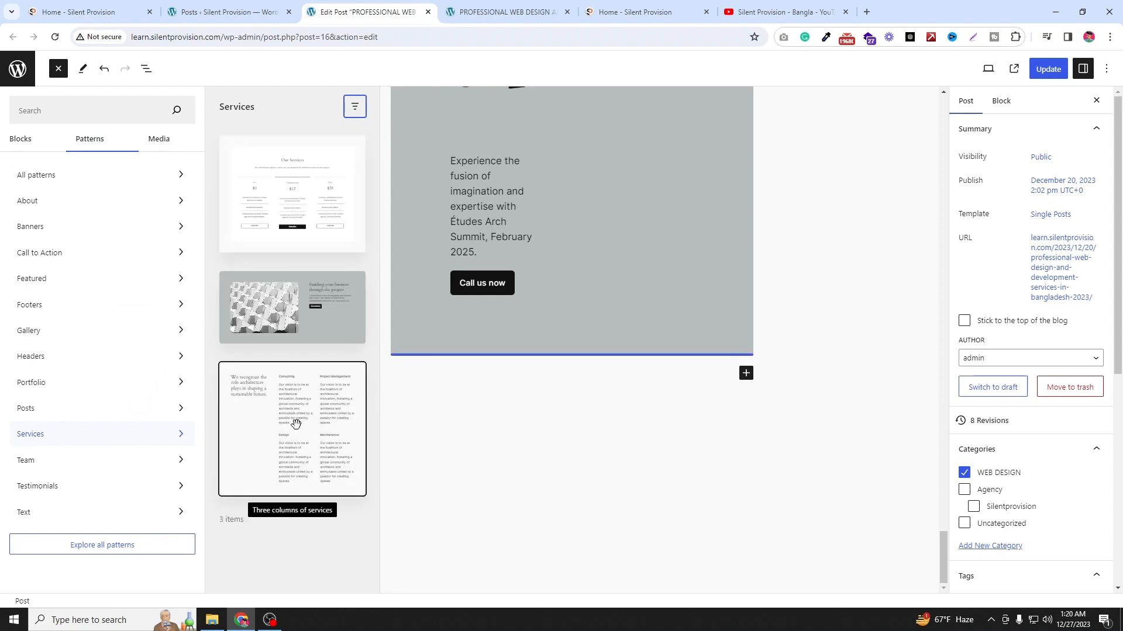
{"action": "left_click_drag", "start_coordinate": [296, 426], "coordinate": [475, 359]}
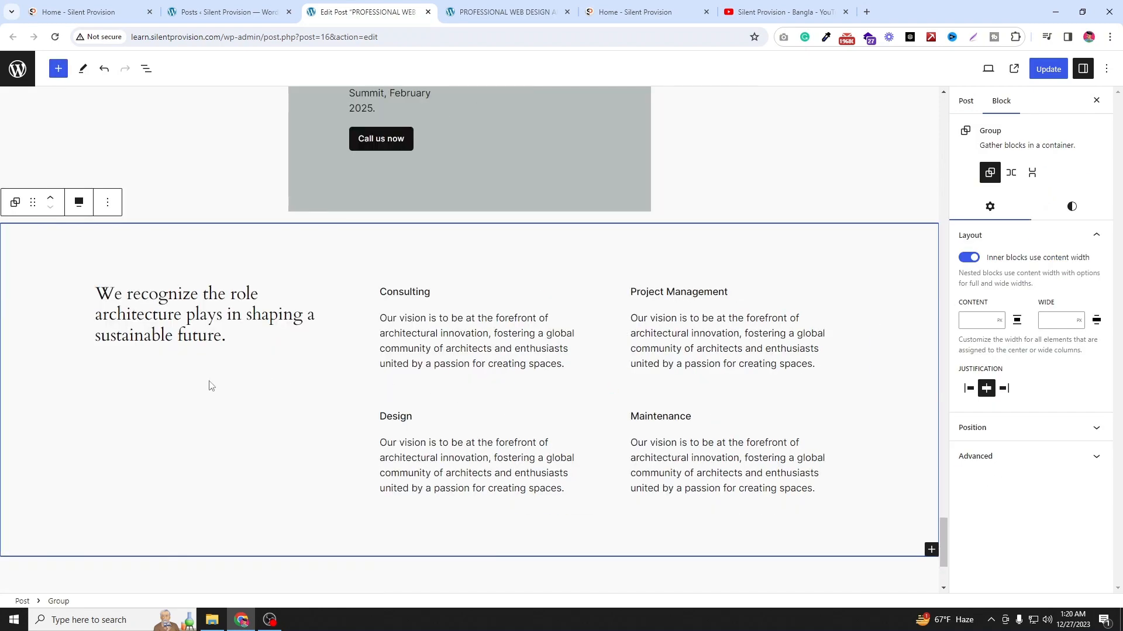
Step: Transform the services pattern's group into a Stack and then into Columns
{"action": "left_click", "coordinate": [15, 202]}
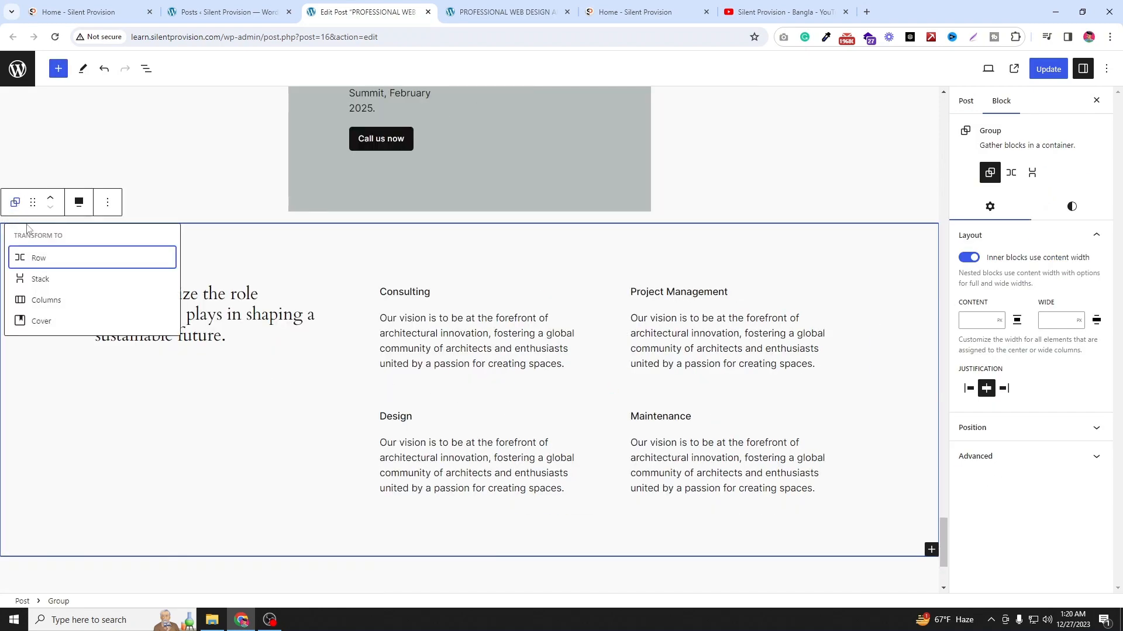
{"action": "left_click", "coordinate": [45, 281]}
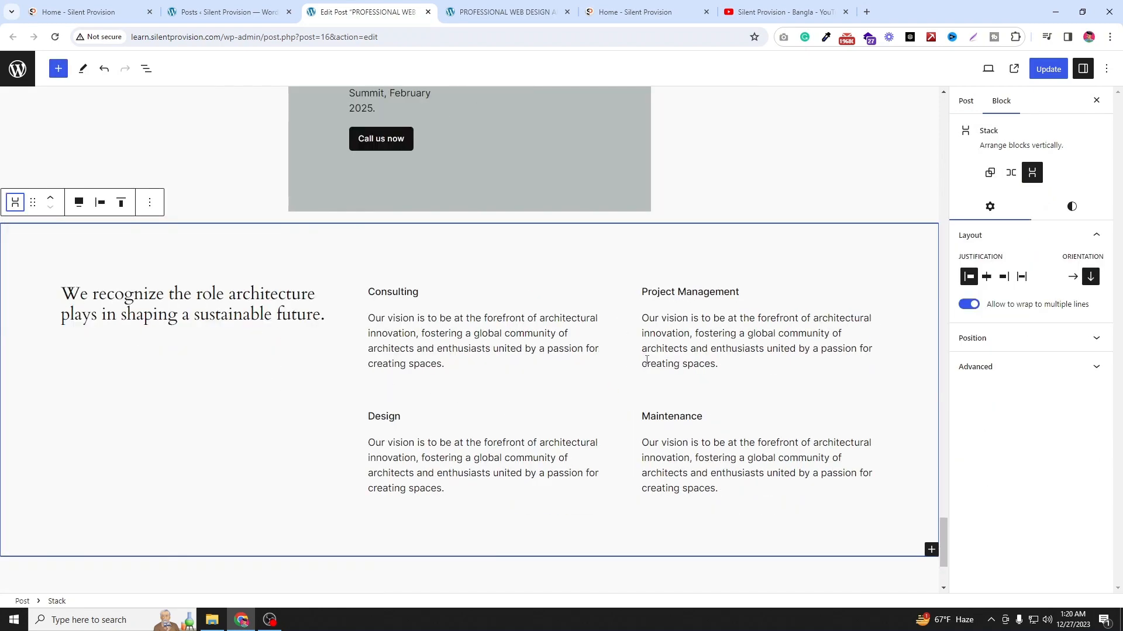
{"action": "left_click", "coordinate": [15, 201]}
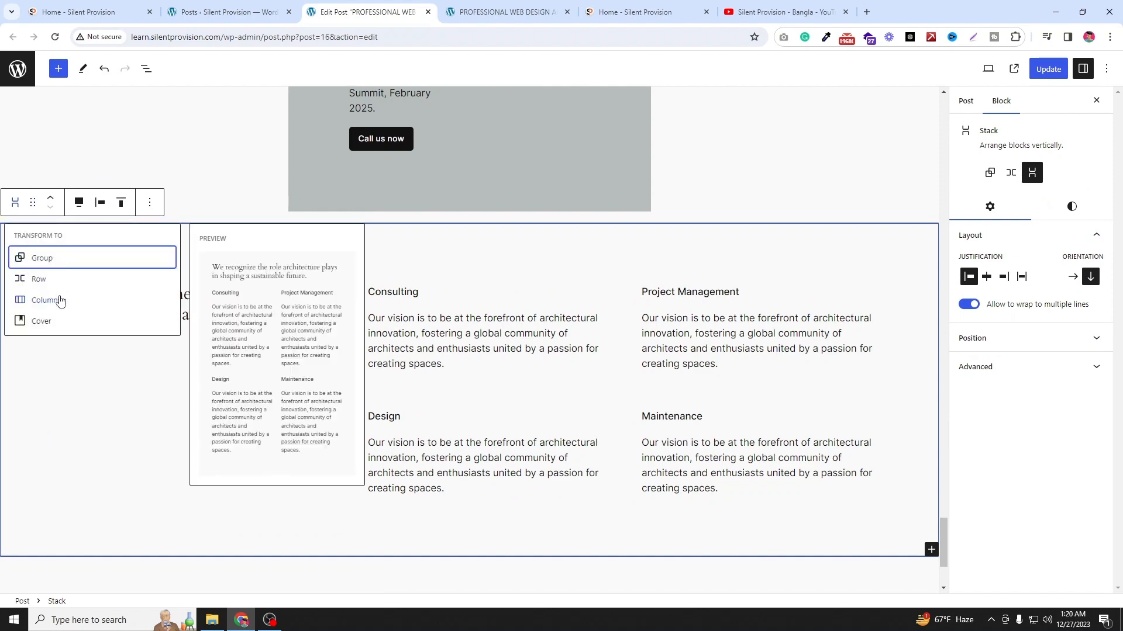
{"action": "left_click", "coordinate": [61, 301]}
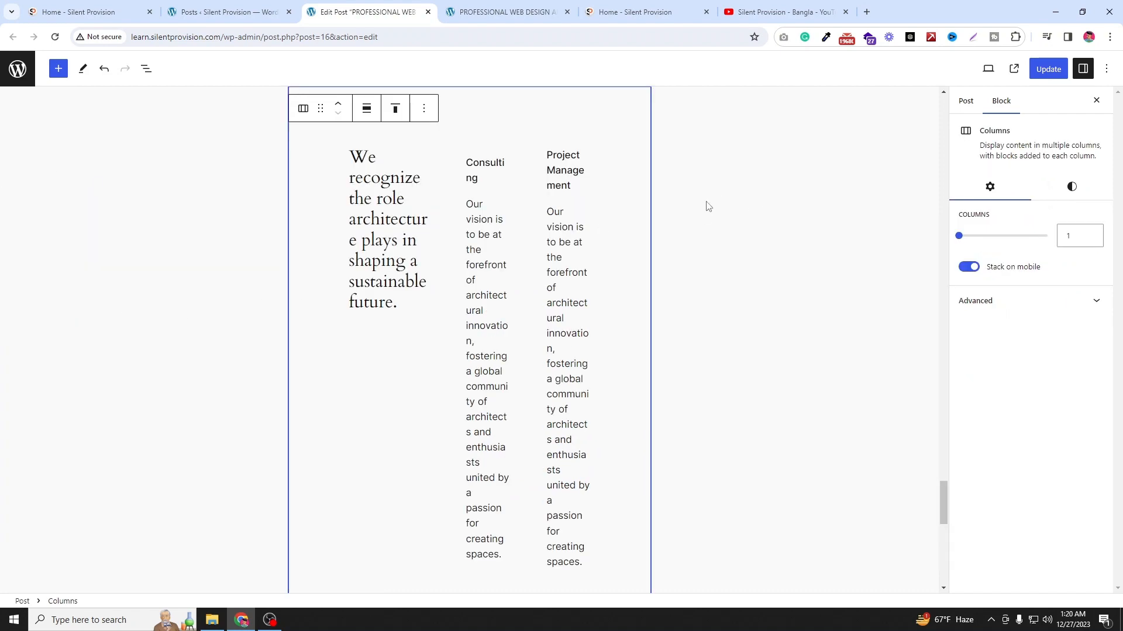
Step: Review the converted services section and open the full block library below it
{"action": "scroll", "coordinate": [708, 206], "scroll_direction": "up", "scroll_amount": 4}
{"action": "left_click", "coordinate": [677, 328]}
{"action": "scroll", "coordinate": [395, 390], "scroll_direction": "down", "scroll_amount": 2}
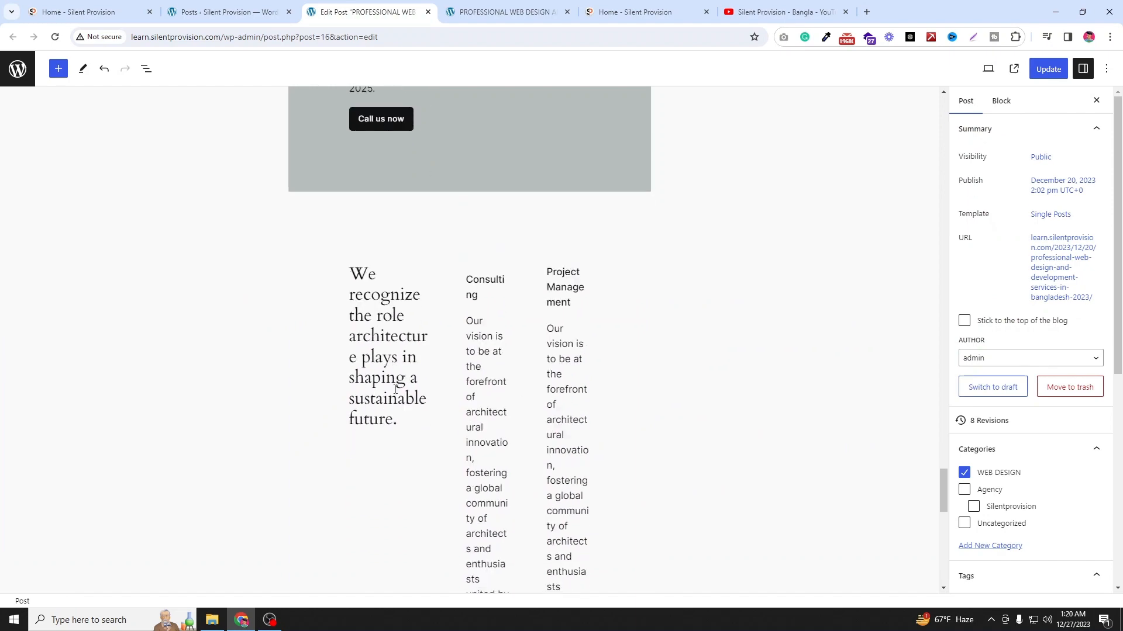
{"action": "scroll", "coordinate": [778, 344], "scroll_direction": "down", "scroll_amount": 8}
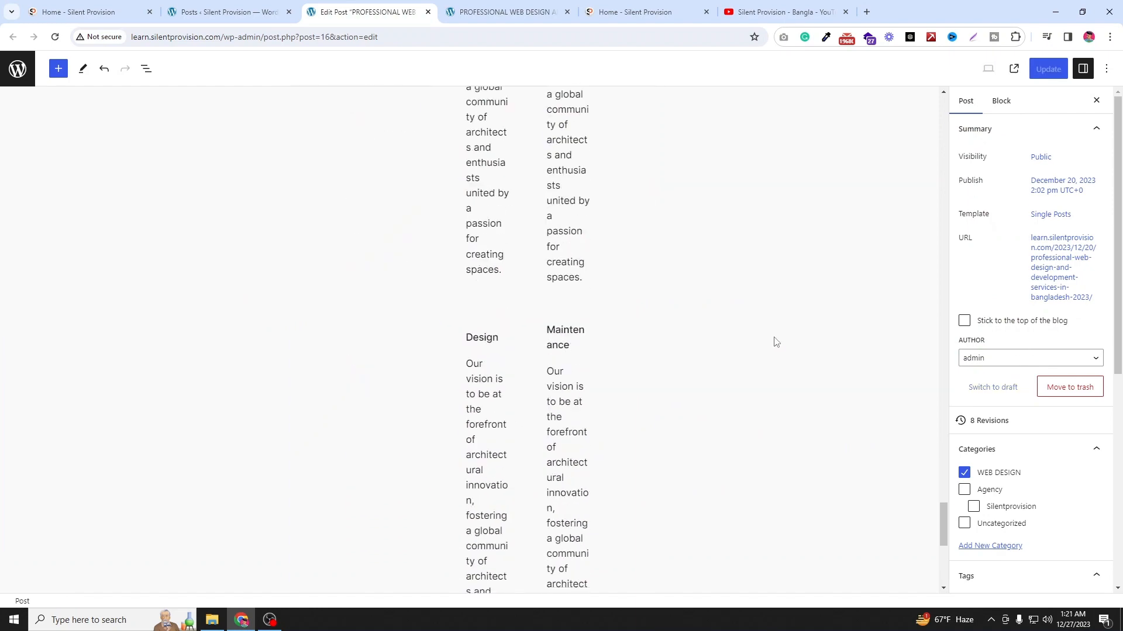
{"action": "scroll", "coordinate": [781, 350], "scroll_direction": "down", "scroll_amount": 6}
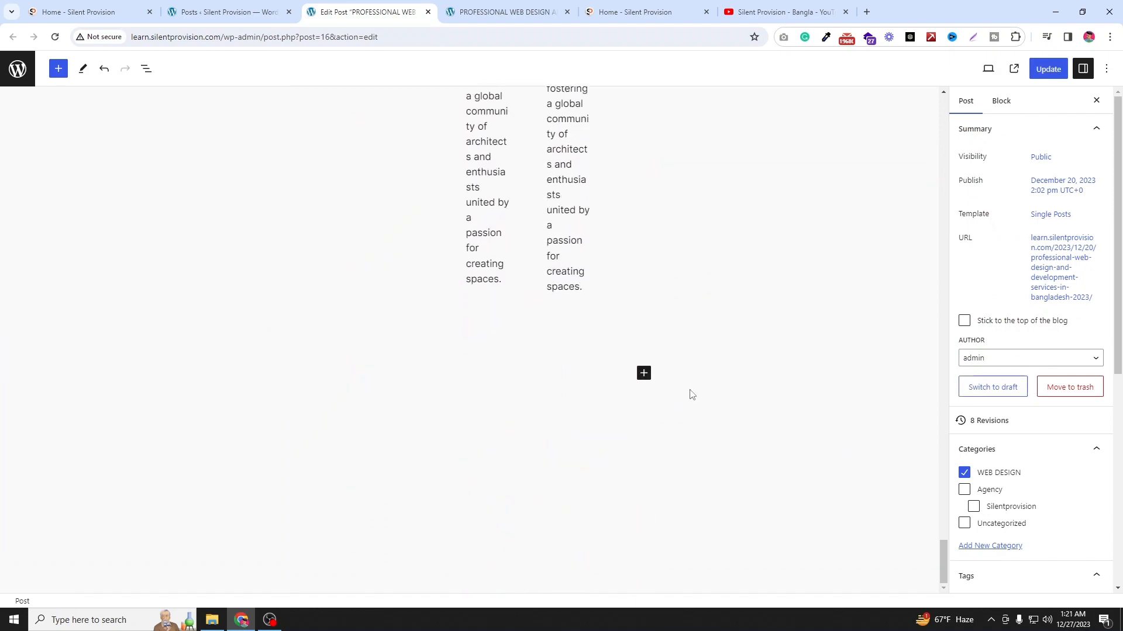
{"action": "left_click", "coordinate": [646, 378]}
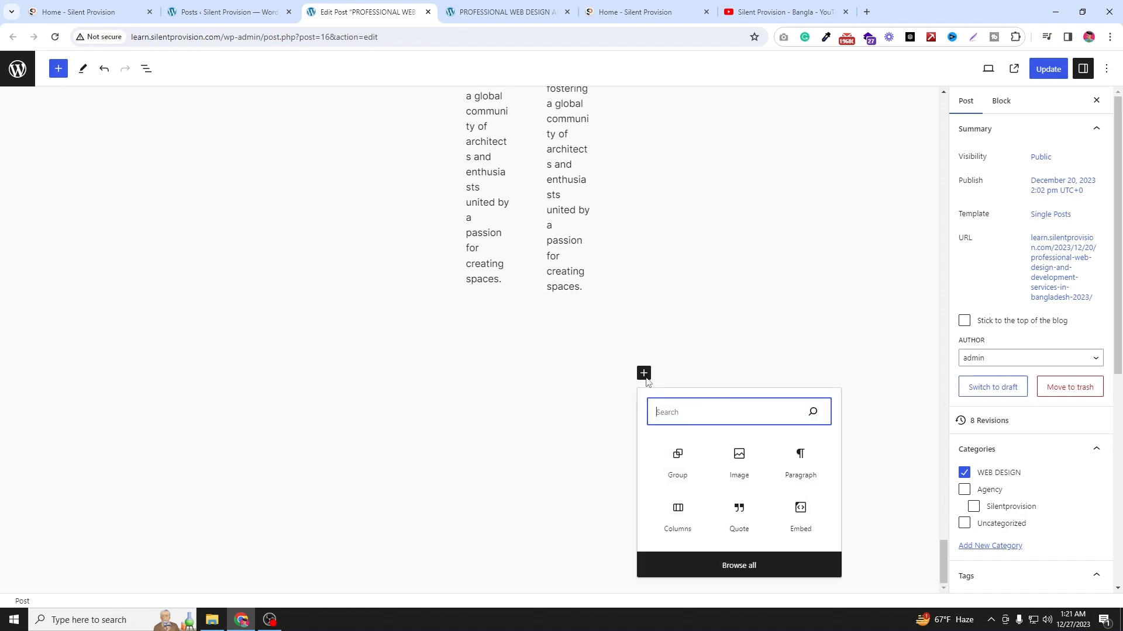
{"action": "left_click", "coordinate": [741, 562]}
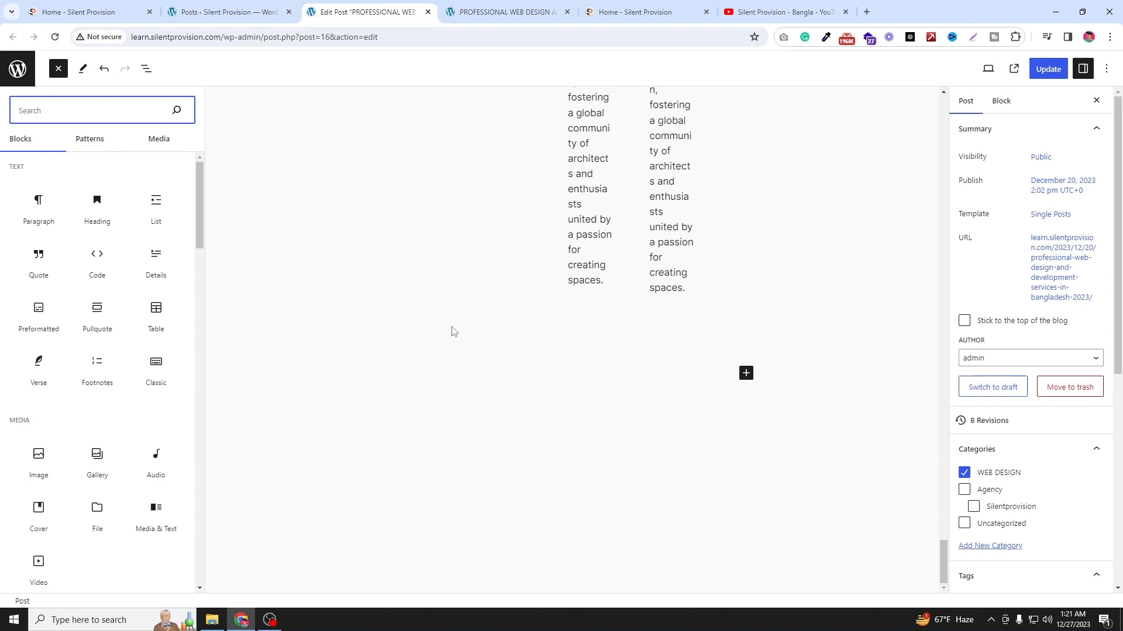
Step: Switch the site's permalink structure to Post name and save the changes
{"action": "left_click", "coordinate": [243, 5]}
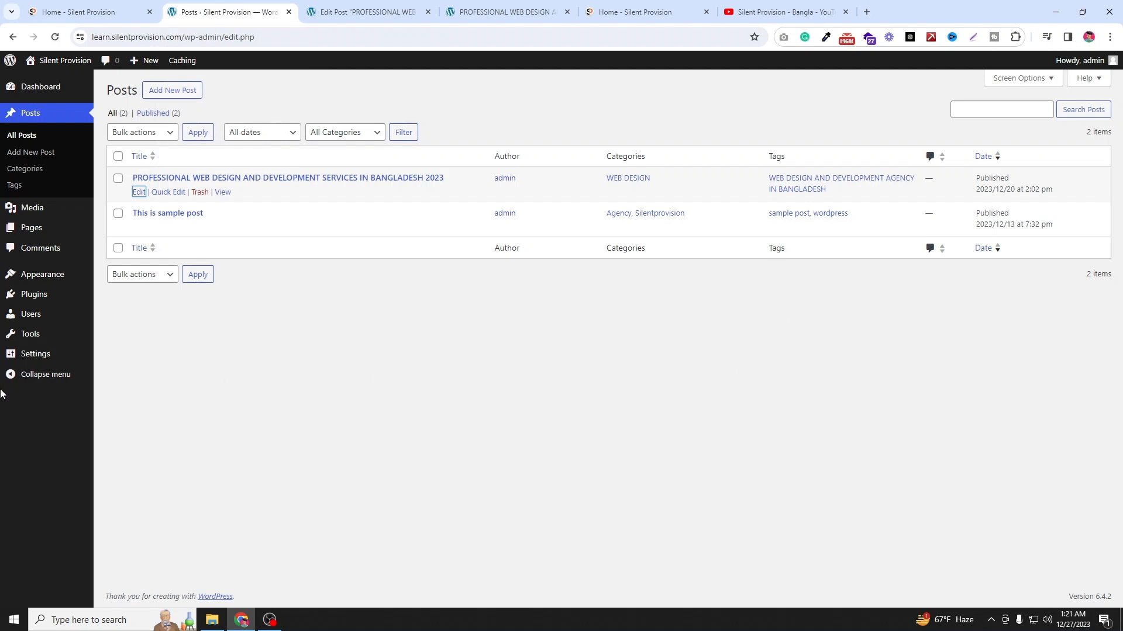
{"action": "mouse_move", "coordinate": [24, 362]}
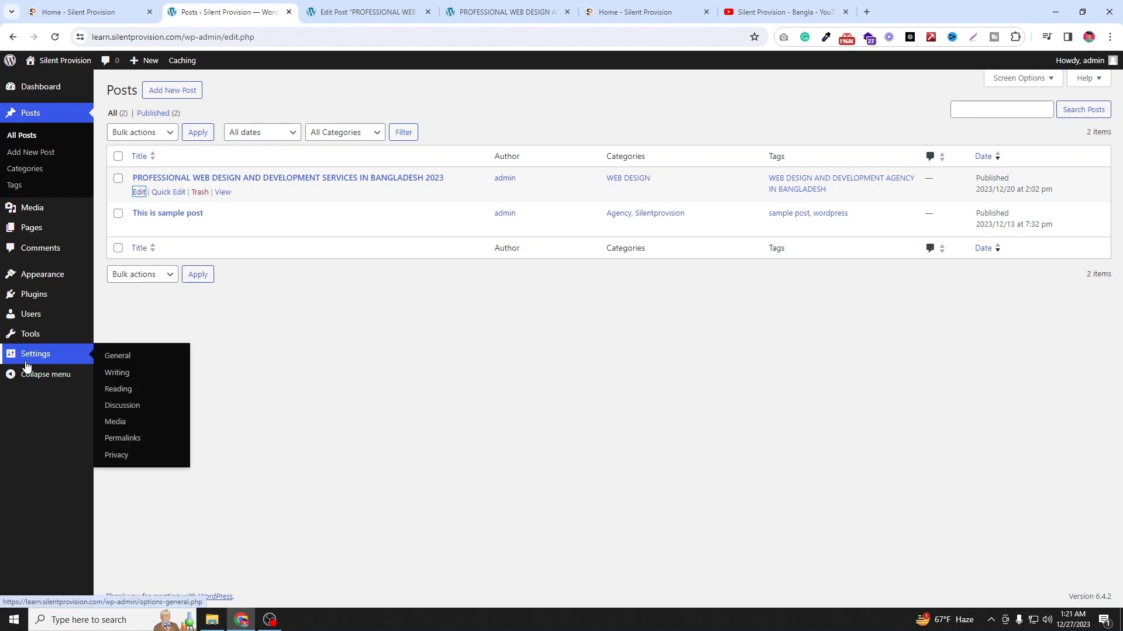
{"action": "left_click", "coordinate": [125, 364]}
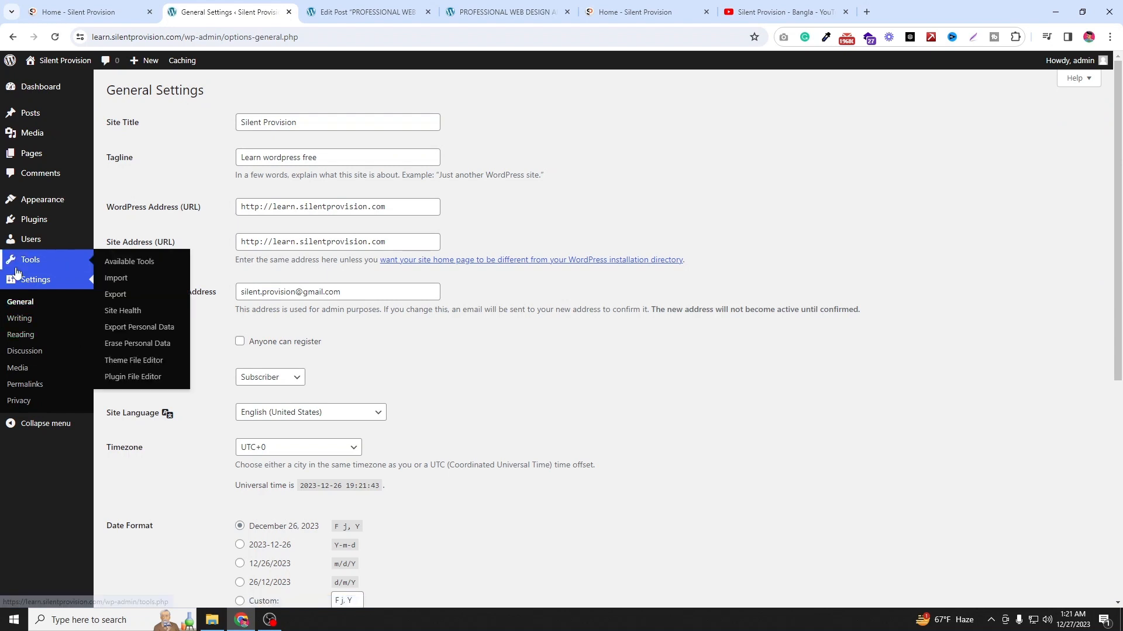
{"action": "left_click", "coordinate": [16, 385]}
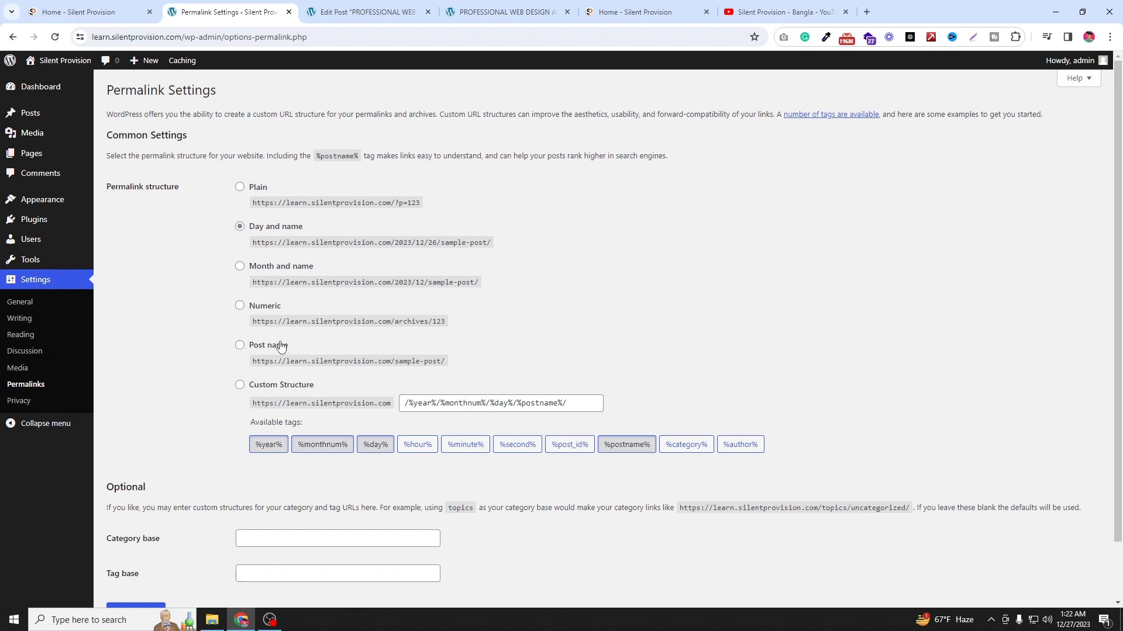
{"action": "left_click_drag", "start_coordinate": [312, 350], "coordinate": [250, 351]}
{"action": "left_click", "coordinate": [239, 345]}
{"action": "scroll", "coordinate": [234, 357], "scroll_direction": "down", "scroll_amount": 2}
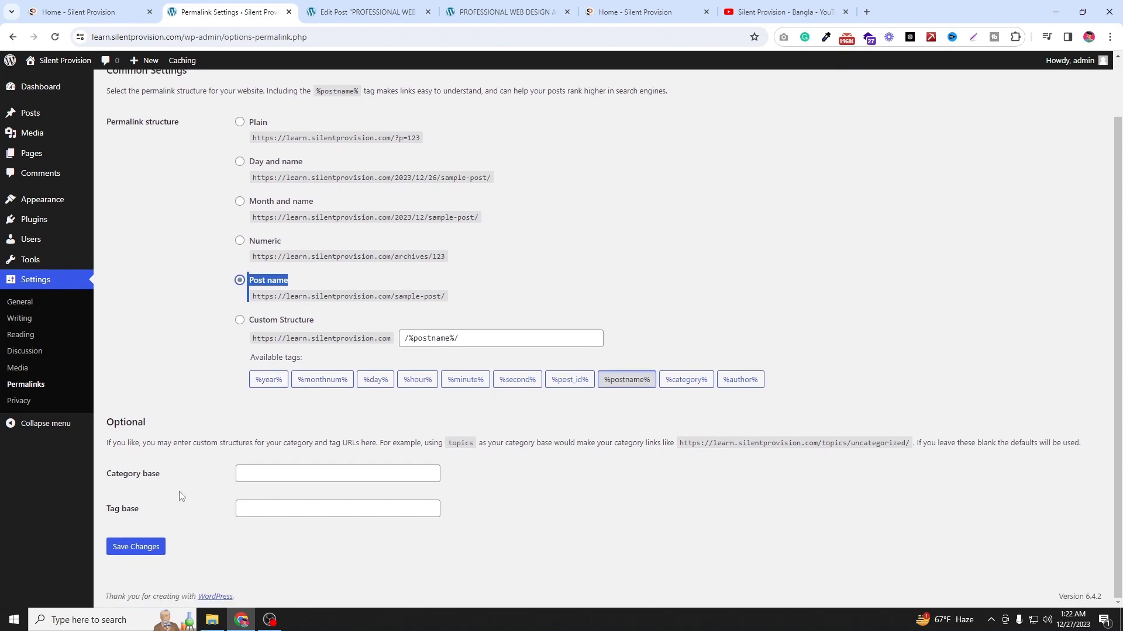
{"action": "left_click", "coordinate": [135, 550]}
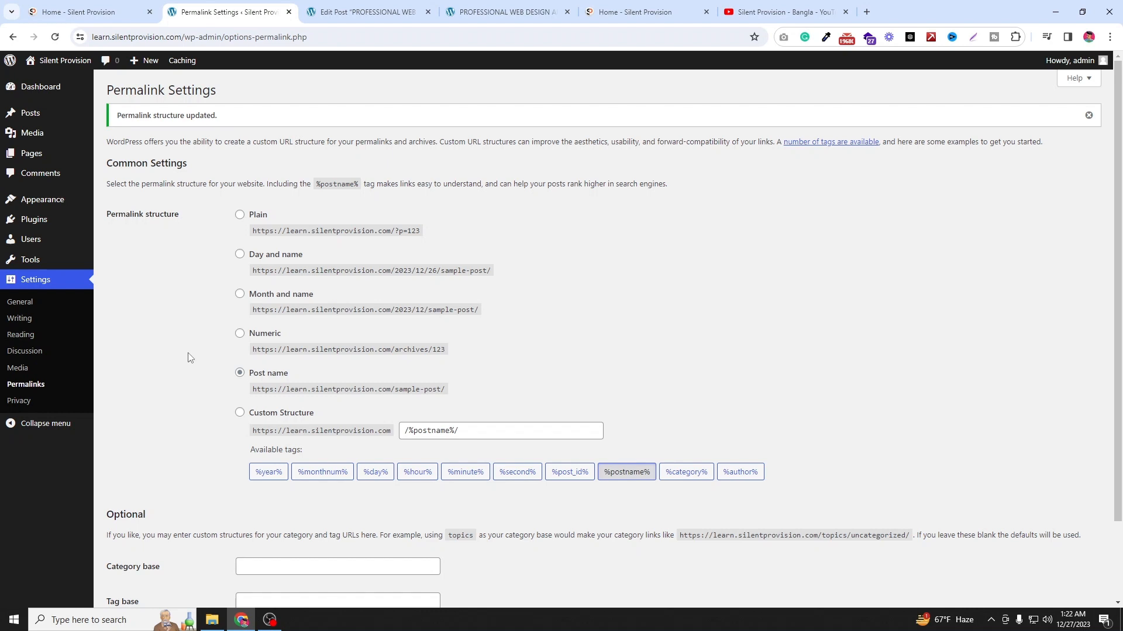
Step: Compare the Services page URL on the main site with the permalink settings
{"action": "left_click", "coordinate": [661, 10]}
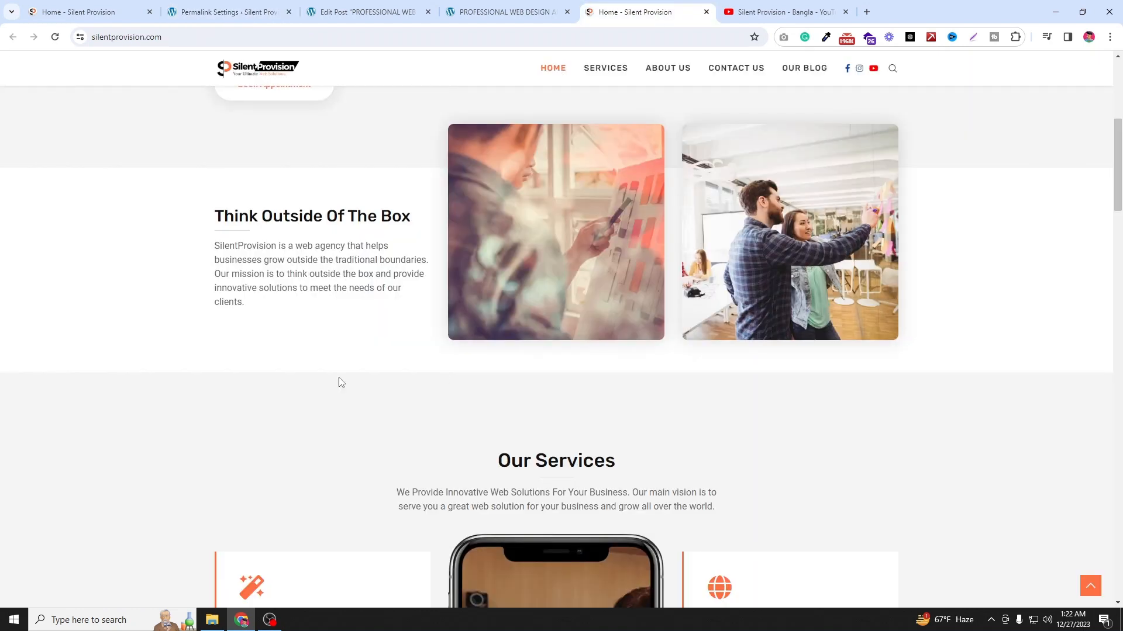
{"action": "left_click", "coordinate": [624, 73]}
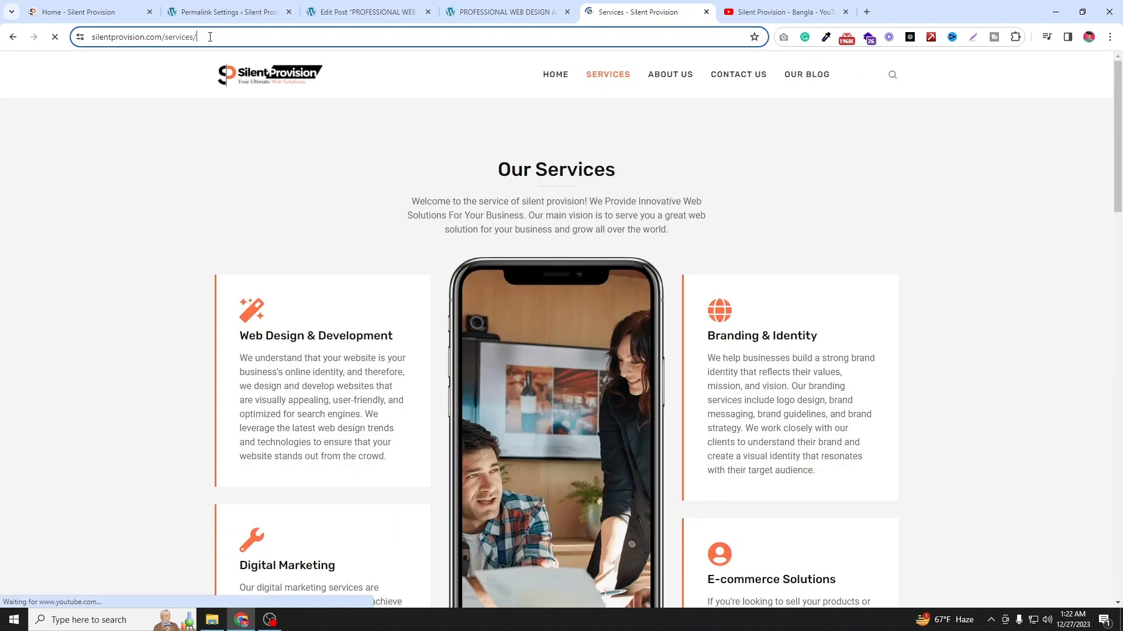
{"action": "left_click_drag", "start_coordinate": [216, 38], "coordinate": [87, 36]}
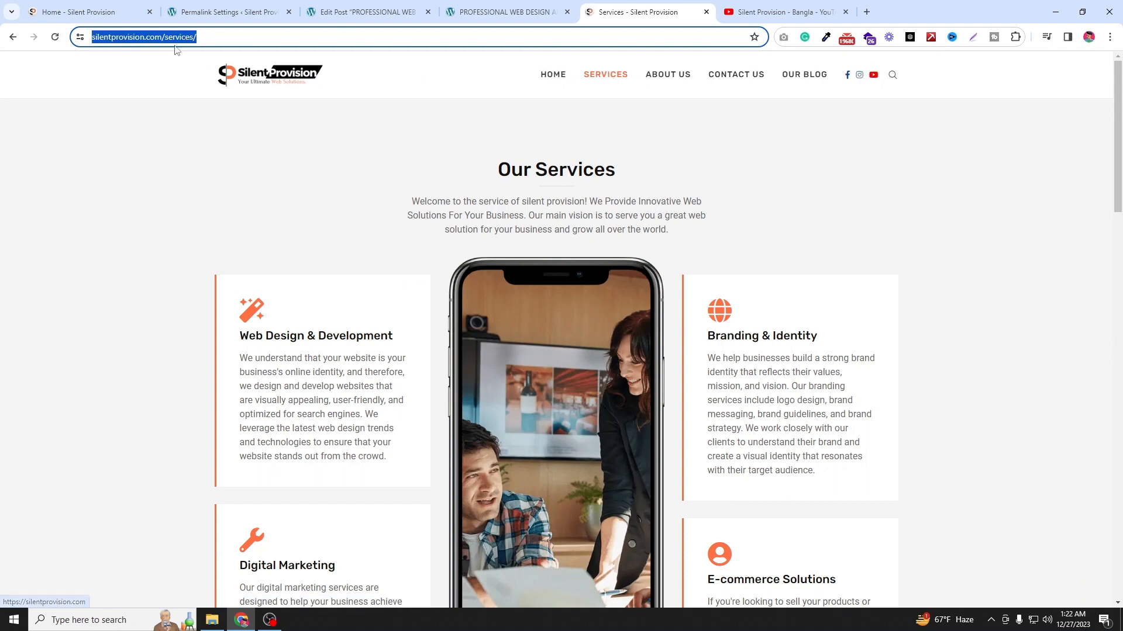
{"action": "left_click", "coordinate": [391, 4]}
{"action": "left_click", "coordinate": [501, 8]}
{"action": "left_click", "coordinate": [257, 8]}
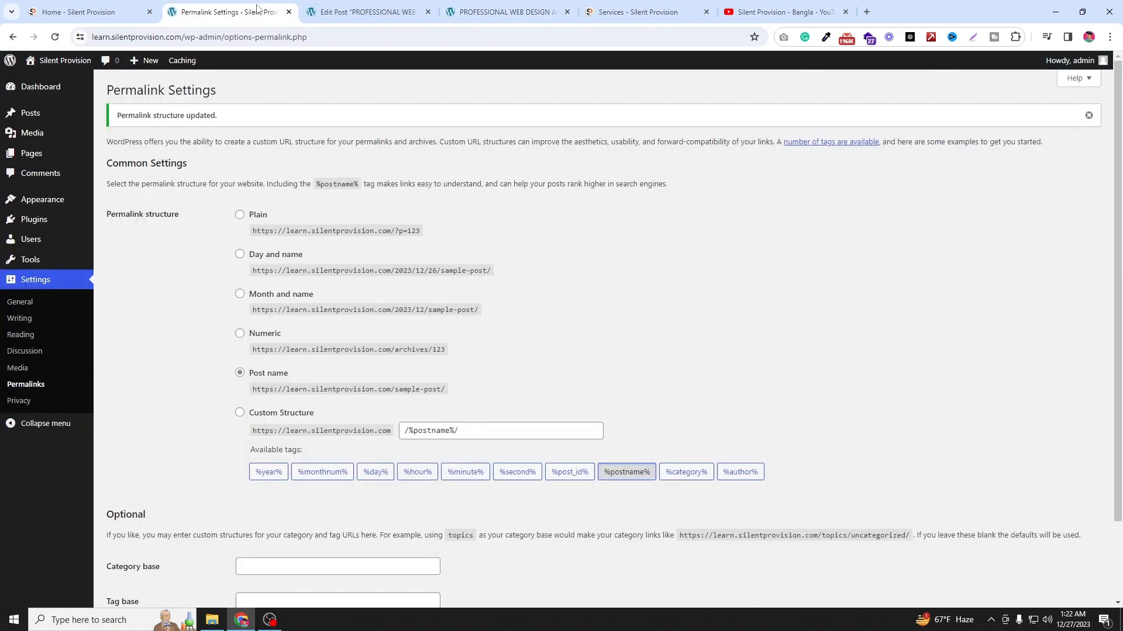
{"action": "left_click", "coordinate": [455, 4]}
{"action": "key", "text": "ctrl+Tab"}
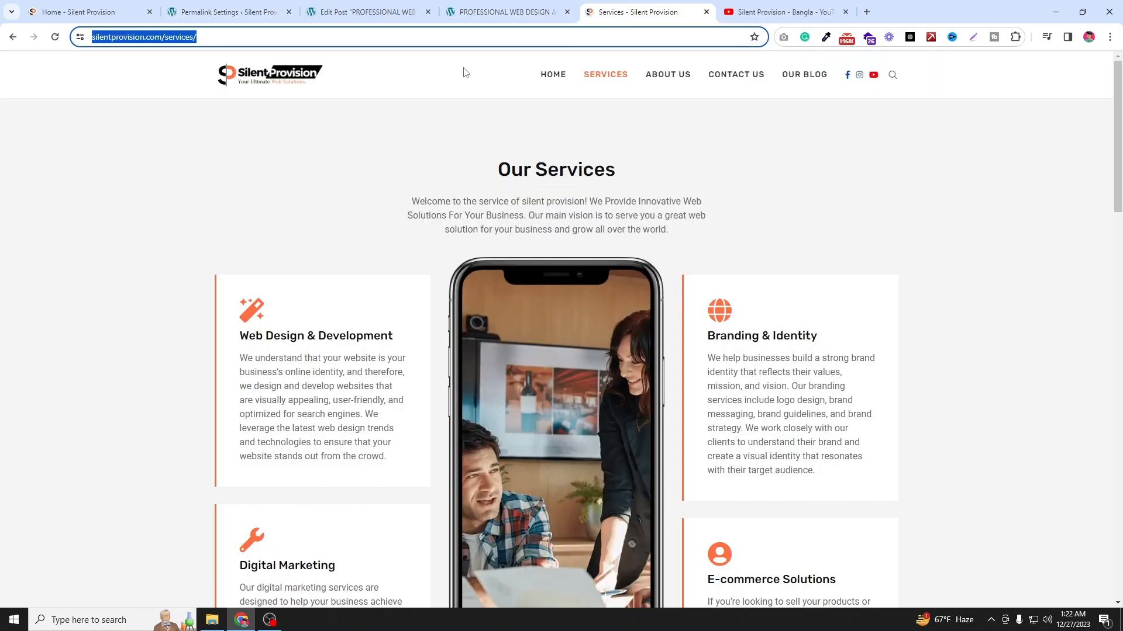
{"action": "left_click", "coordinate": [372, 40]}
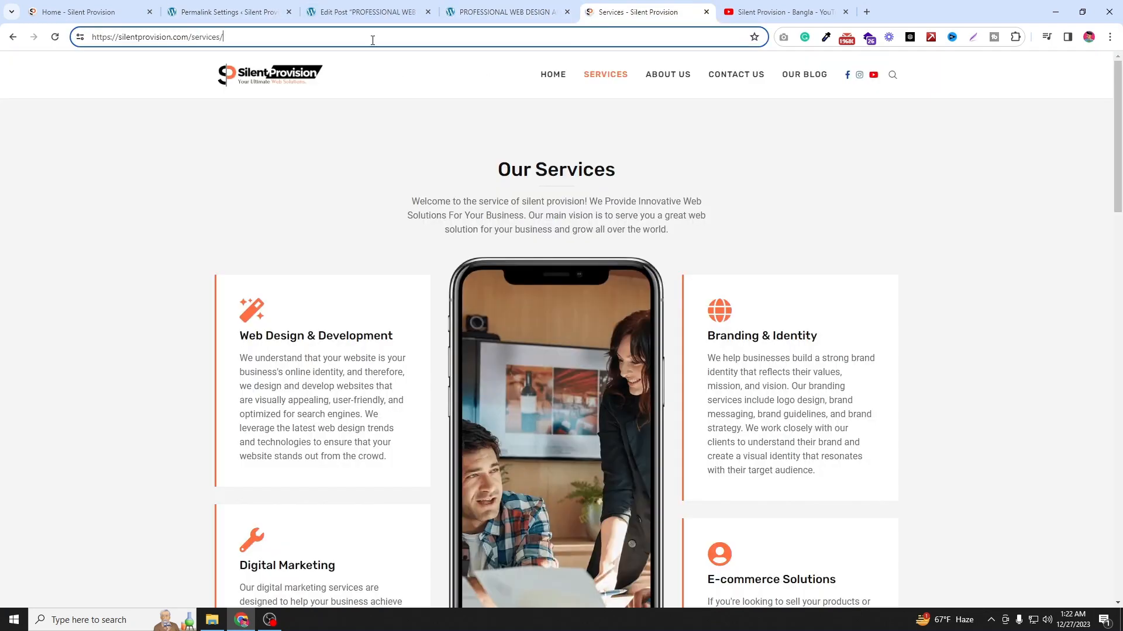
{"action": "left_click", "coordinate": [207, 6]}
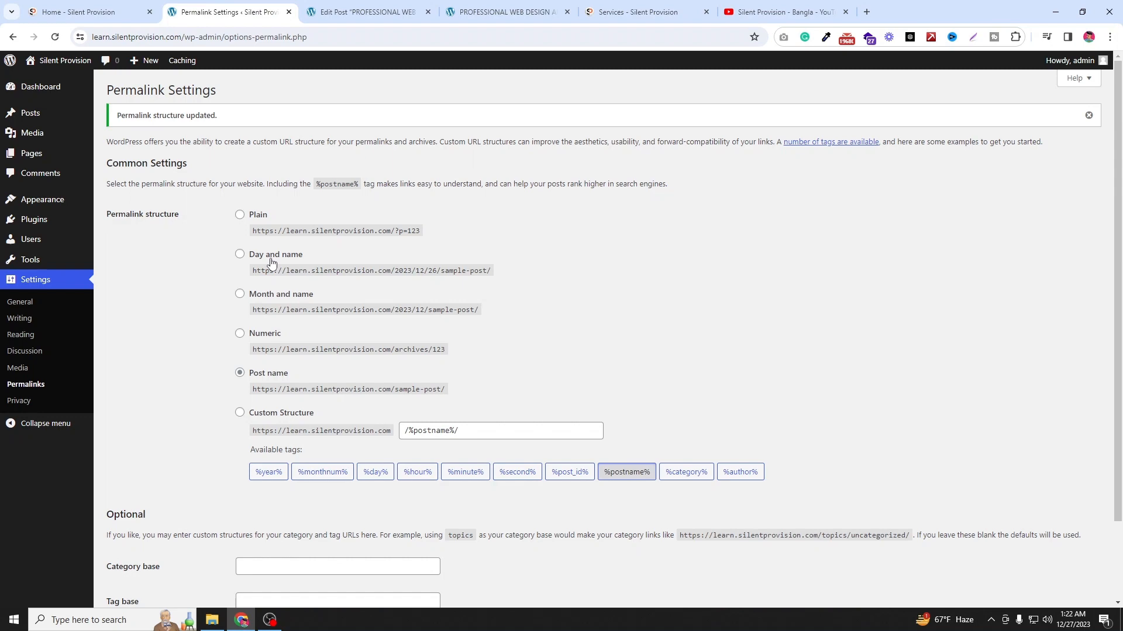
Step: Compare the published post's URL slug with the Post name option and save the permalink settings again
{"action": "left_click", "coordinate": [503, 11]}
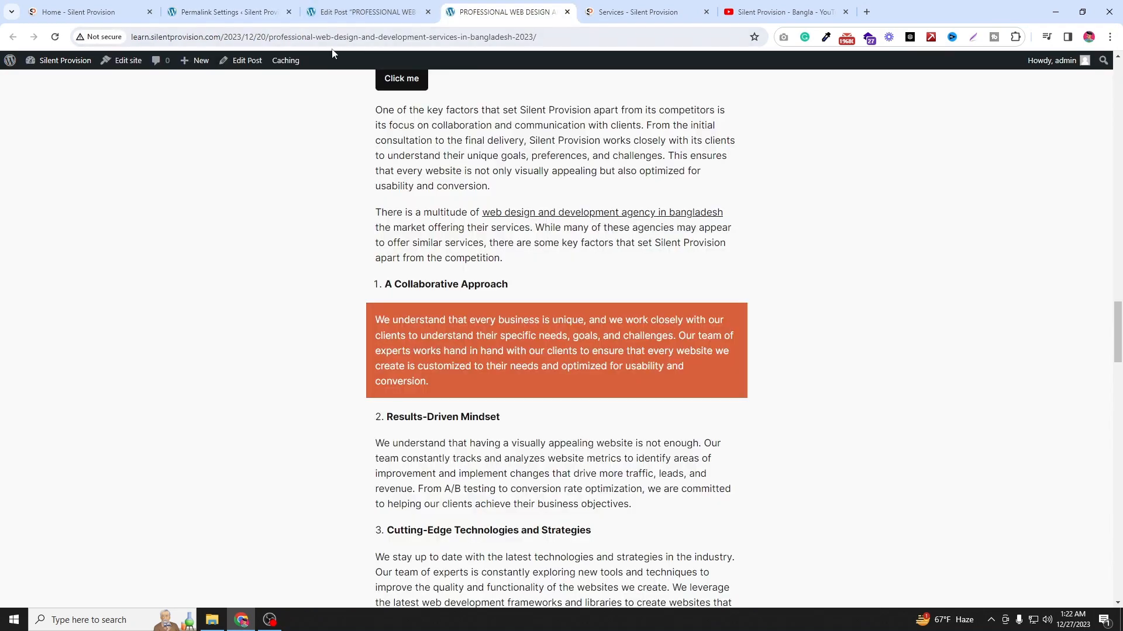
{"action": "left_click_drag", "start_coordinate": [282, 38], "coordinate": [384, 38]}
{"action": "left_click", "coordinate": [257, 11]}
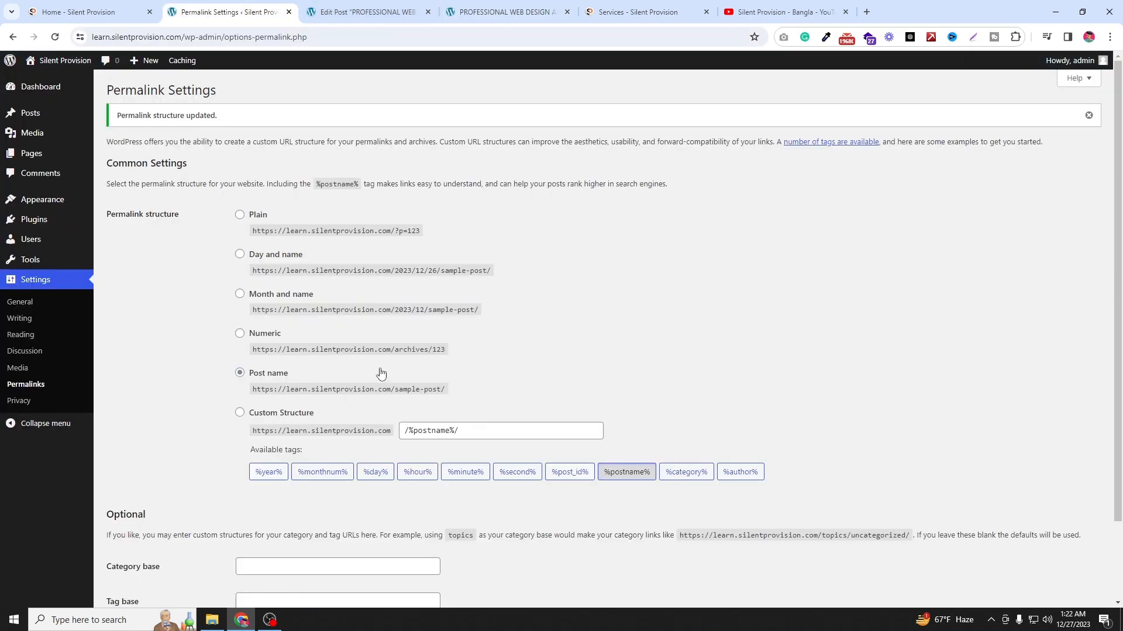
{"action": "left_click_drag", "start_coordinate": [289, 374], "coordinate": [245, 377]}
{"action": "left_click", "coordinate": [171, 370]}
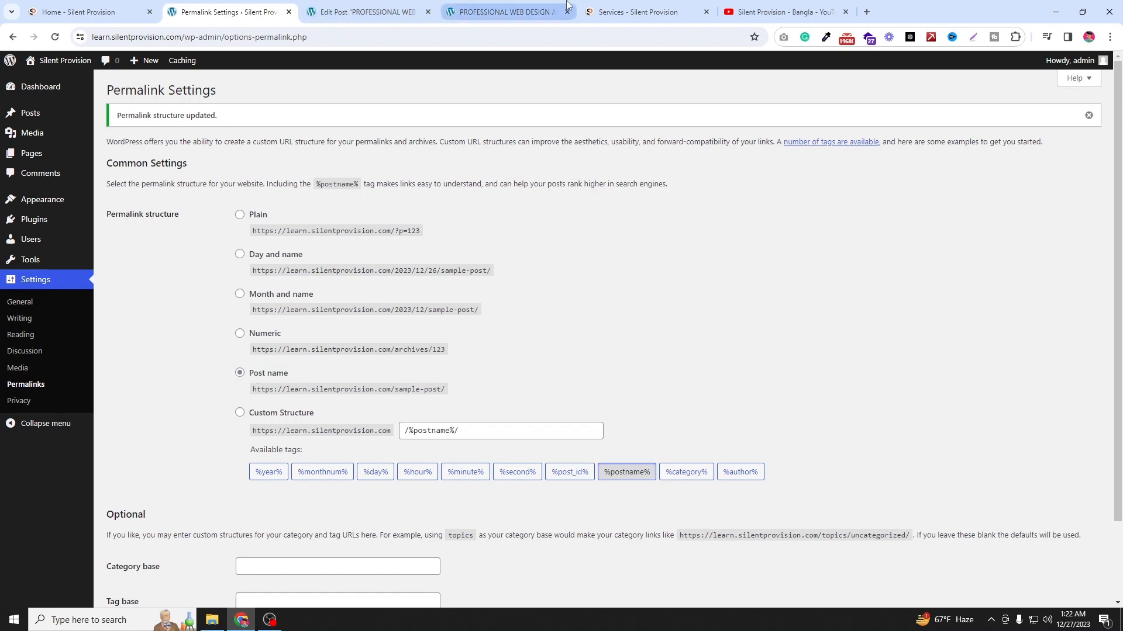
{"action": "left_click", "coordinate": [367, 11]}
{"action": "left_click", "coordinate": [497, 9]}
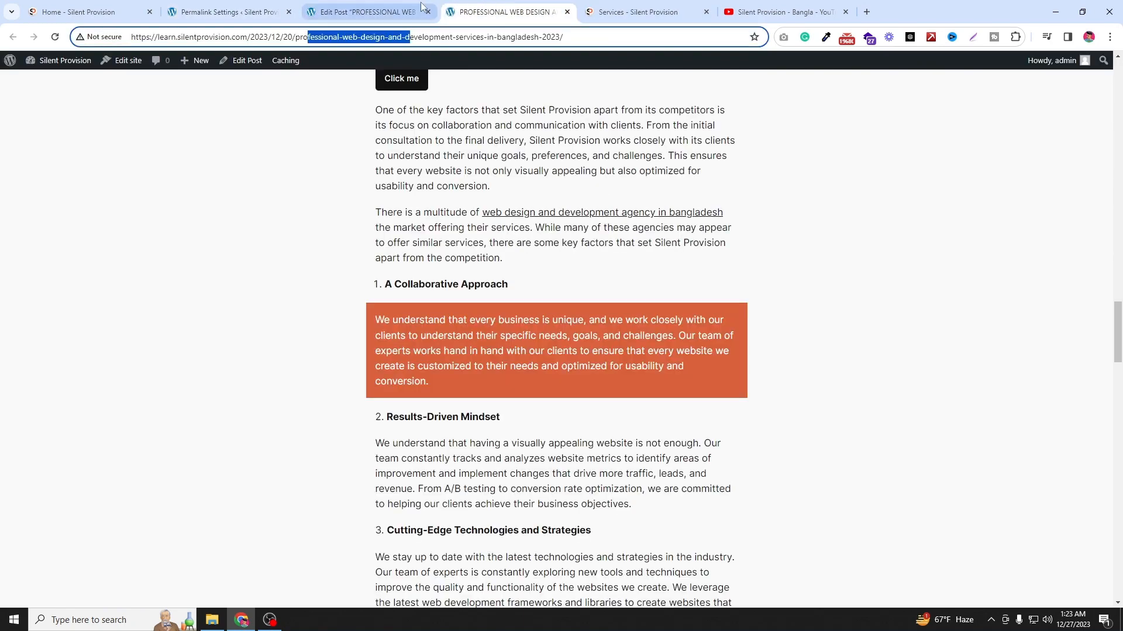
{"action": "left_click", "coordinate": [409, 10]}
{"action": "left_click_drag", "start_coordinate": [226, 35], "coordinate": [413, 36]}
{"action": "left_click", "coordinate": [228, 11]}
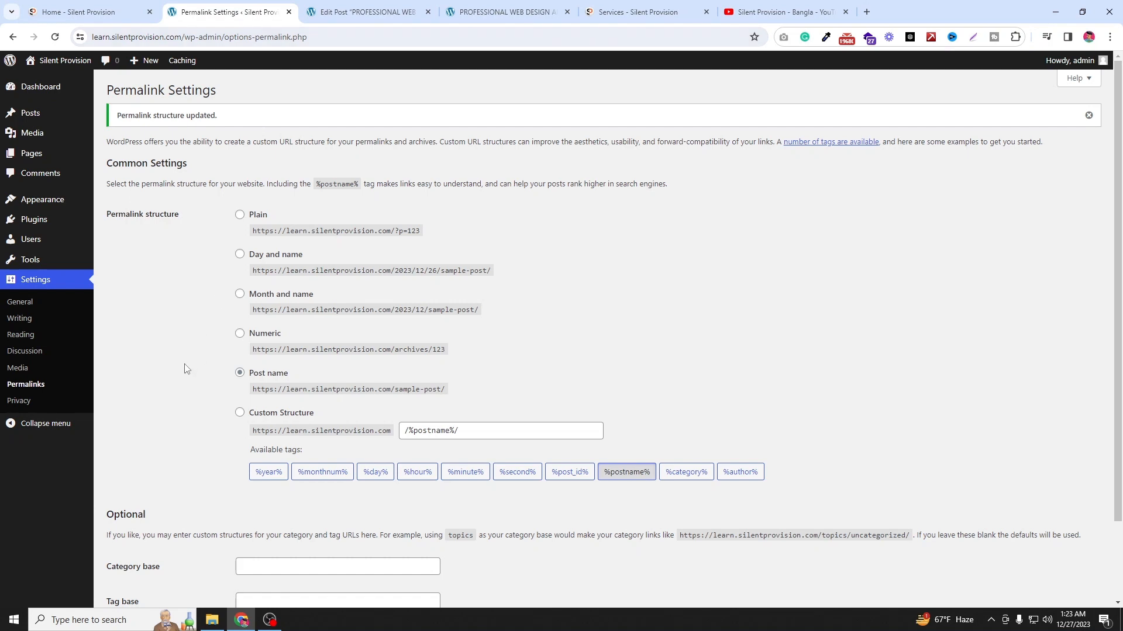
{"action": "scroll", "coordinate": [337, 374], "scroll_direction": "down", "scroll_amount": 3}
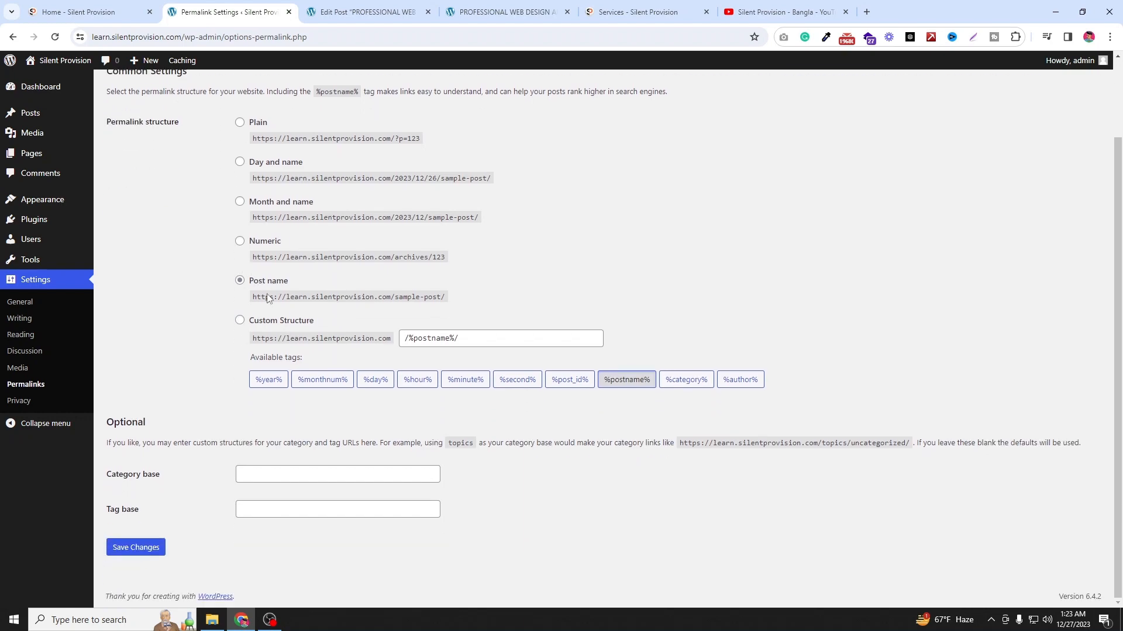
{"action": "left_click", "coordinate": [135, 552]}
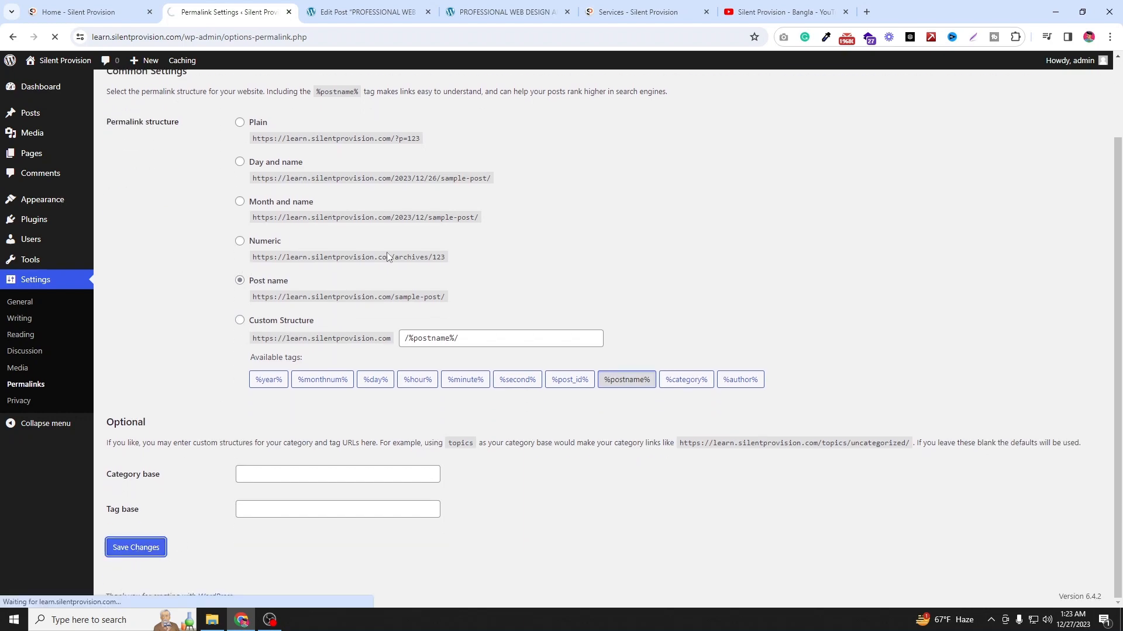
Step: Open the sample post from All Posts in a new tab and examine its URL slug
{"action": "mouse_move", "coordinate": [56, 114]}
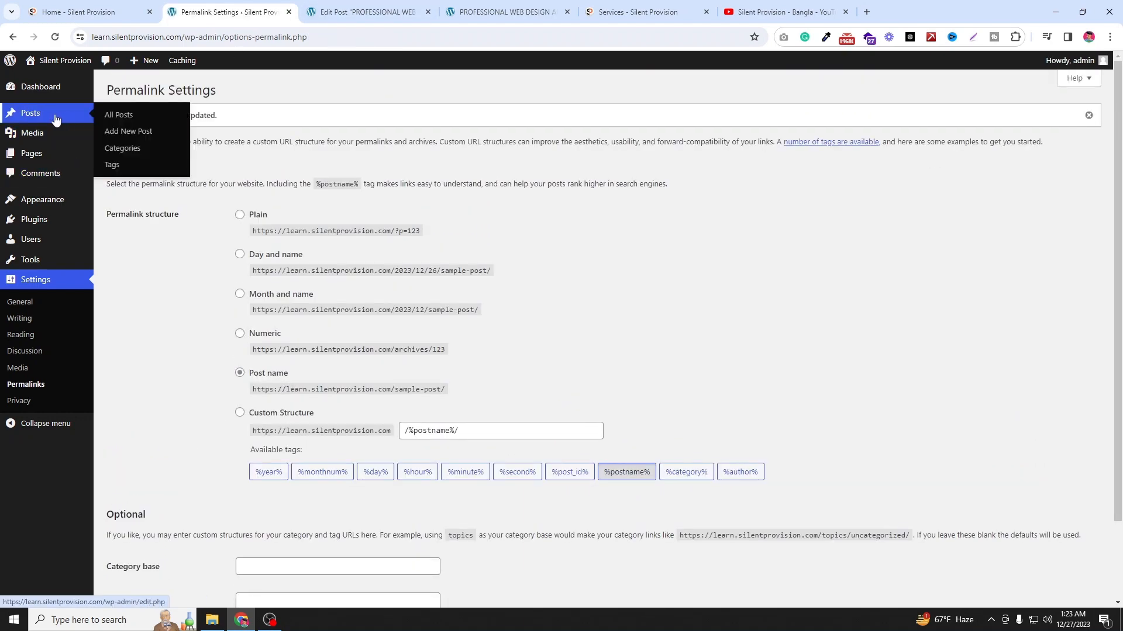
{"action": "left_click", "coordinate": [119, 116]}
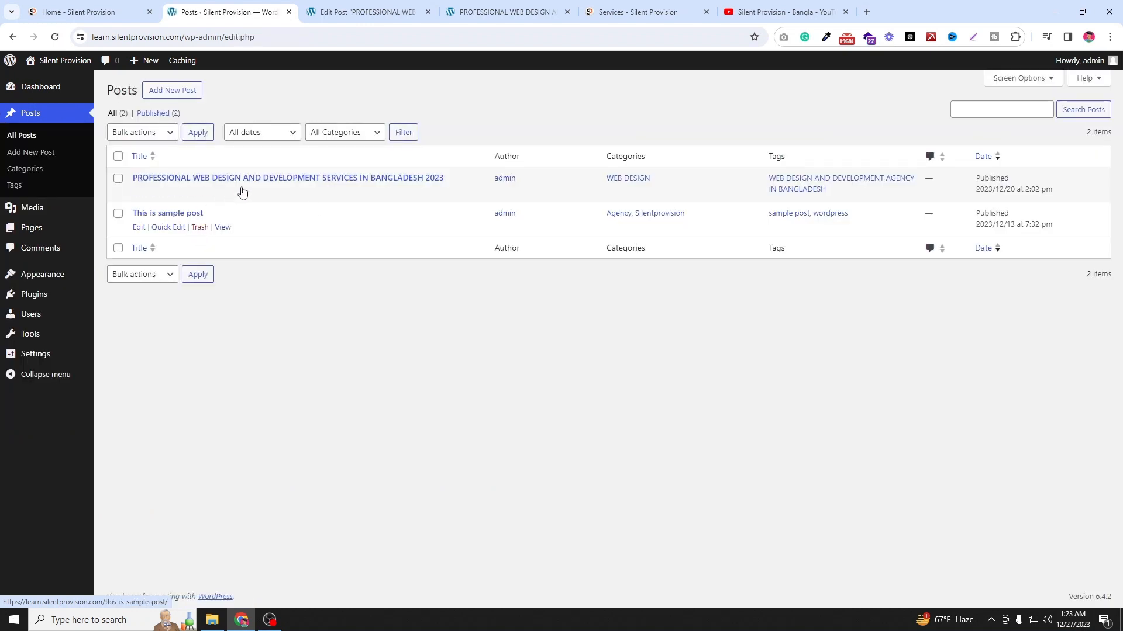
{"action": "right_click", "coordinate": [221, 227]}
{"action": "left_click", "coordinate": [251, 237]}
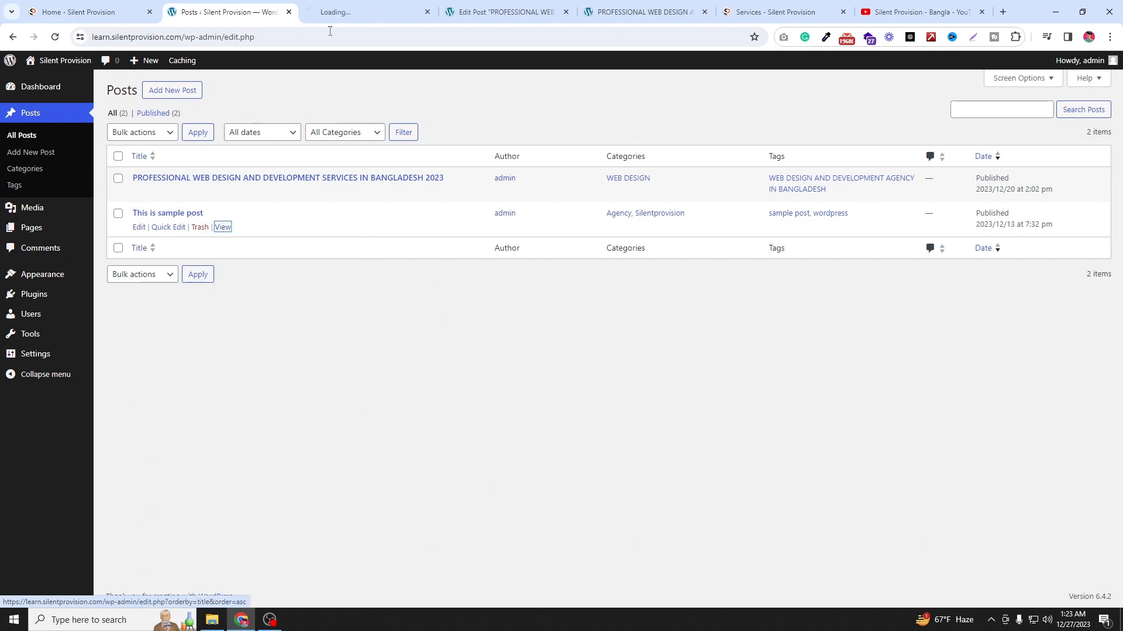
{"action": "left_click", "coordinate": [361, 5]}
{"action": "left_click_drag", "start_coordinate": [260, 37], "coordinate": [187, 34]}
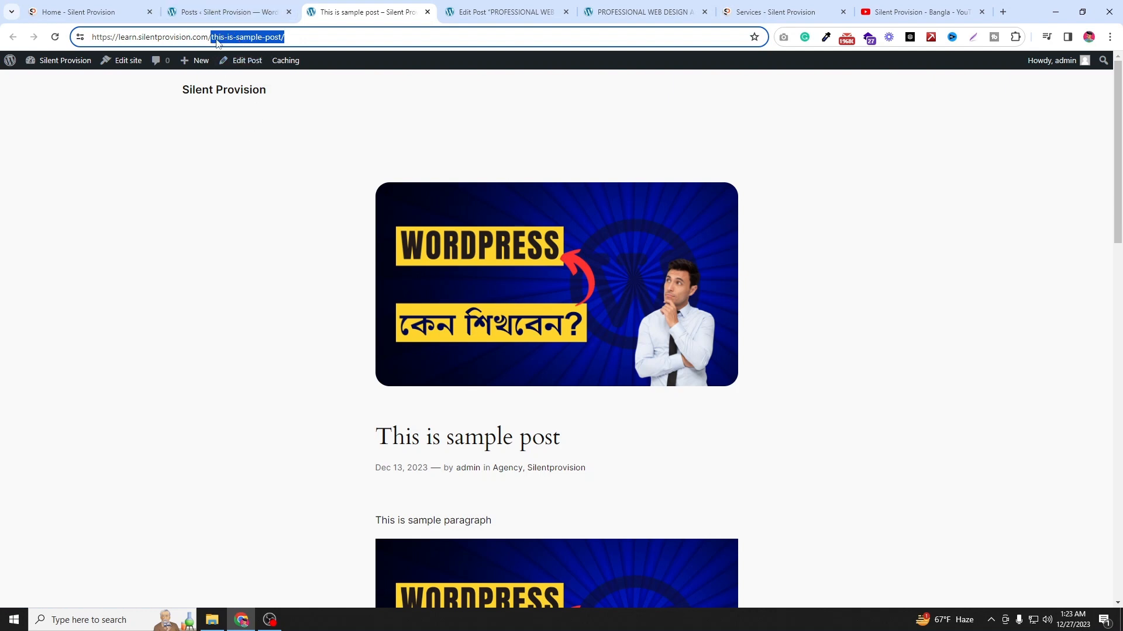
{"action": "left_click", "coordinate": [217, 37]}
{"action": "left_click_drag", "start_coordinate": [212, 37], "coordinate": [281, 37]}
{"action": "left_click", "coordinate": [265, 139]}
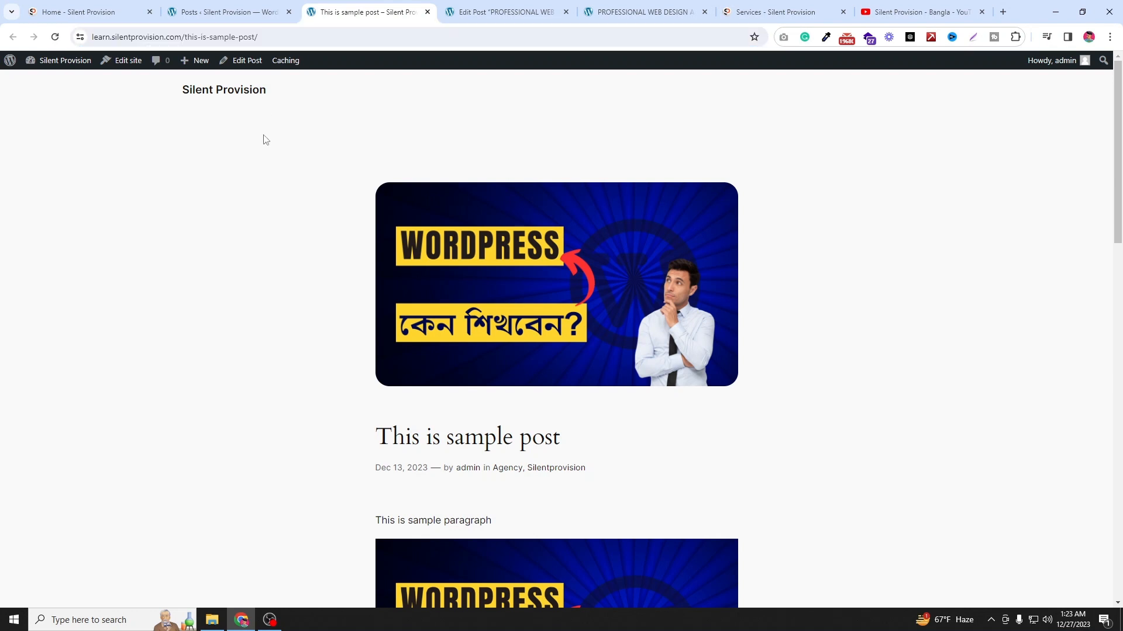